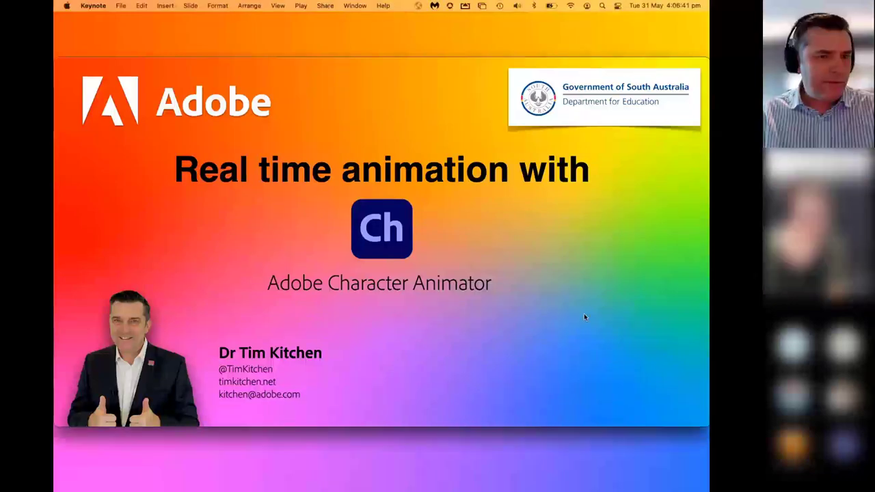
# Advance the slideshow to "What is Adobe all about in education" and play its video, pausing at 02:04 before resuming playback.
pyautogui.press('Right')
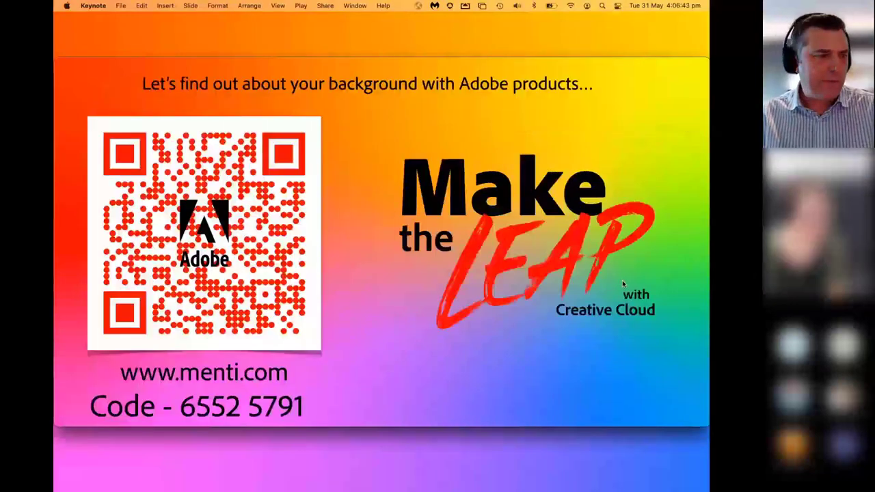
pyautogui.press('Right')
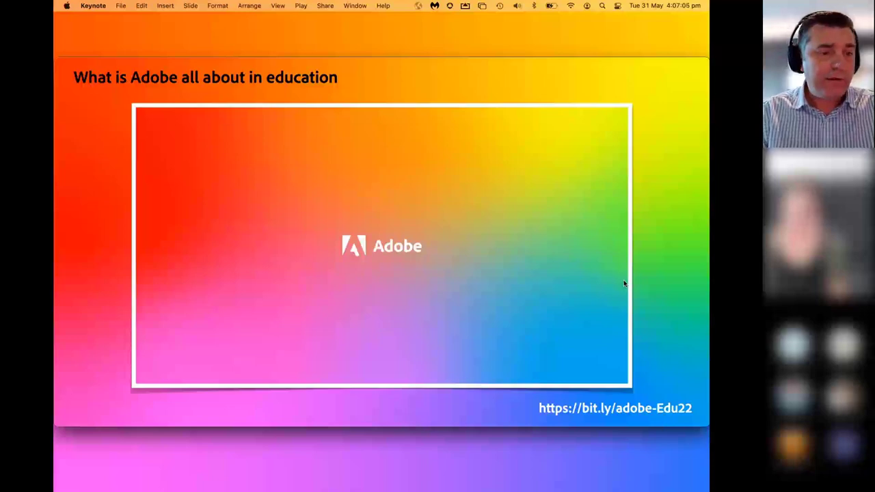
pyautogui.click(570, 287)
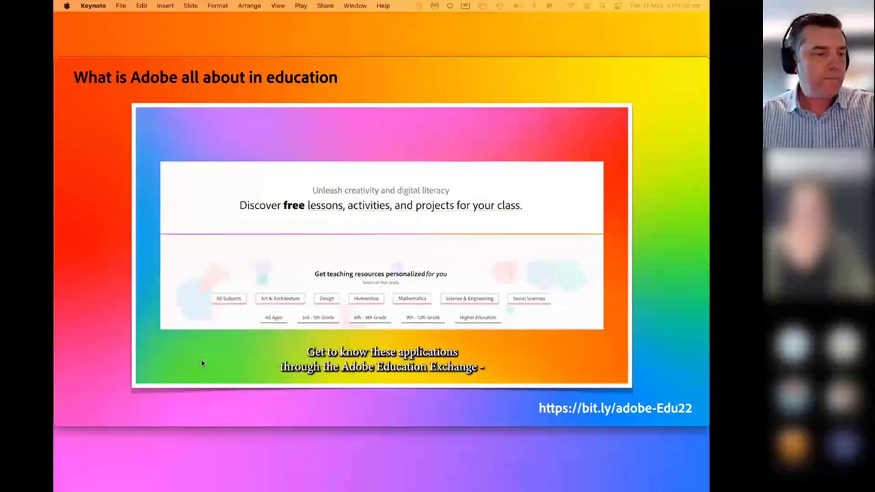
pyautogui.moveTo(177, 390)
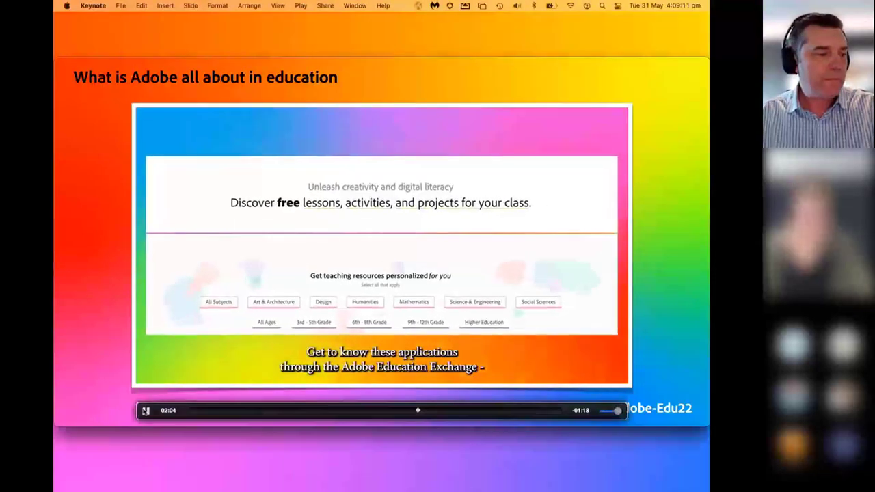
pyautogui.click(145, 410)
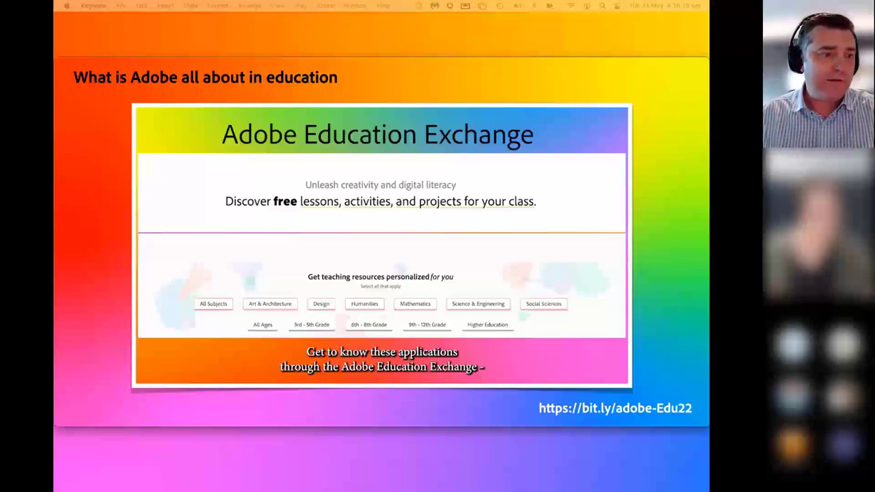
pyautogui.click(270, 347)
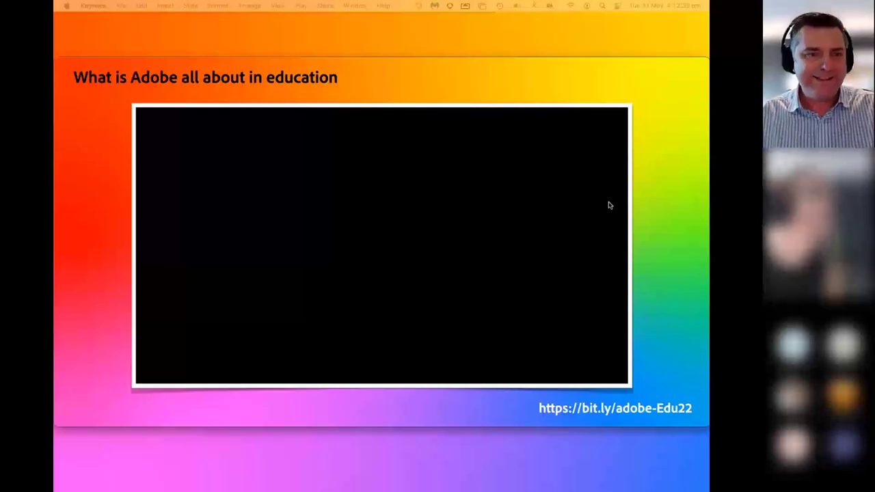
# Play the full-slide Character Animator video and advance to the slide about finding the new Beta version.
pyautogui.click(648, 205)
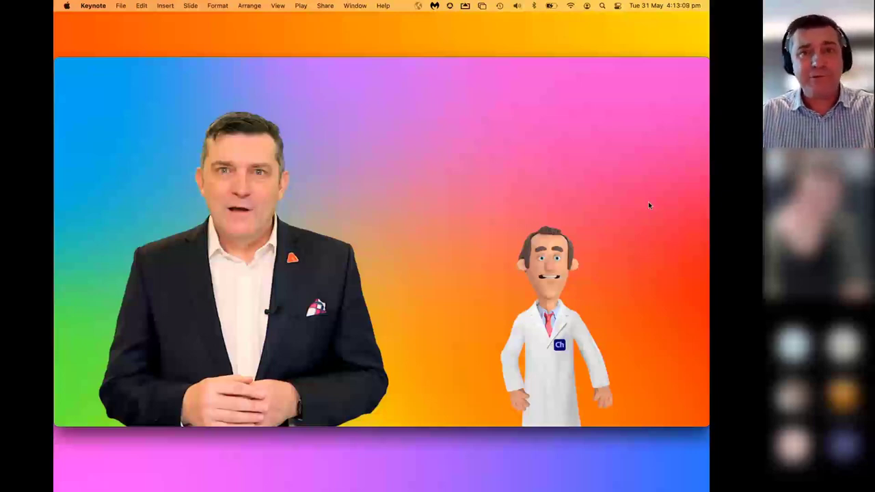
pyautogui.click(680, 179)
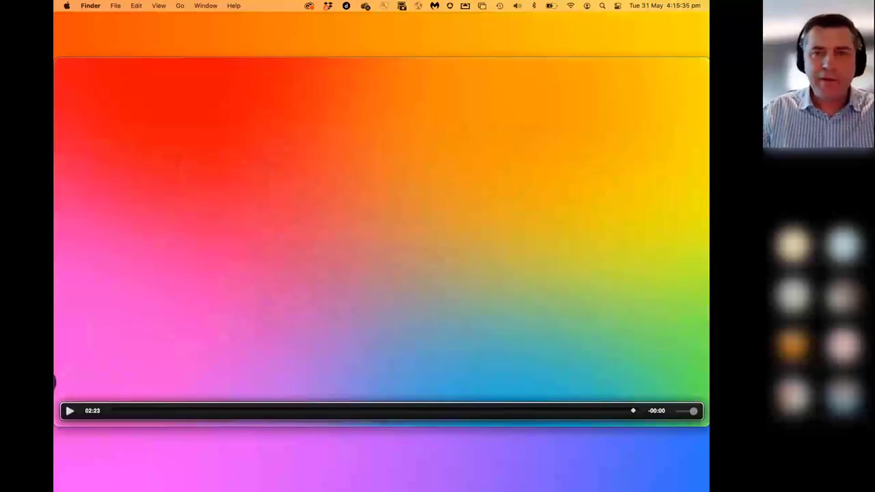
pyautogui.click(515, 270)
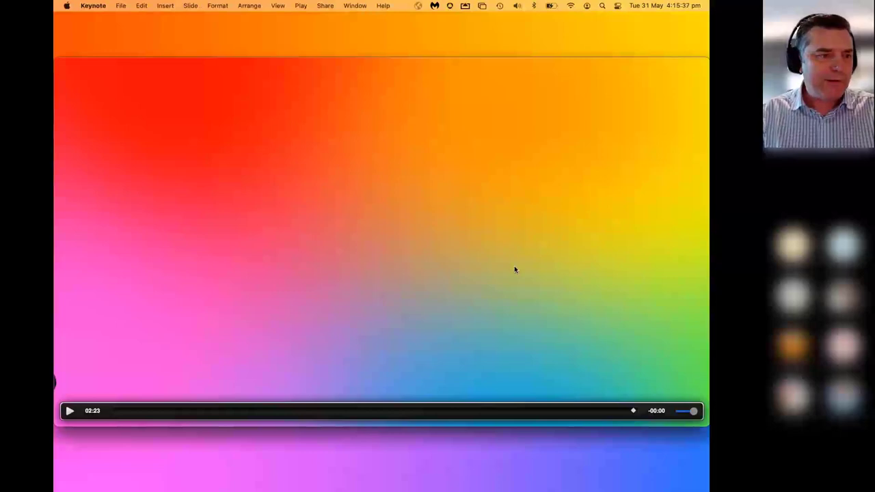
pyautogui.press('Right')
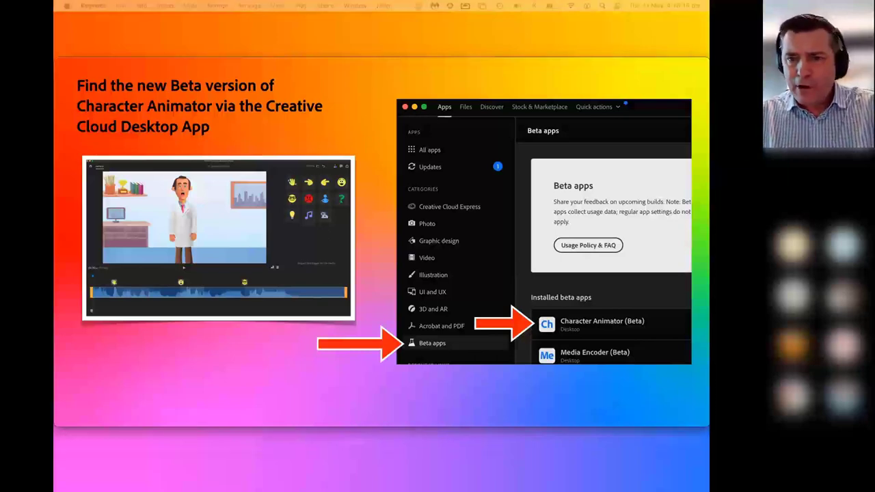
# Switch to the Creative Cloud desktop app and reposition and enlarge its window to fill the screen.
pyautogui.press('super+Tab')
pyautogui.moveTo(347, 167); pyautogui.dragTo(328, 35)
pyautogui.moveTo(649, 398); pyautogui.dragTo(706, 489)
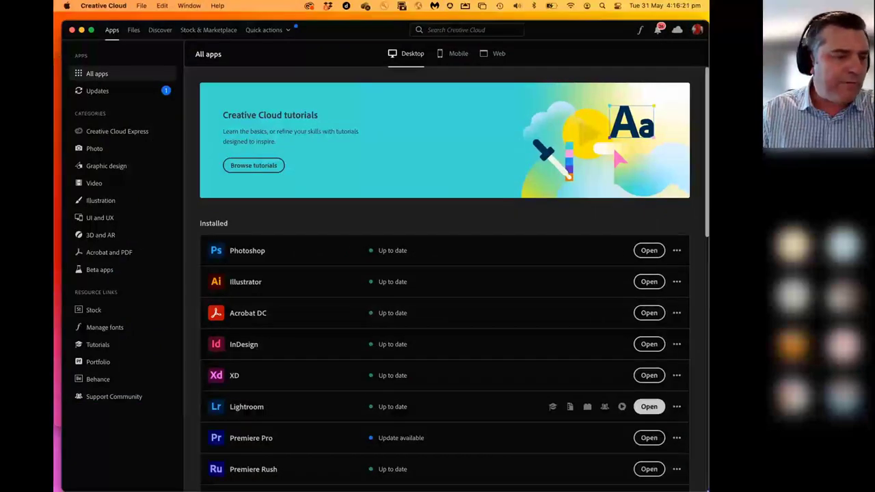
pyautogui.moveTo(367, 34); pyautogui.dragTo(346, 25)
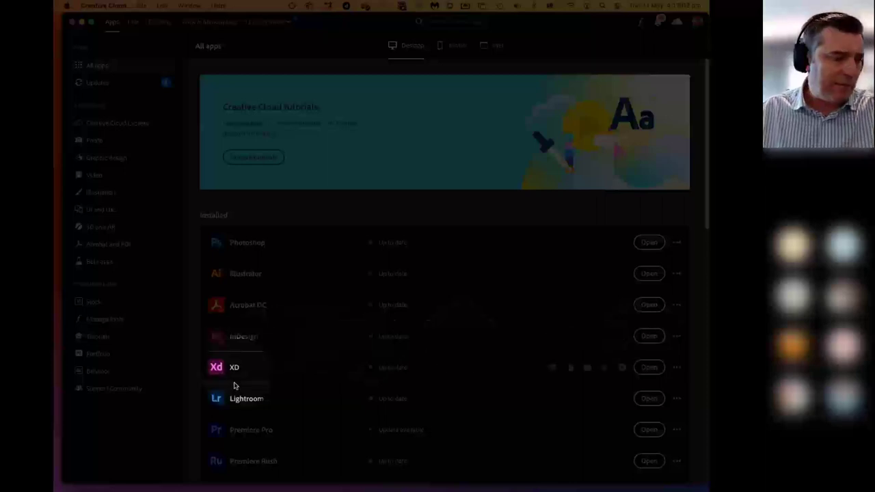
# Look through the list of installed desktop apps under All apps.
pyautogui.scroll(-5, 239, 396)
pyautogui.scroll(-10, 238, 398)
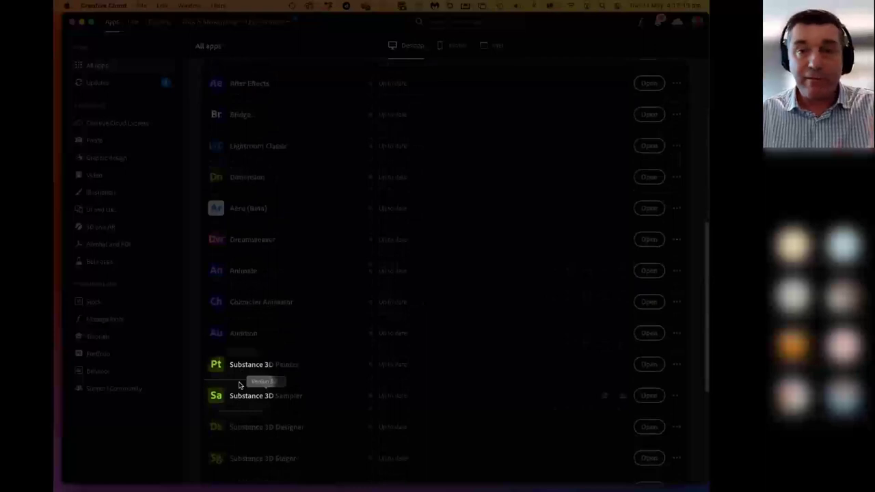
pyautogui.scroll(-3, 244, 377)
pyautogui.scroll(18, 244, 369)
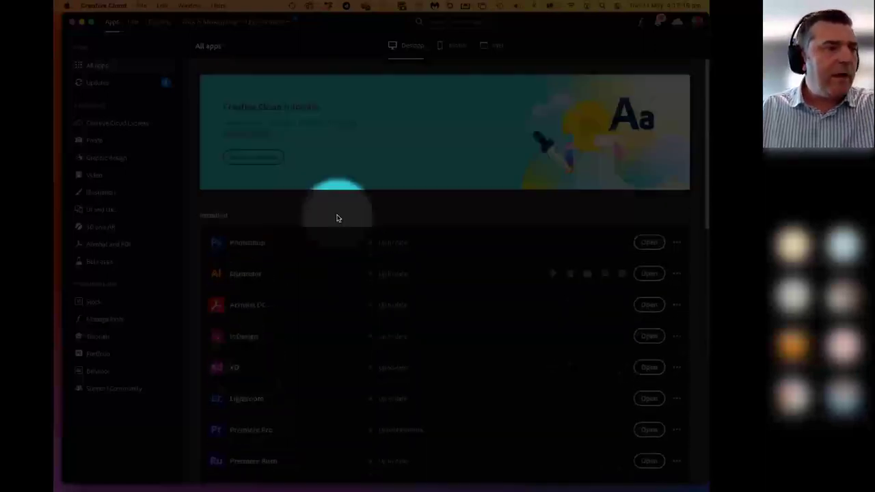
# Display the mobile apps and look through the whole collection.
pyautogui.click(451, 46)
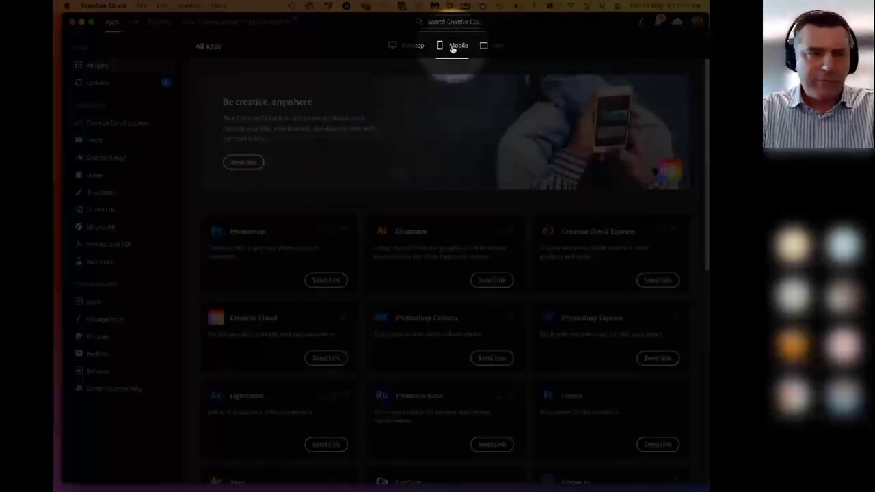
pyautogui.scroll(-1, 348, 272)
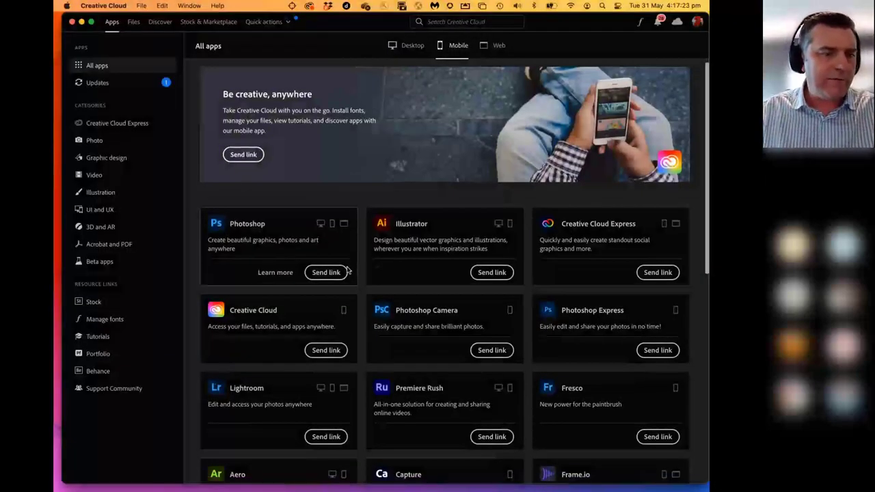
pyautogui.scroll(-2, 347, 272)
pyautogui.scroll(-2, 347, 271)
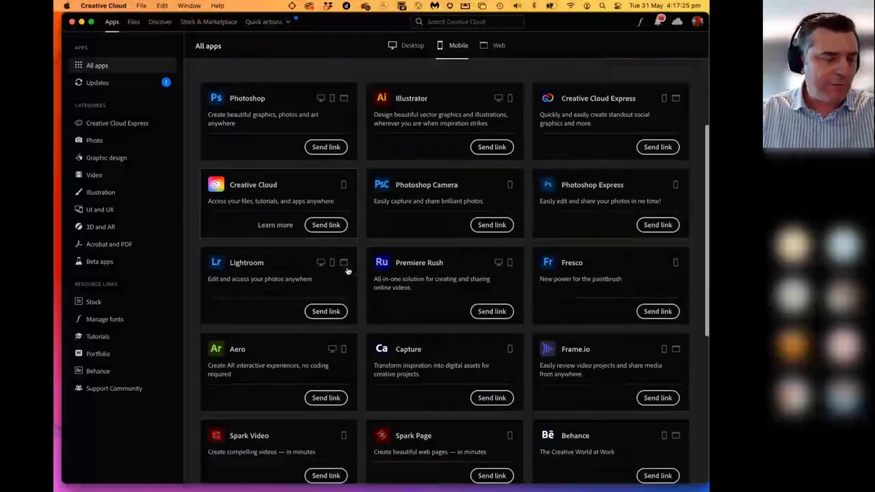
pyautogui.scroll(-6, 348, 271)
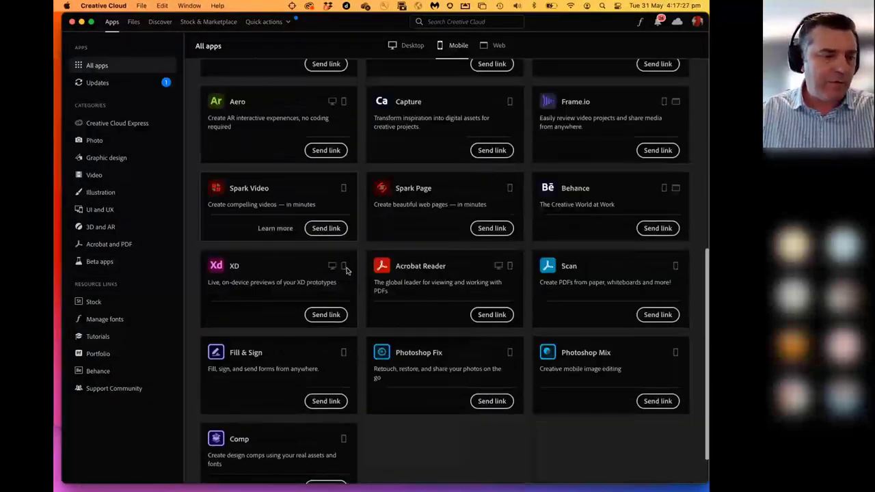
pyautogui.scroll(10, 347, 271)
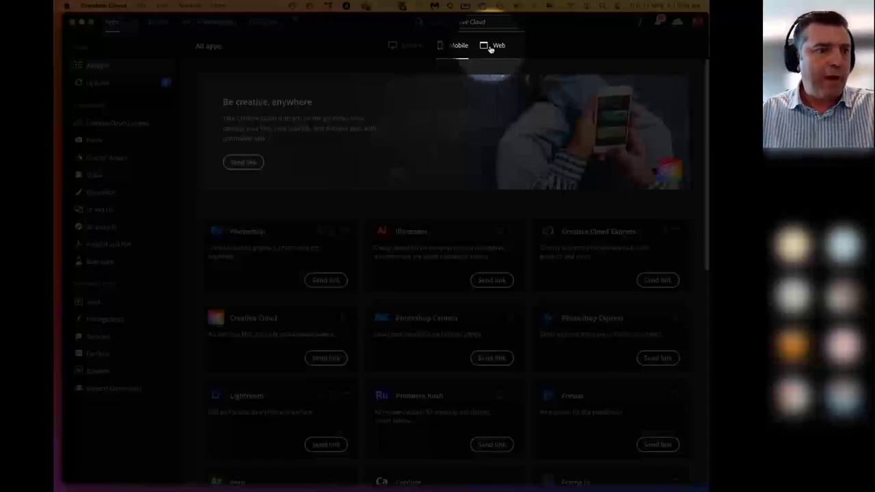
# Display the web apps and look through the whole collection.
pyautogui.click(490, 47)
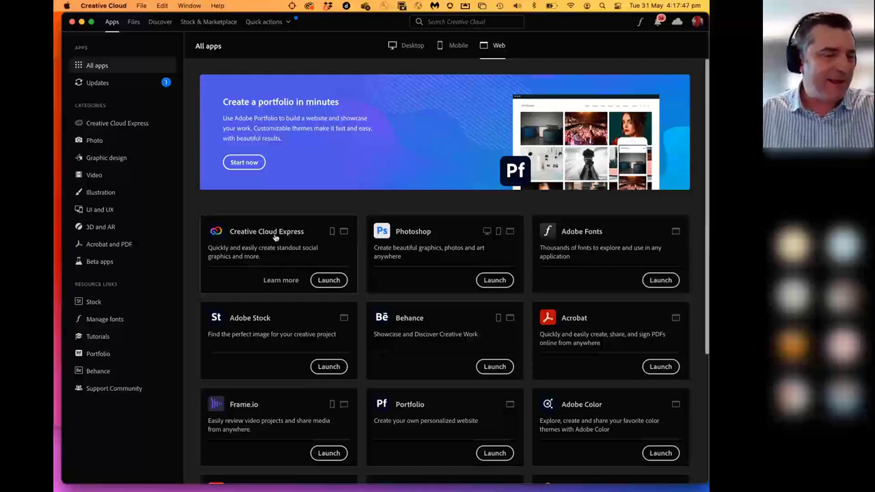
pyautogui.scroll(-3, 419, 248)
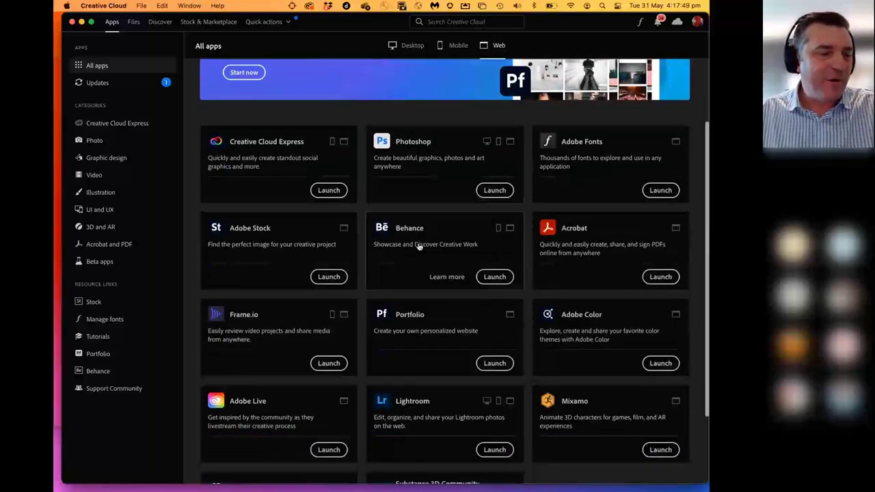
pyautogui.scroll(-2, 419, 247)
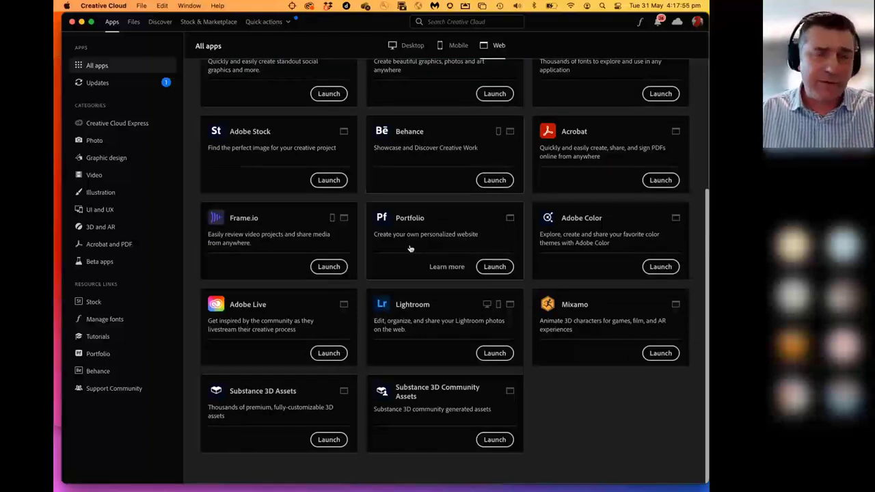
pyautogui.scroll(4, 410, 249)
pyautogui.scroll(2, 406, 251)
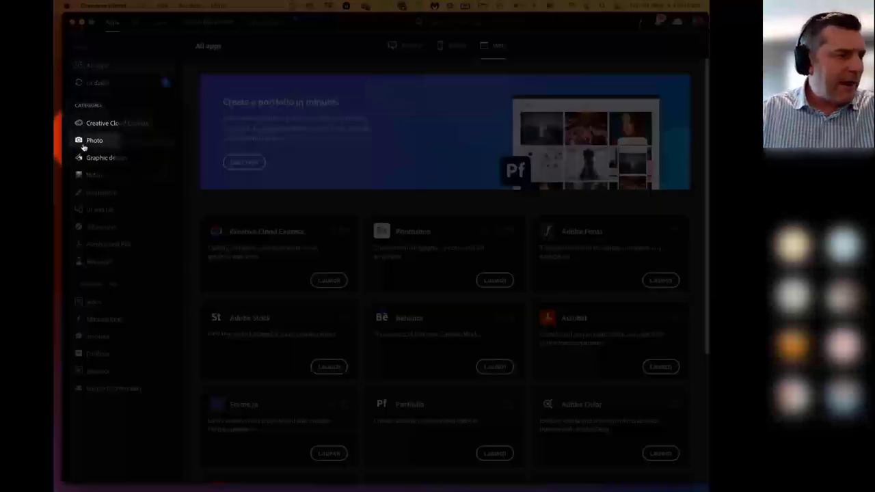
# Show the Beta apps category, and switch to Character Animator (Beta) with its window enlarged.
pyautogui.click(96, 263)
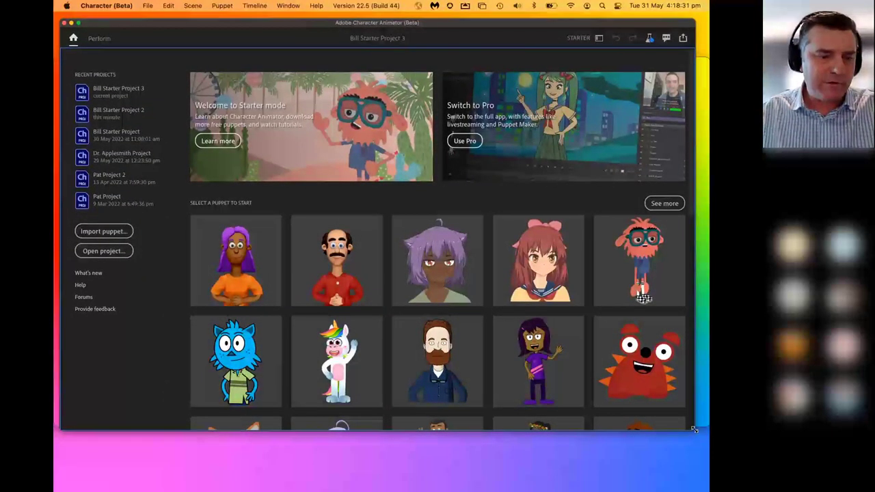
pyautogui.moveTo(695, 429); pyautogui.dragTo(708, 456)
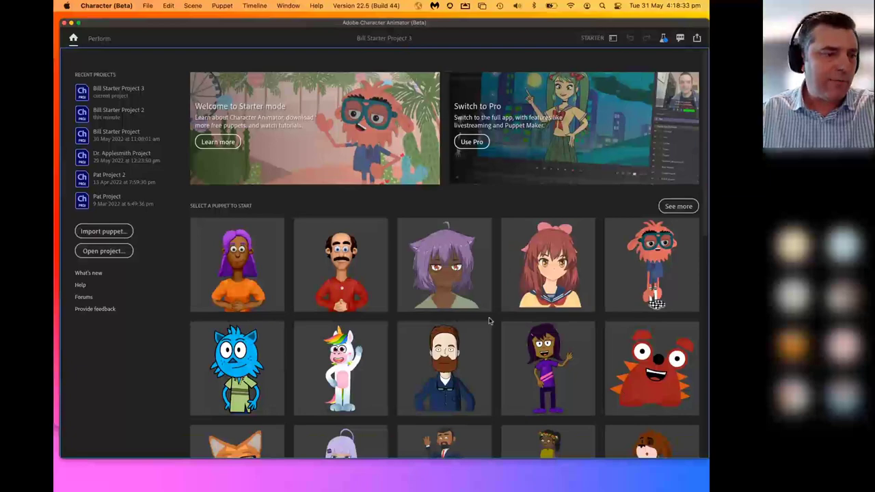
# Browse the starter puppets, start a project with the moustached man in the red shirt, and dismiss the OpenGL error.
pyautogui.scroll(-10, 490, 320)
pyautogui.scroll(-2, 490, 322)
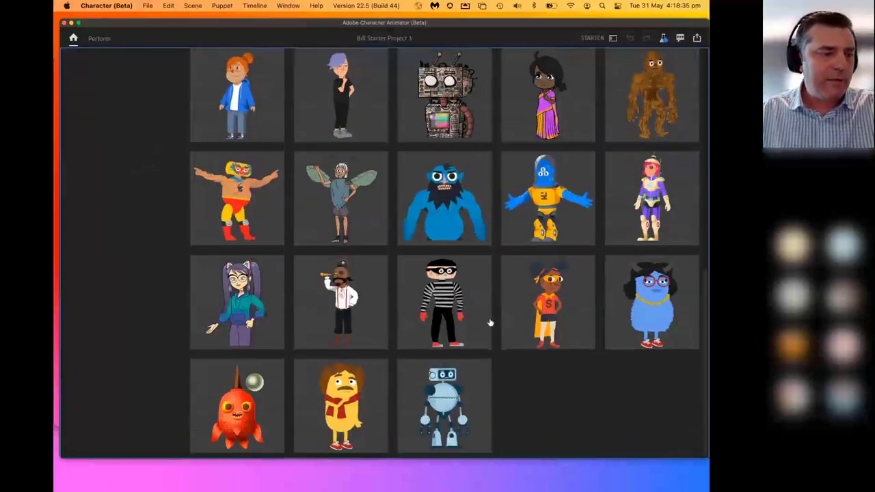
pyautogui.scroll(10, 490, 322)
pyautogui.scroll(3, 490, 322)
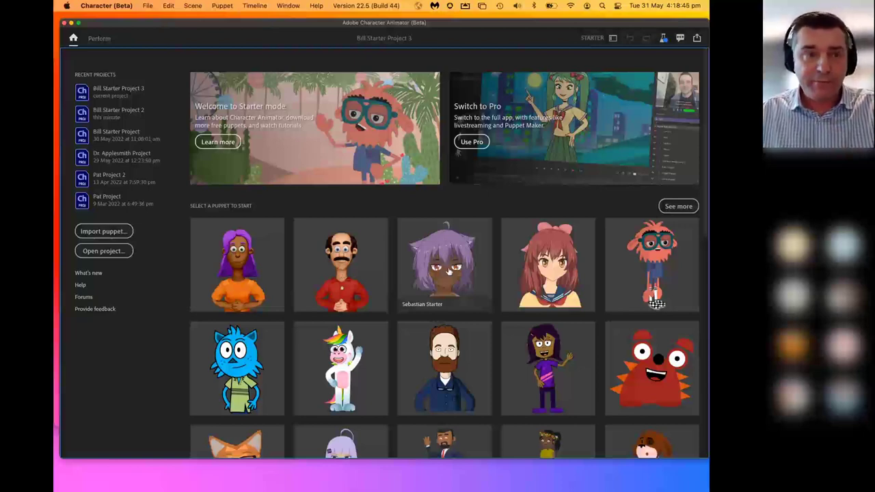
pyautogui.click(345, 278)
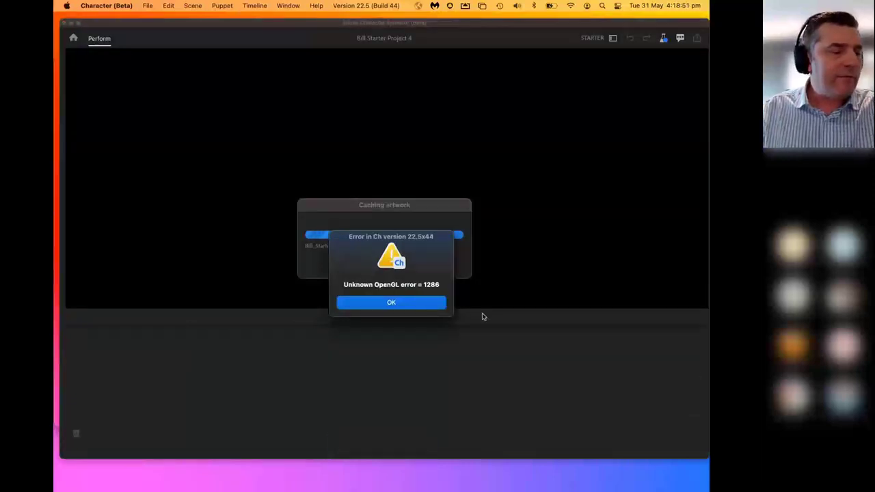
pyautogui.click(414, 306)
pyautogui.click(414, 306)
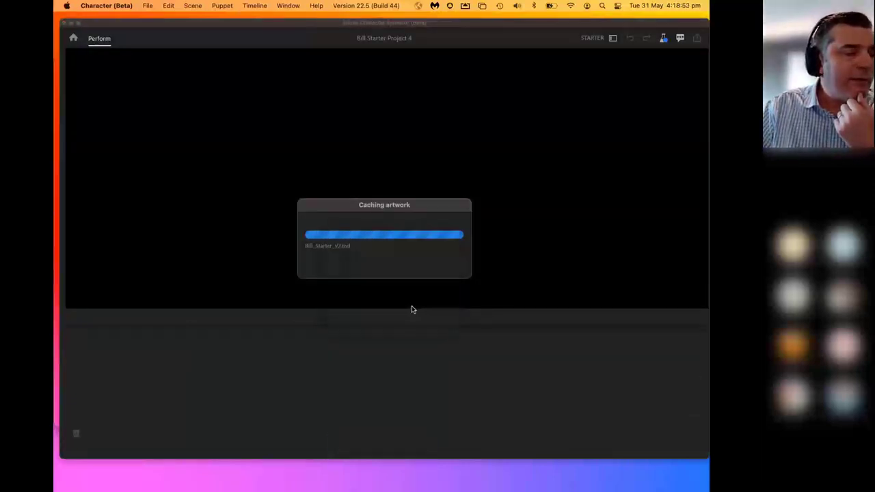
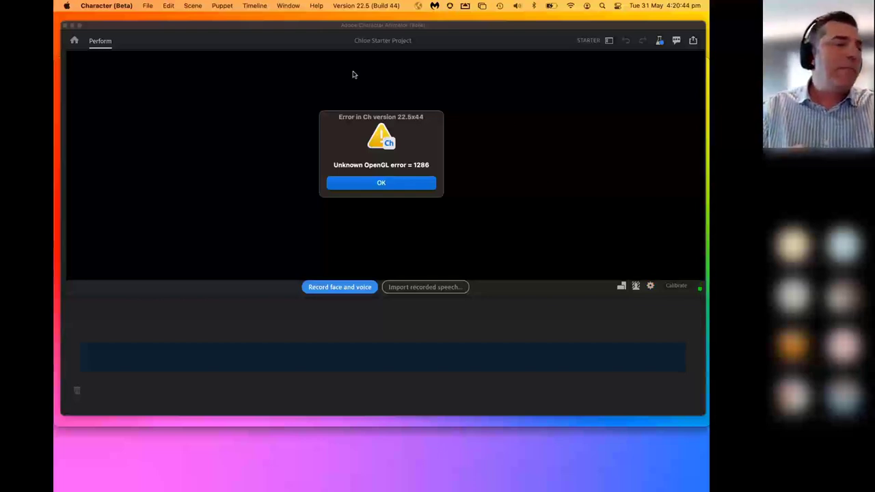
# Dismiss the OpenGL error dialogs in the Chloe Starter Project and try to start recording face and voice.
pyautogui.moveTo(343, 29); pyautogui.dragTo(343, 33)
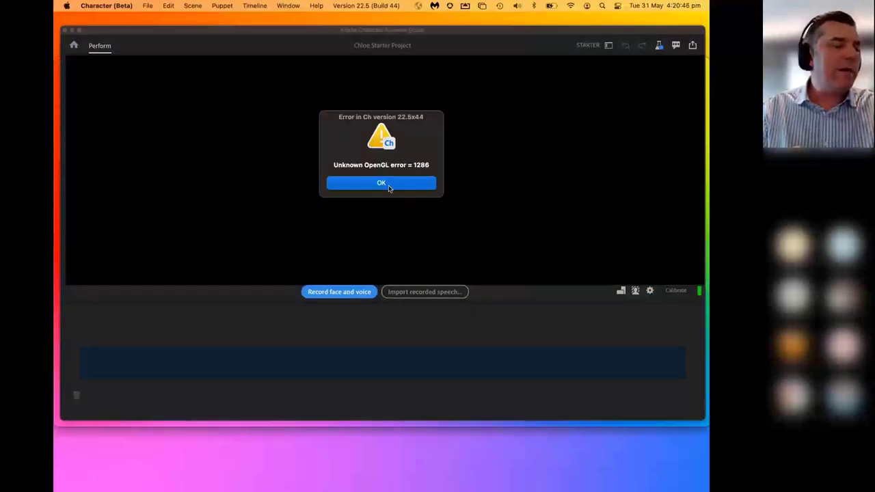
pyautogui.click(382, 183)
pyautogui.click(384, 183)
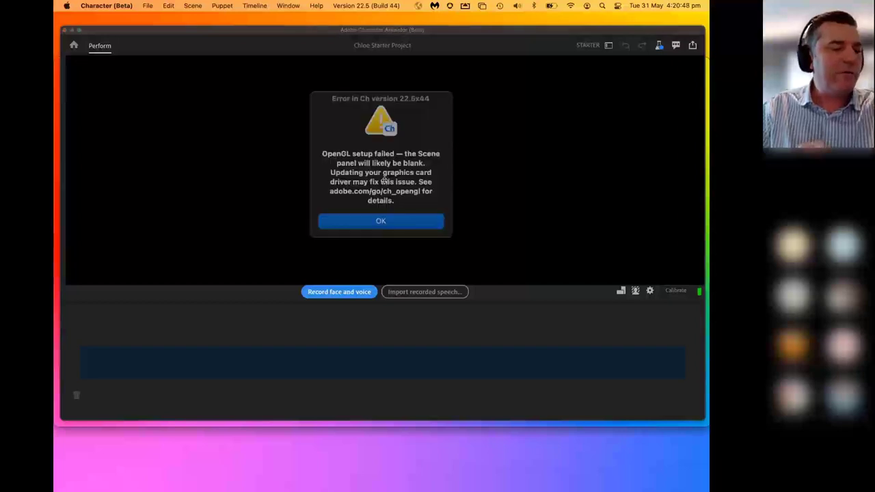
pyautogui.click(387, 216)
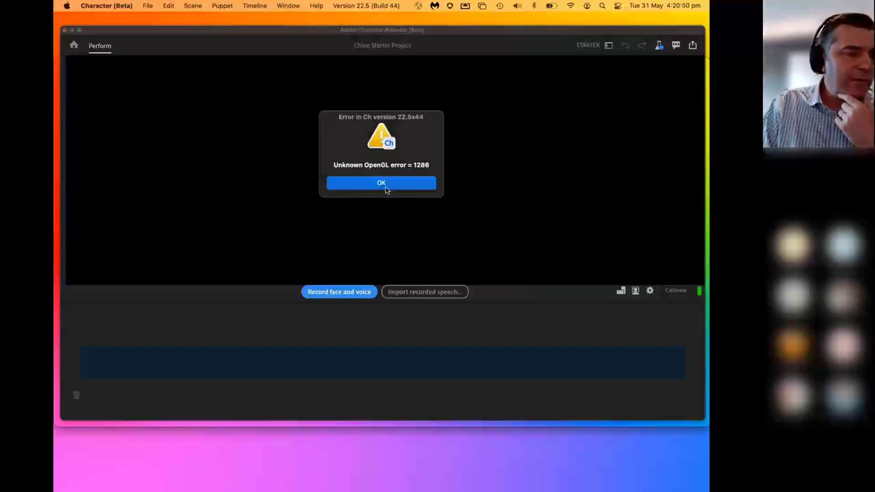
pyautogui.click(385, 184)
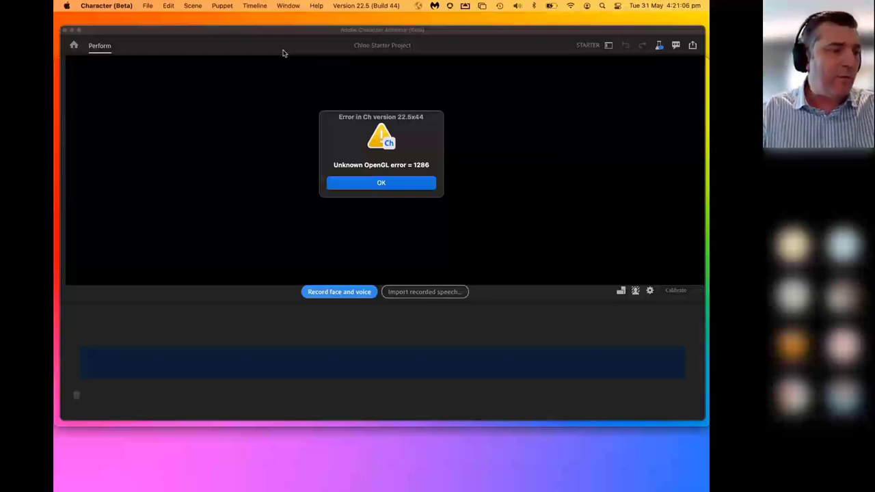
pyautogui.click(331, 293)
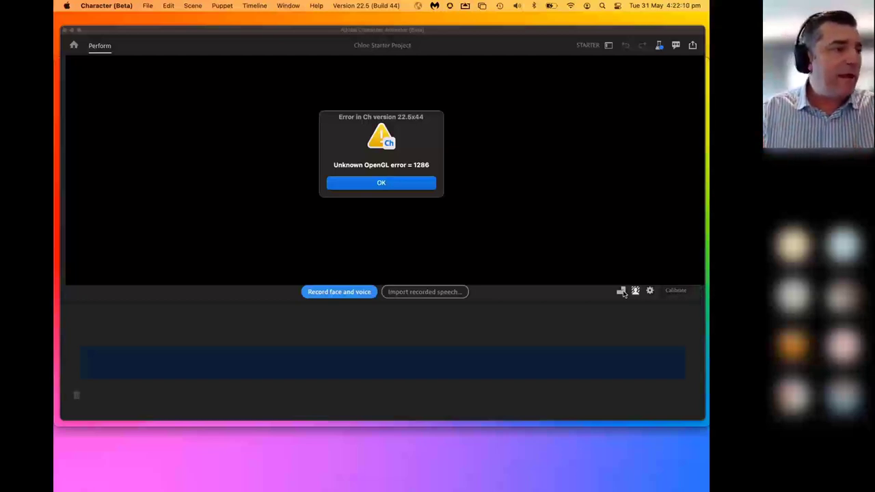
# Force Adobe Character Animator (Beta) to quit, discarding any unsaved changes.
pyautogui.click(117, 6)
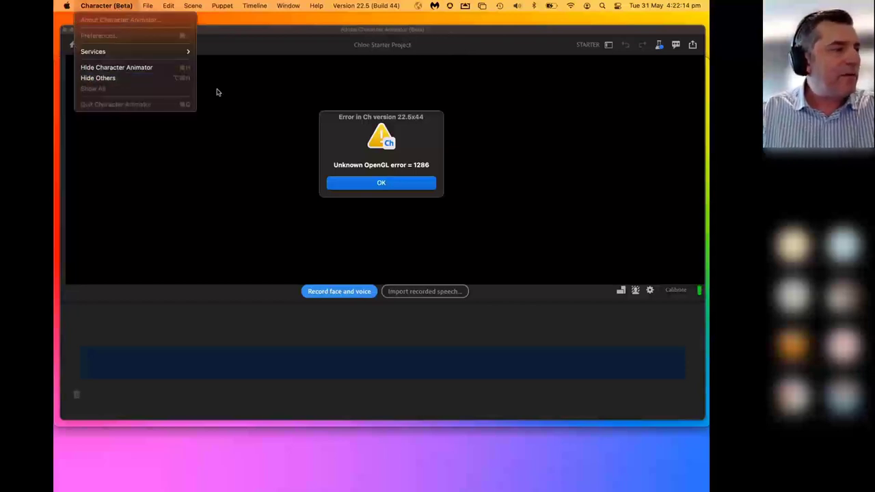
pyautogui.click(107, 6)
pyautogui.click(67, 6)
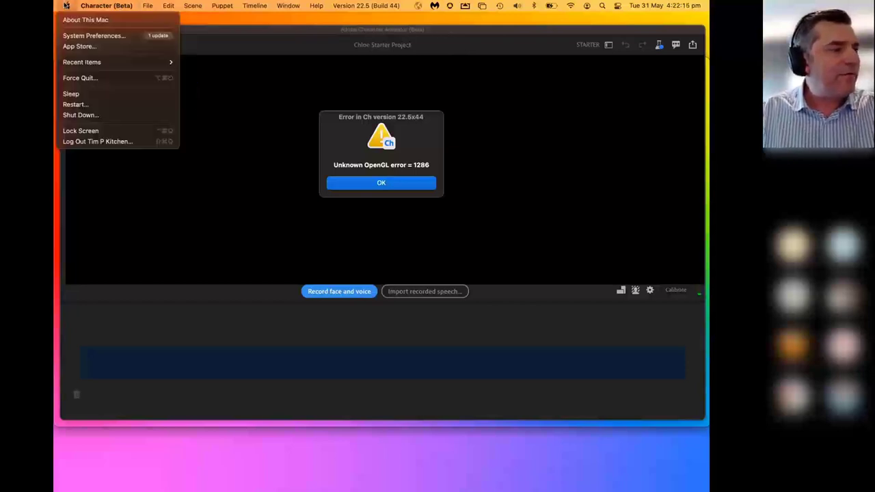
pyautogui.click(98, 79)
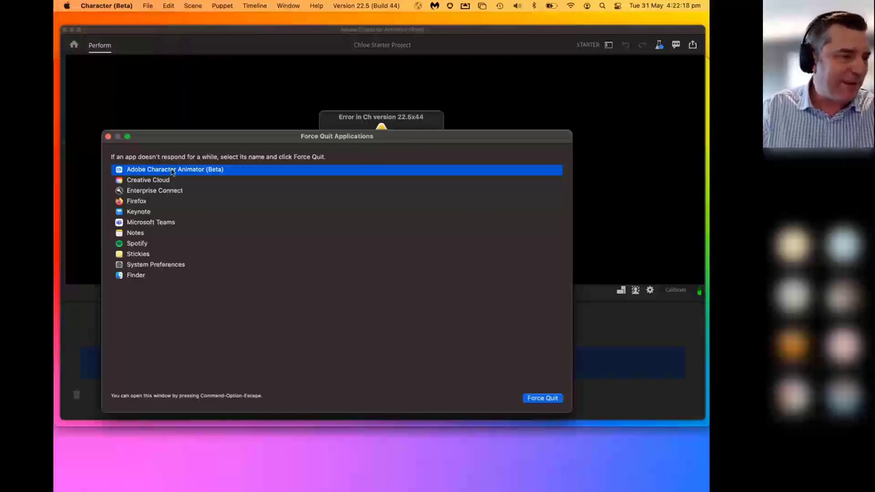
pyautogui.click(540, 399)
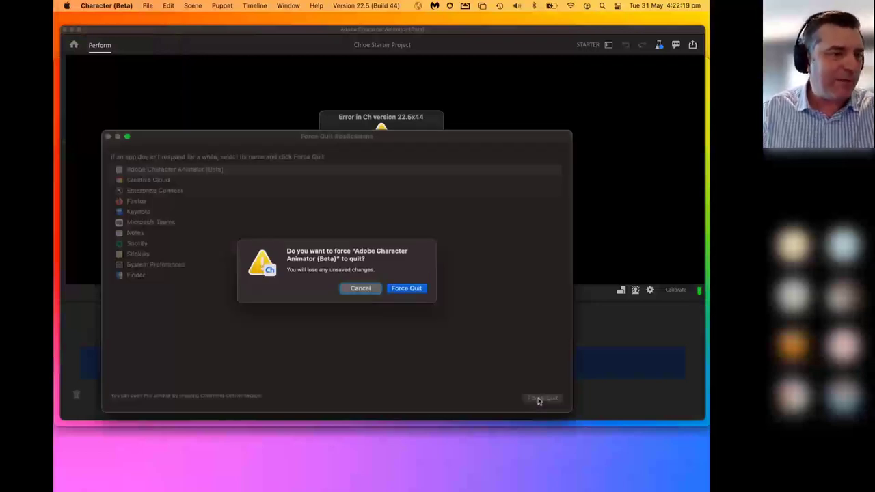
pyautogui.click(408, 290)
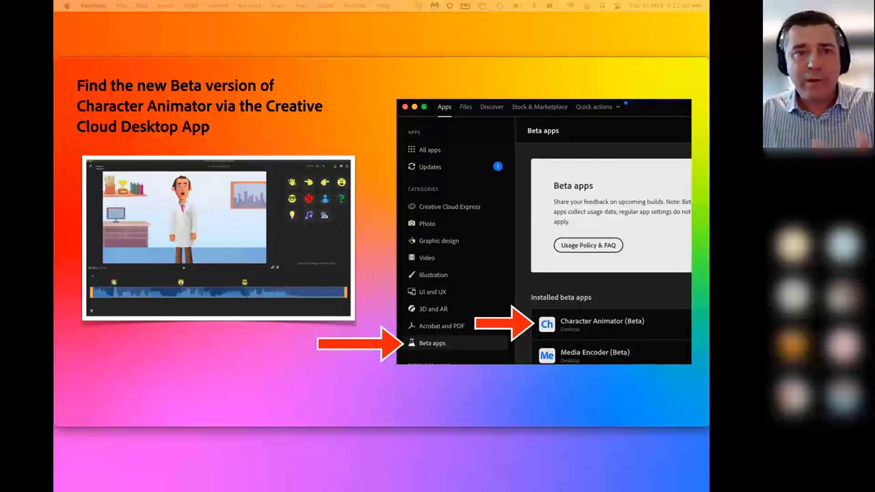
# Switch to Adobe Character Animator 2022, and reposition and resize its window to fill the shared screen area.
pyautogui.press('super+Tab')
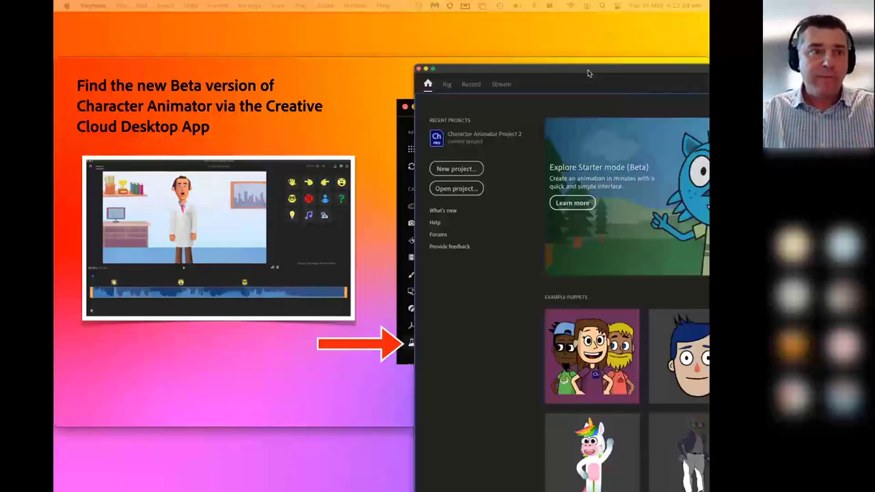
pyautogui.moveTo(196, 39); pyautogui.dragTo(306, 30)
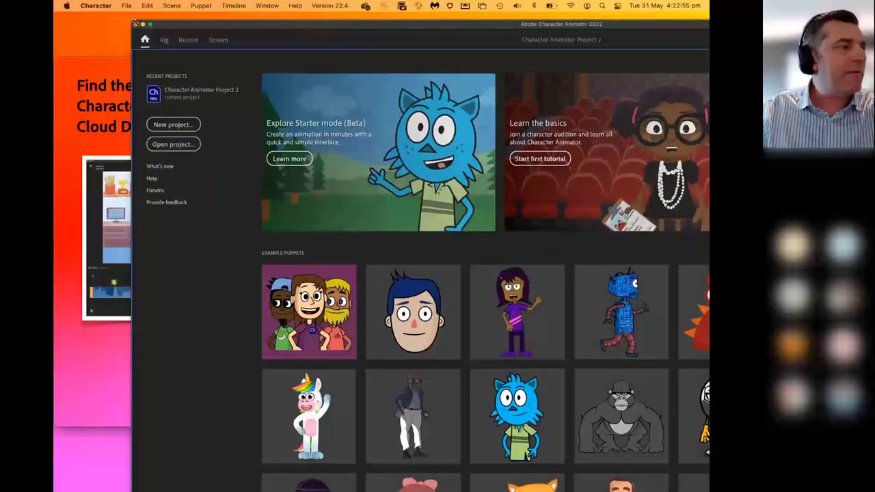
pyautogui.moveTo(140, 27); pyautogui.dragTo(295, 117)
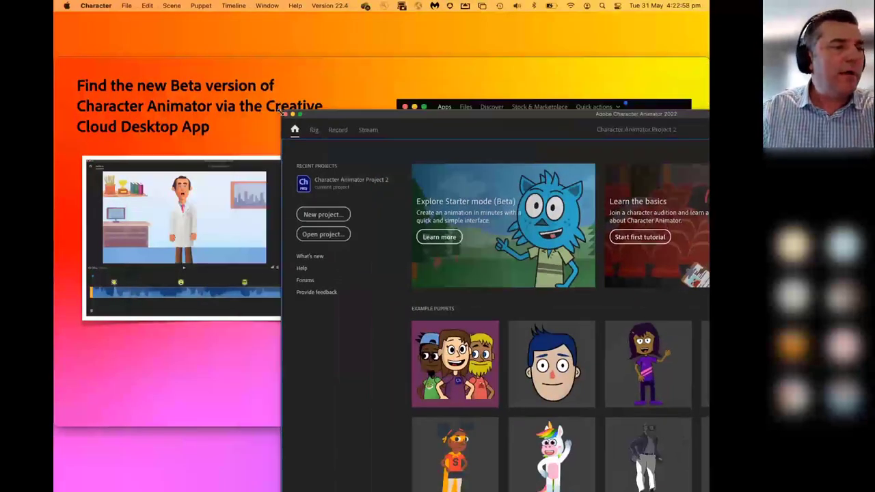
pyautogui.moveTo(361, 116); pyautogui.dragTo(146, 28)
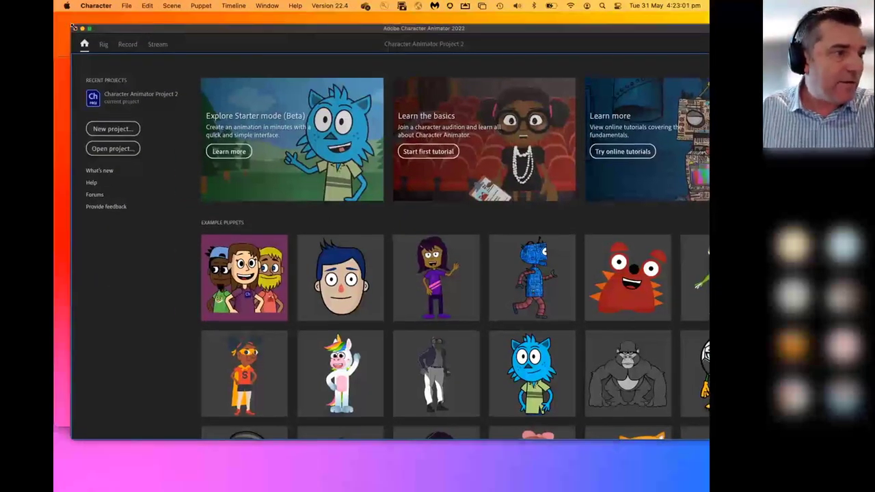
pyautogui.moveTo(71, 25); pyautogui.dragTo(195, 82)
pyautogui.moveTo(289, 93); pyautogui.dragTo(138, 18)
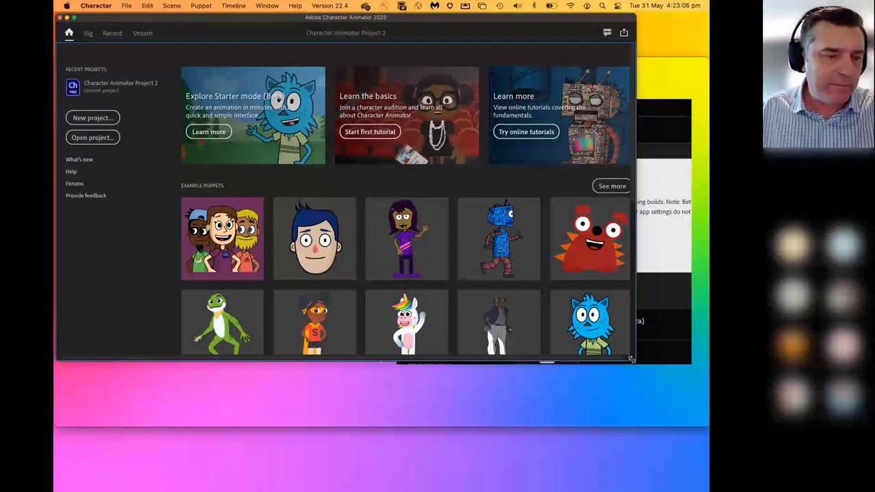
pyautogui.moveTo(632, 357); pyautogui.dragTo(708, 491)
# Browse the example puppets and choose the Dr. Applesmith clay animation character.
pyautogui.moveTo(336, 297)
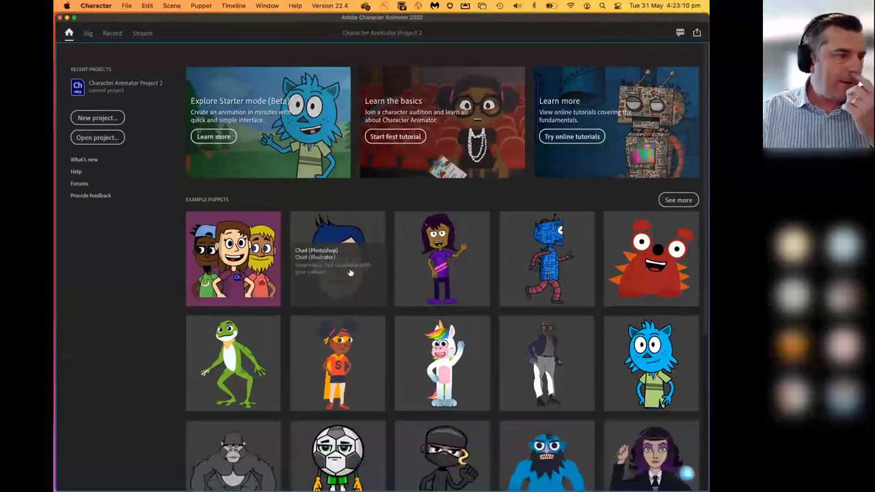
pyautogui.moveTo(482, 290)
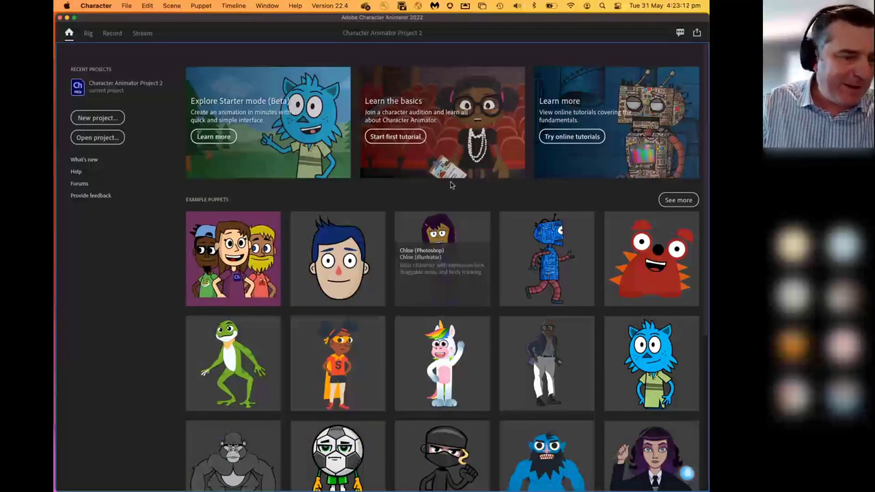
pyautogui.scroll(-3, 462, 232)
pyautogui.scroll(-2, 463, 232)
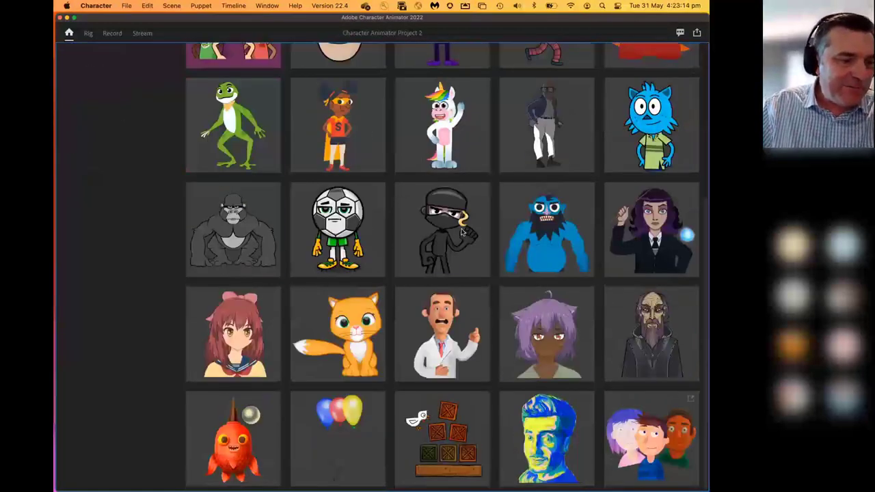
pyautogui.moveTo(460, 350)
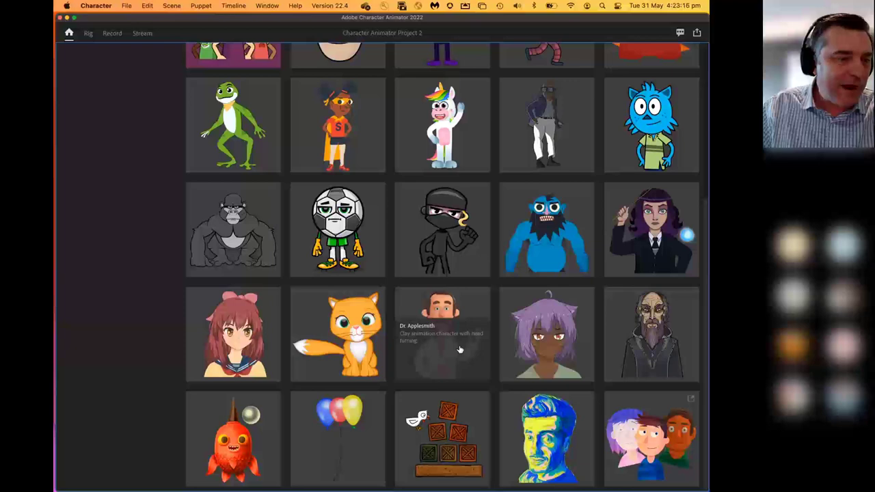
pyautogui.click(445, 349)
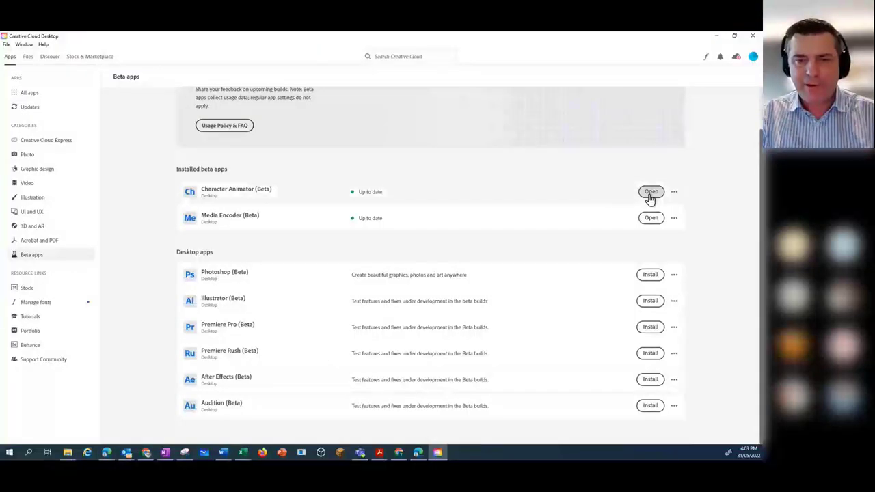
# Launch Character Animator (Beta) from the installed beta apps, browse the starter puppets, and start a project with the moustached man in the red shirt.
pyautogui.click(650, 195)
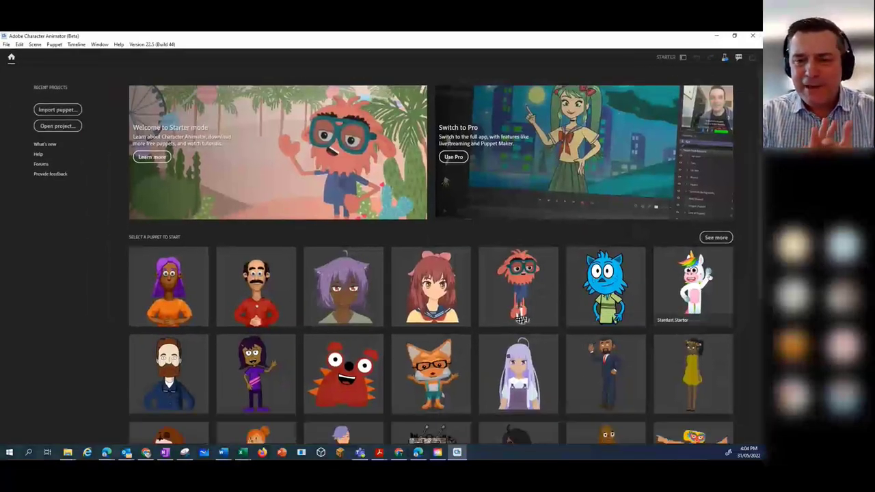
pyautogui.scroll(-4, 737, 274)
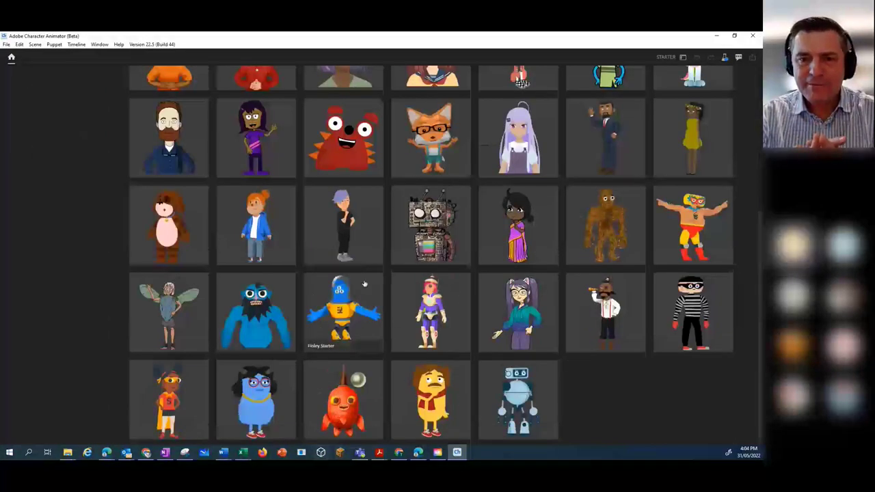
pyautogui.scroll(4, 413, 339)
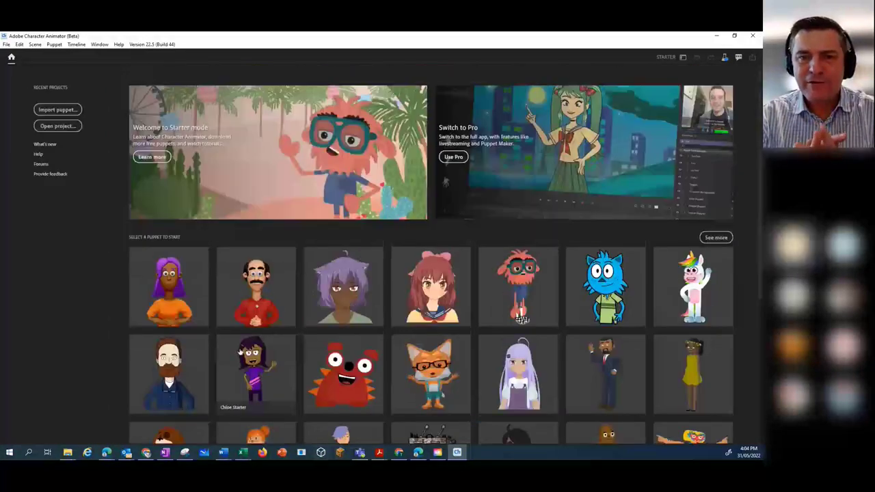
pyautogui.click(264, 294)
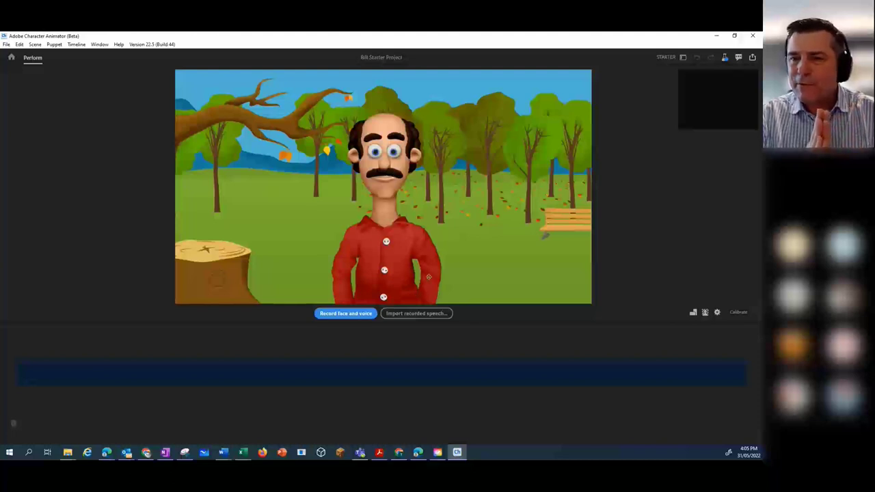
pyautogui.click(7, 45)
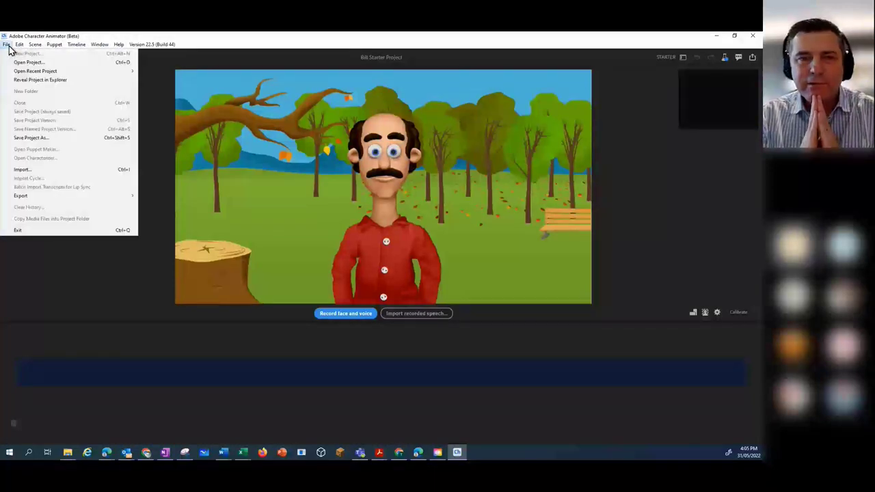
pyautogui.click(7, 45)
pyautogui.click(99, 44)
pyautogui.moveTo(117, 47)
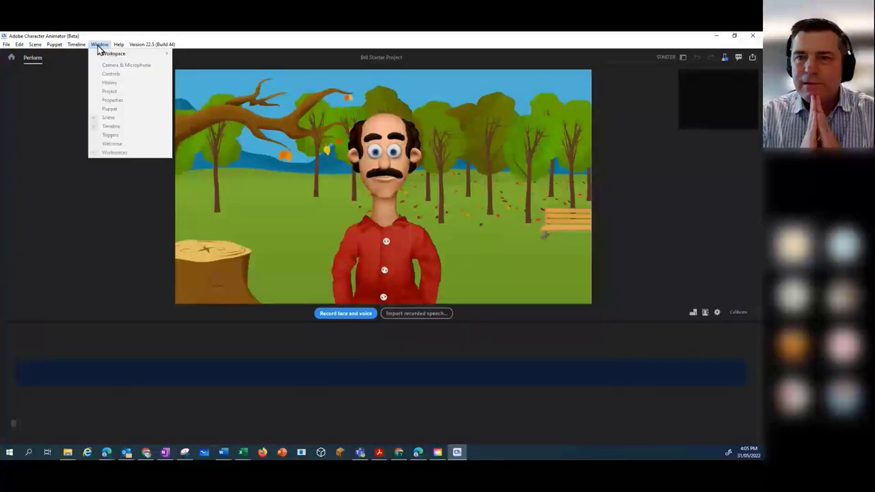
pyautogui.moveTo(75, 44)
pyautogui.click(387, 379)
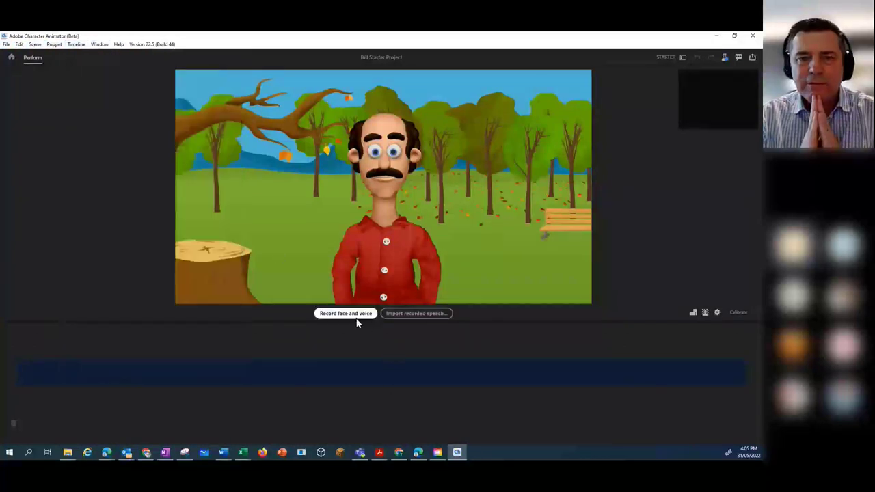
# Select the c922 Pro Stream Webcam as the camera input and calibrate the puppet's face tracking.
pyautogui.click(718, 314)
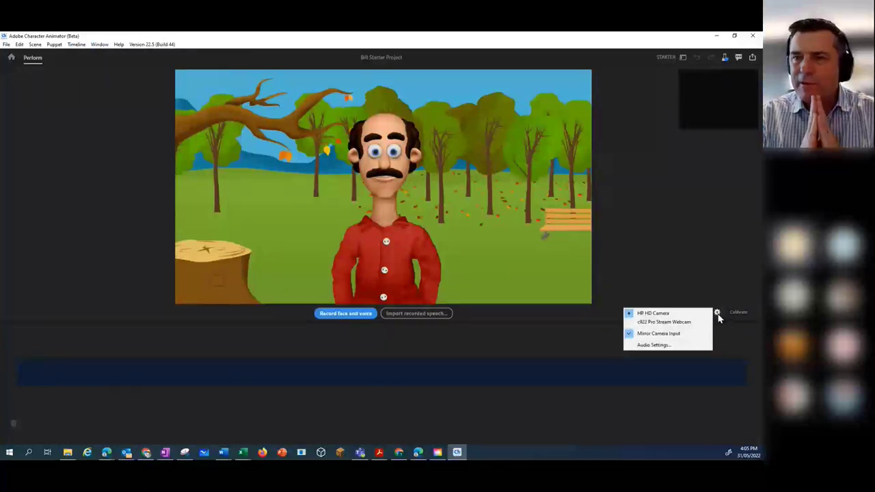
pyautogui.click(643, 323)
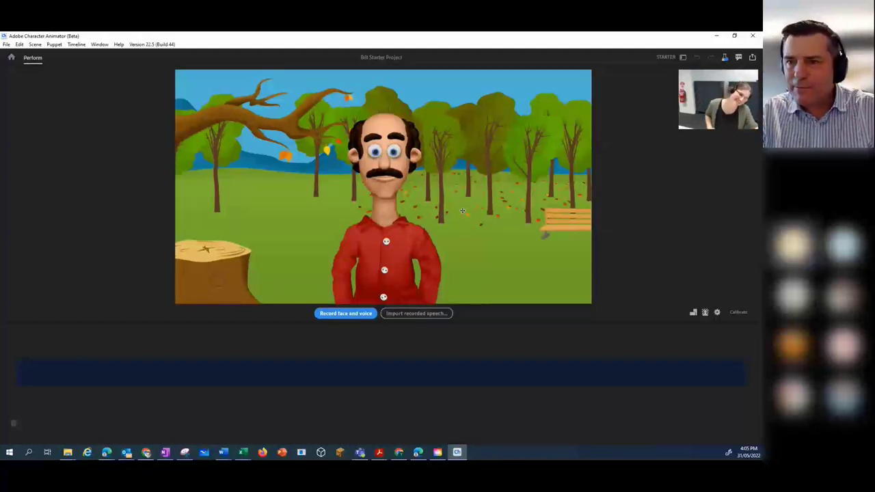
pyautogui.click(737, 318)
pyautogui.click(384, 403)
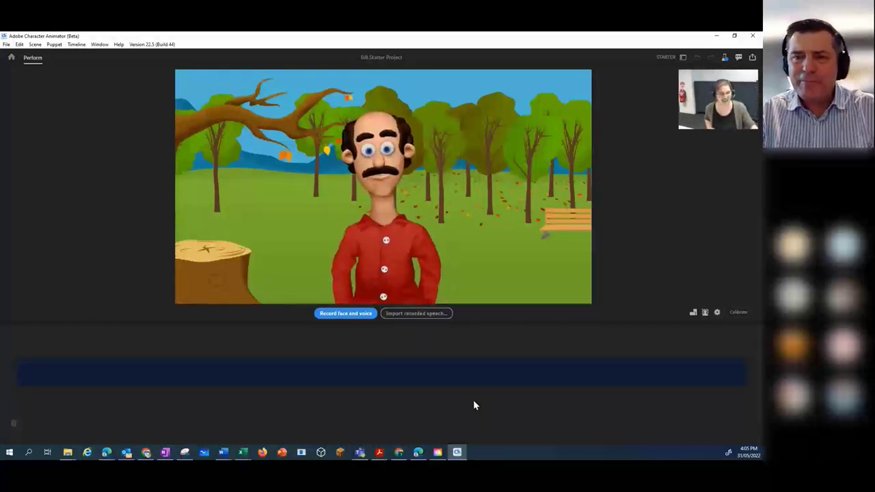
pyautogui.click(348, 314)
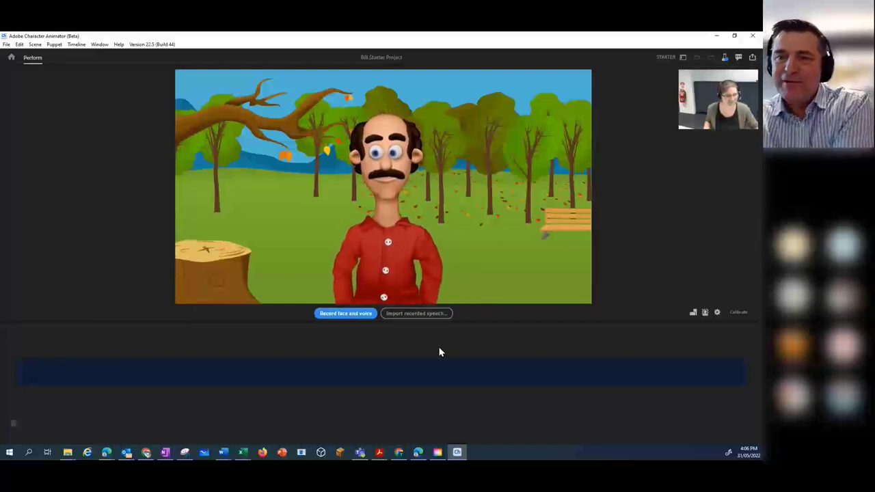
# Replace the scene's background with the autumn landscape of orange trees, and dismiss the background picker.
pyautogui.click(705, 314)
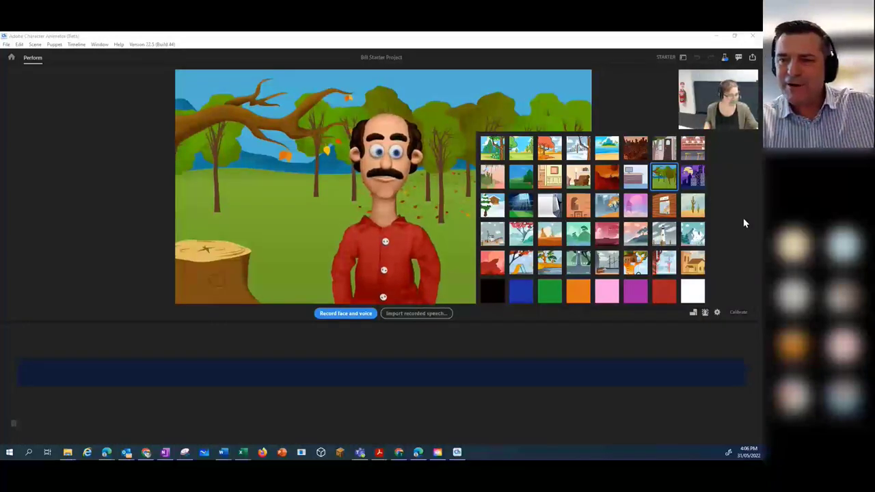
pyautogui.click(549, 154)
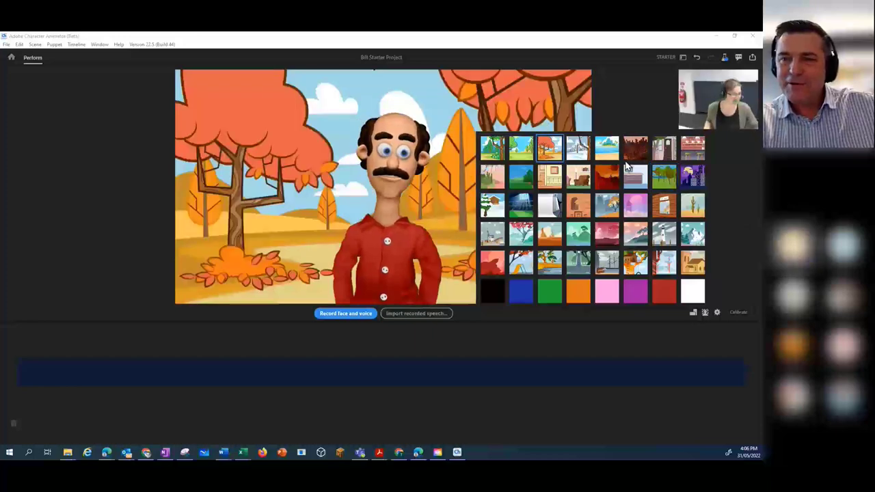
pyautogui.click(742, 252)
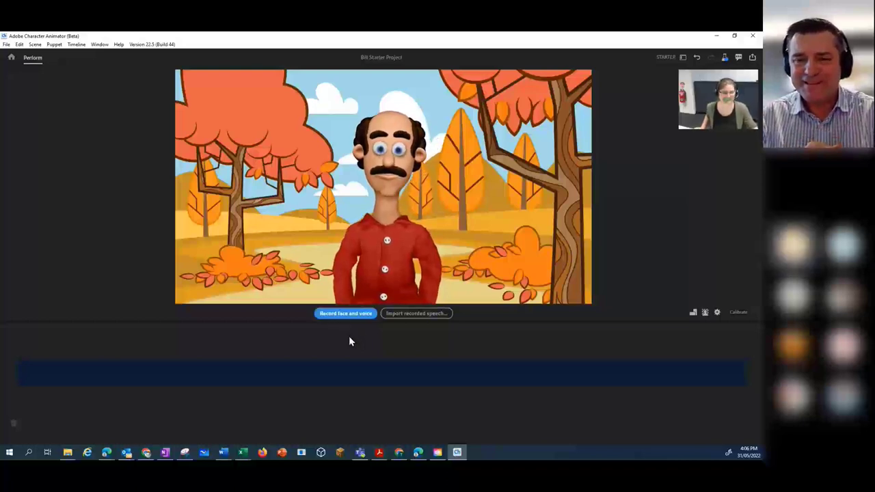
# Try to record face and voice, and confirm the System Default C922 Pro Stream microphone as default input in the Audio Hardware preferences.
pyautogui.click(346, 316)
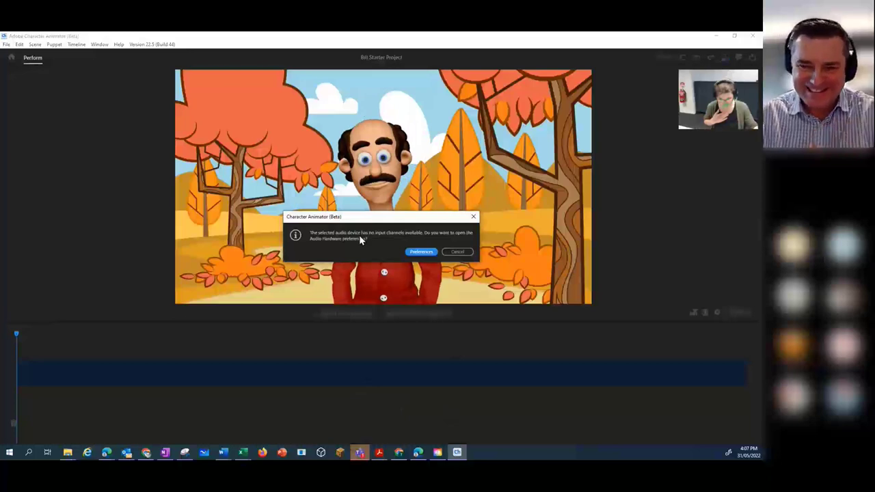
pyautogui.click(421, 252)
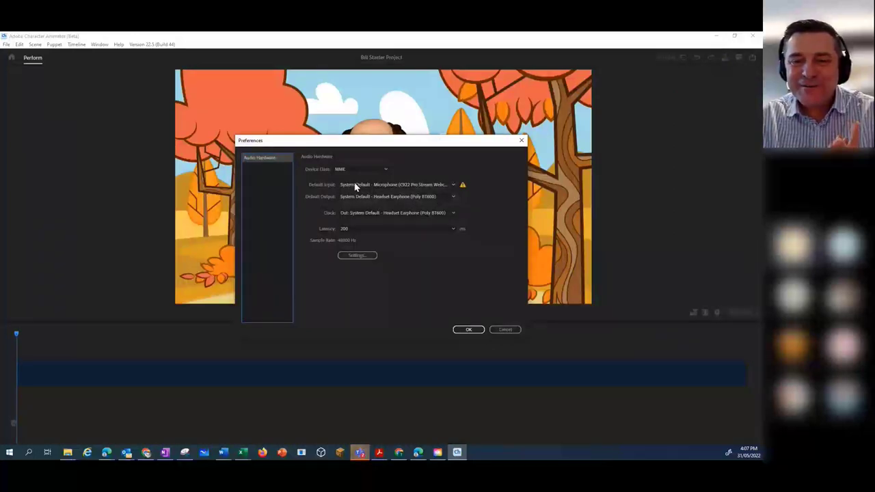
pyautogui.click(453, 184)
pyautogui.click(400, 207)
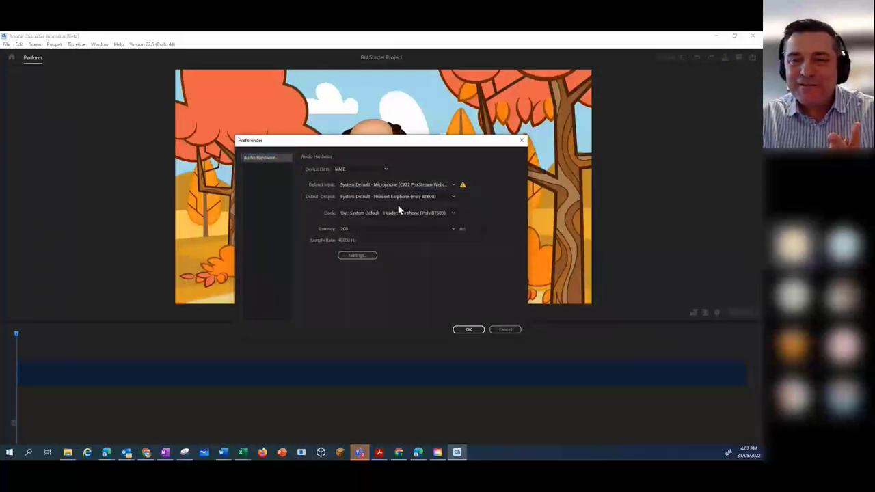
pyautogui.click(475, 331)
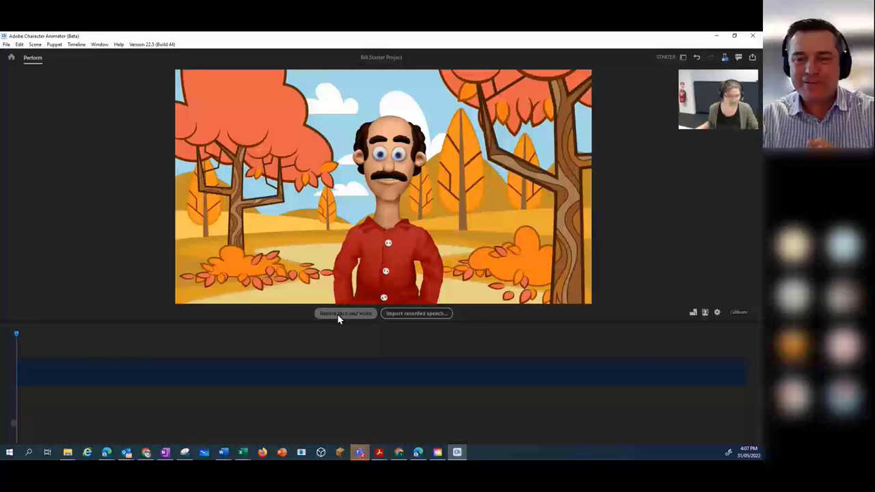
# Record a face and voice performance of about 9 seconds for the puppet and finish the take.
pyautogui.click(337, 314)
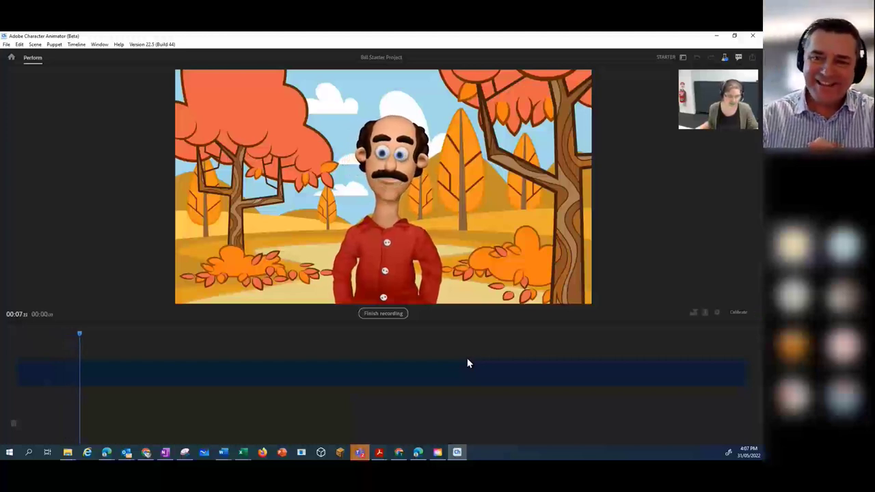
pyautogui.click(394, 315)
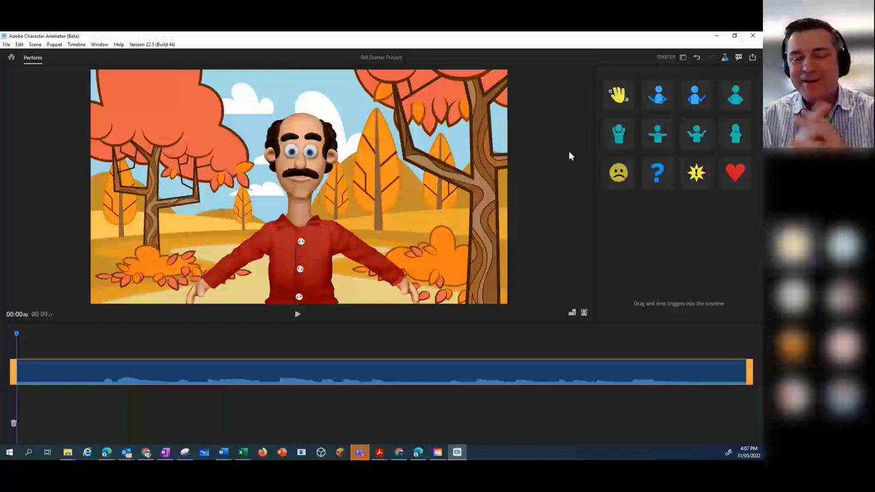
# Play back the recorded face and voice performance, and return the playhead to the start of the take.
pyautogui.click(298, 316)
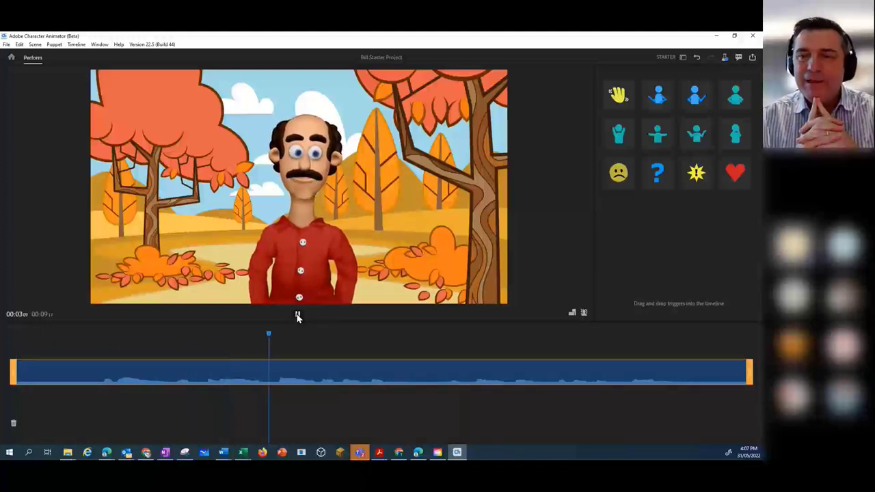
pyautogui.click(297, 316)
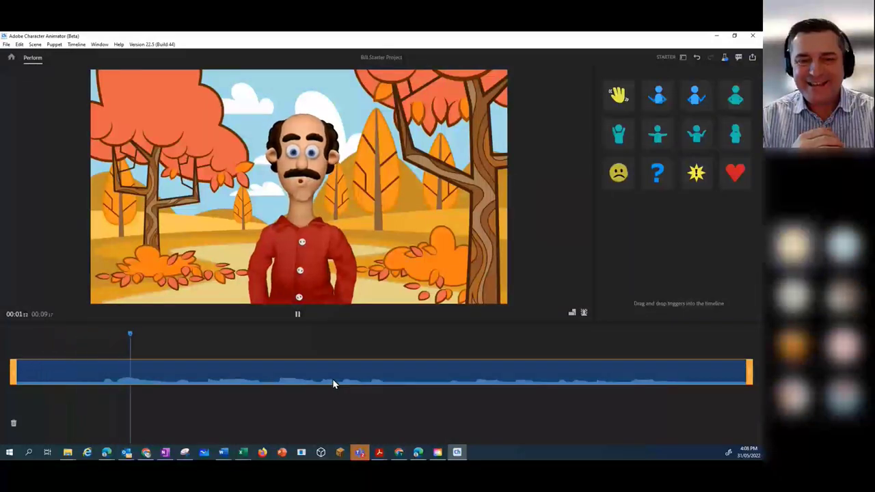
pyautogui.click(298, 315)
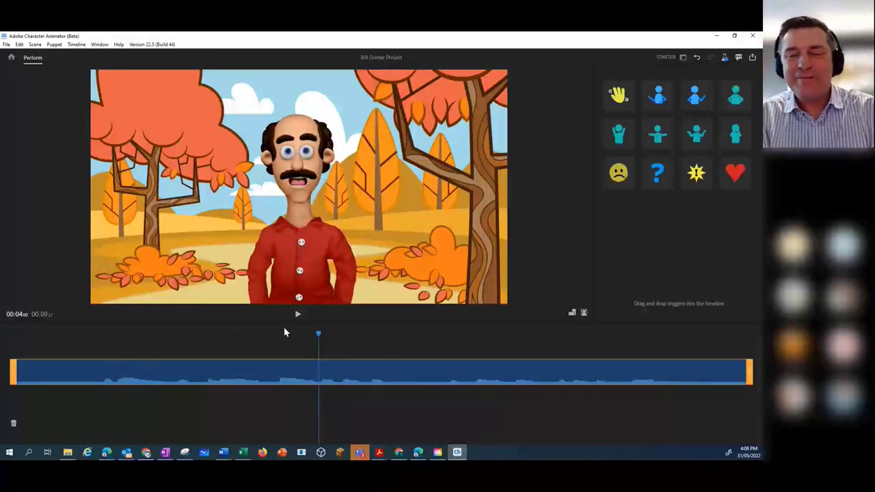
pyautogui.moveTo(318, 337); pyautogui.dragTo(170, 335)
pyautogui.moveTo(94, 341); pyautogui.dragTo(3, 344)
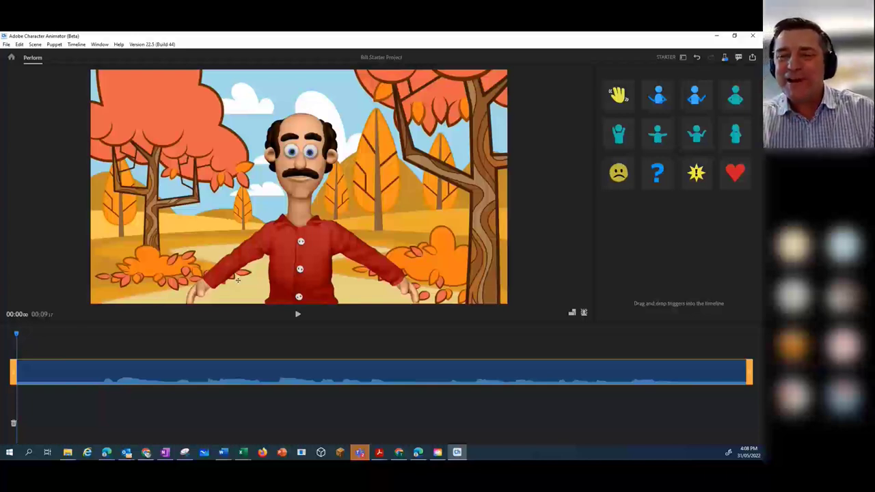
# Preview the puppet's gesture triggers, including the wave, Gesture Right, Gesture Left and Hands on Stomach.
pyautogui.click(618, 94)
pyautogui.click(667, 100)
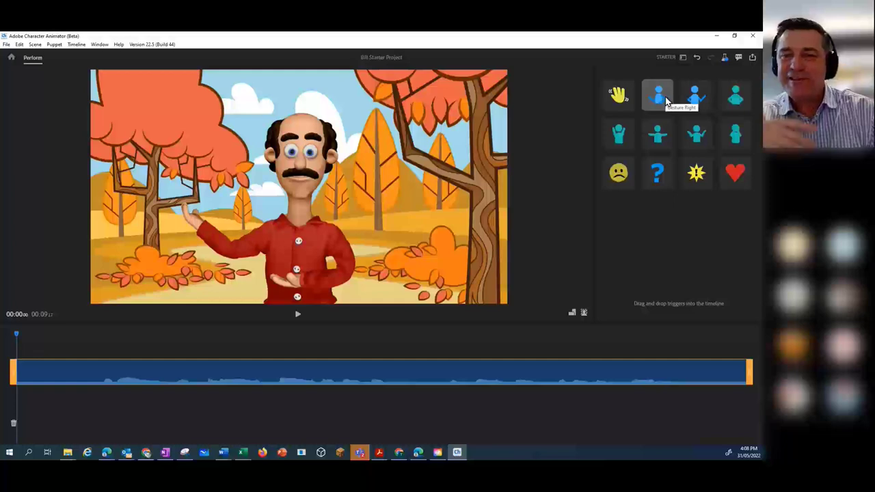
pyautogui.click(693, 100)
pyautogui.click(735, 97)
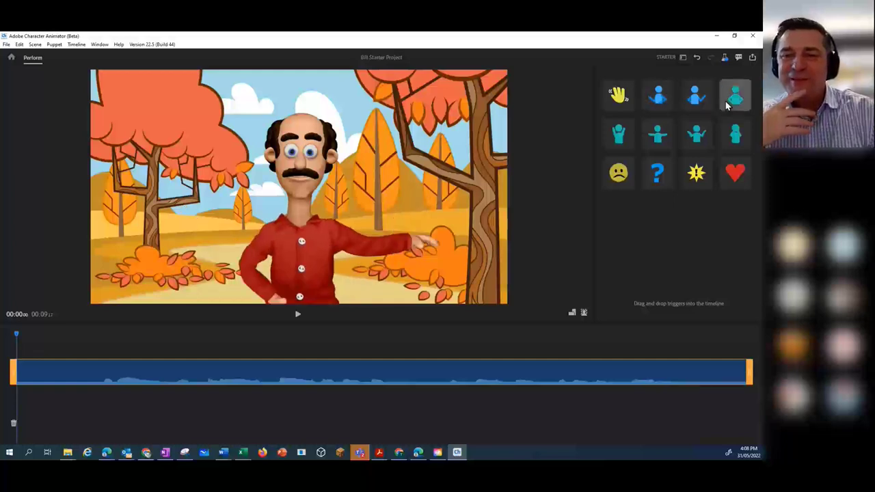
pyautogui.click(737, 128)
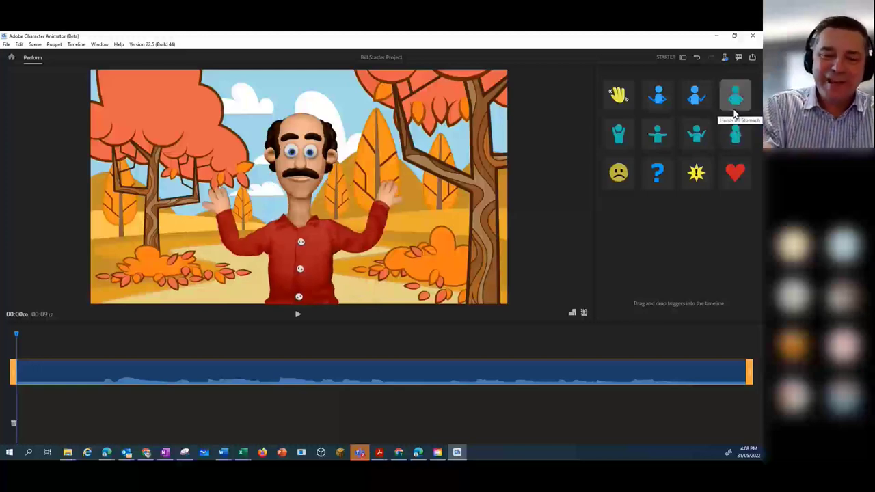
pyautogui.click(697, 99)
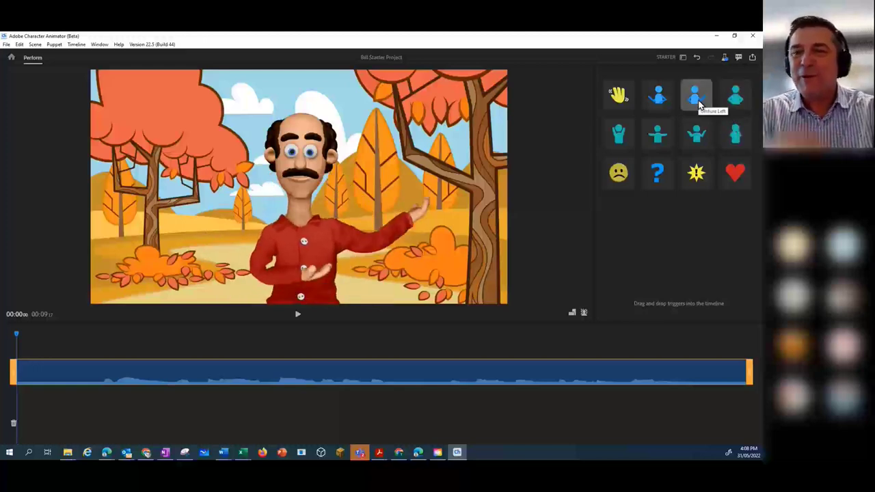
pyautogui.click(625, 97)
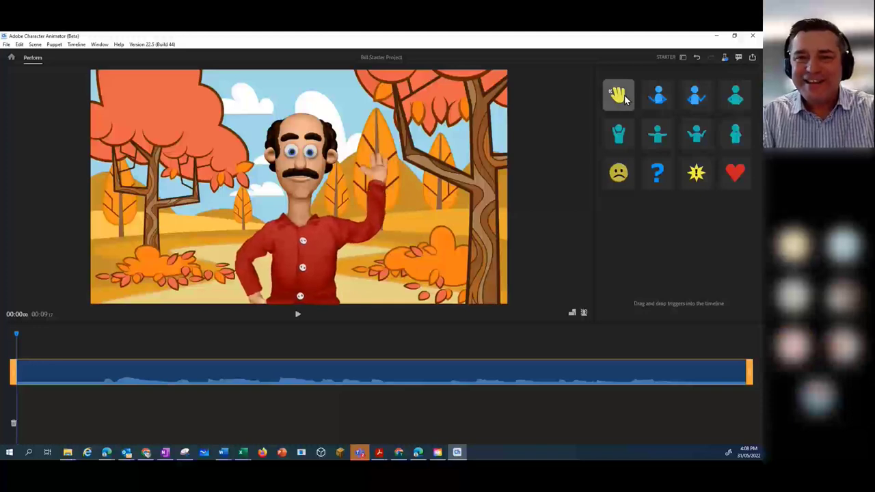
# Add the waving-hand trigger near the start of the take and play back the result.
pyautogui.moveTo(627, 99); pyautogui.dragTo(32, 349)
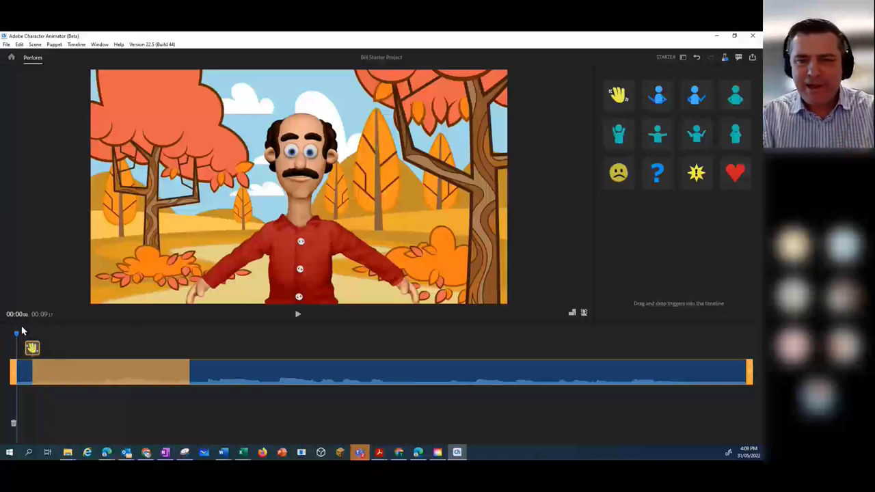
pyautogui.click(297, 316)
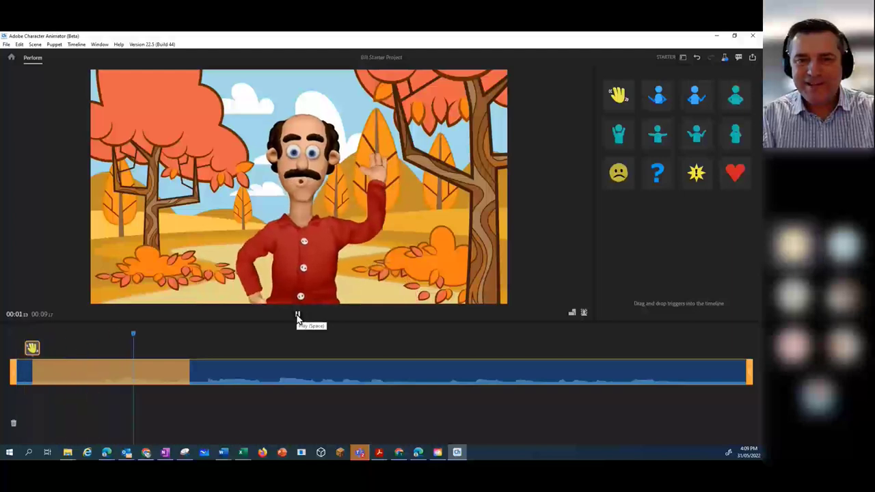
pyautogui.click(297, 314)
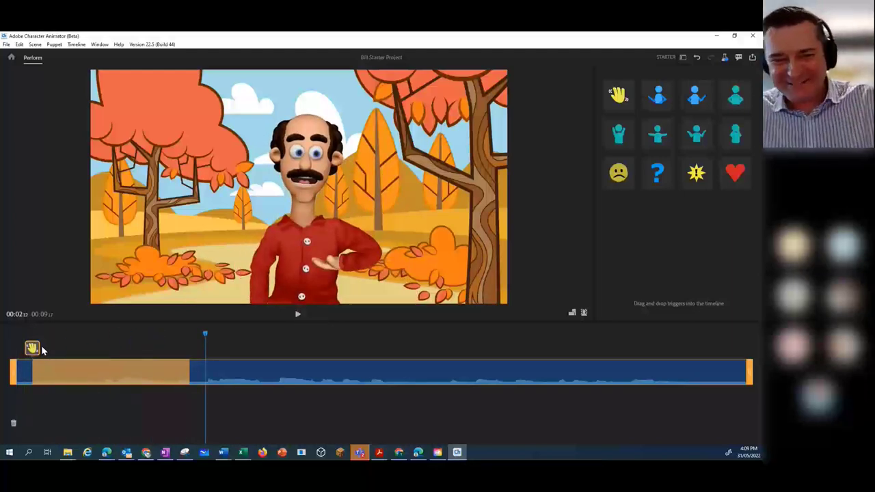
# Add the outstretched-arms trigger just after the wave ends, and play that section back to about 5 seconds.
pyautogui.click(658, 132)
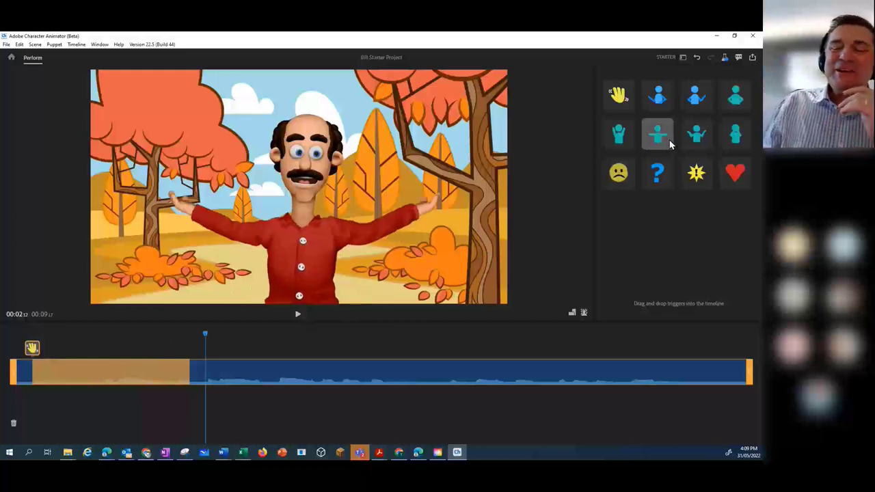
pyautogui.moveTo(674, 140); pyautogui.dragTo(233, 342)
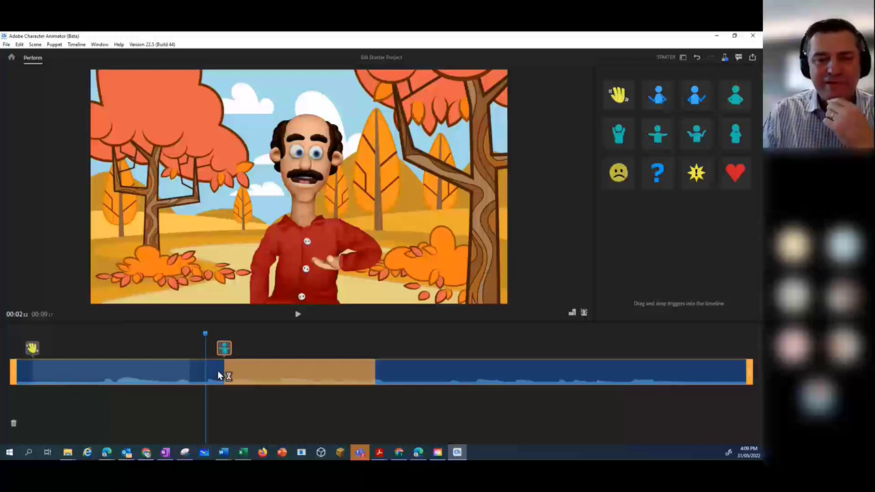
pyautogui.click(183, 335)
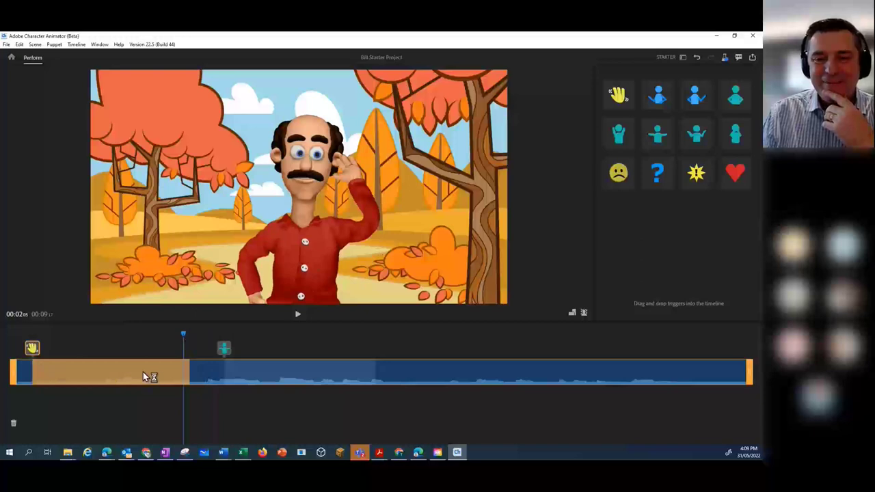
pyautogui.click(298, 317)
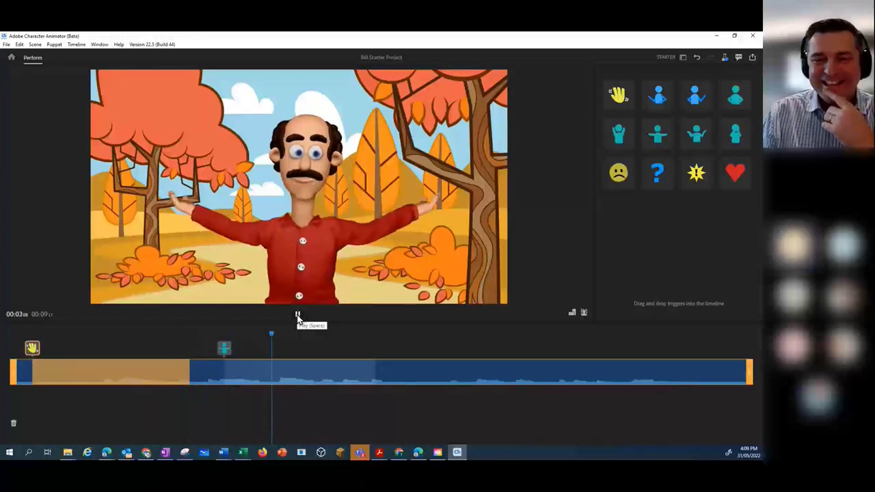
pyautogui.click(298, 316)
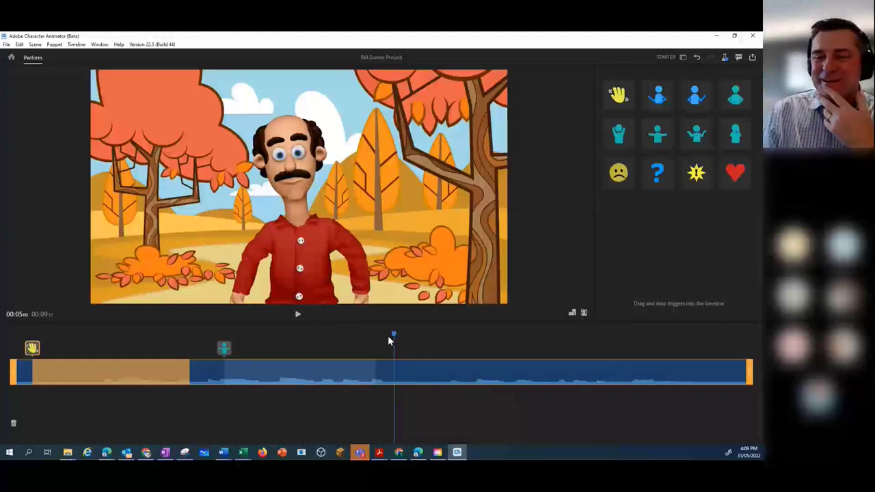
# Add the Hands Up trigger just after the 5-second mark, shorten its duration, and play it back.
pyautogui.click(696, 172)
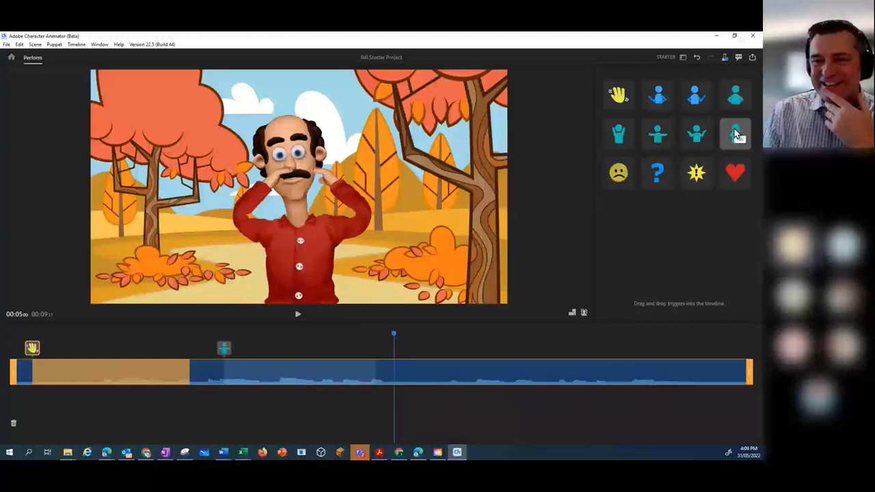
pyautogui.click(621, 135)
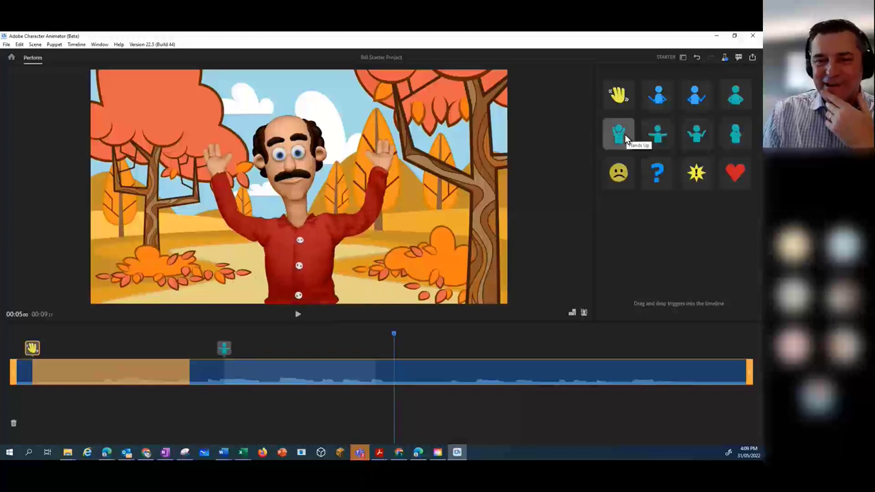
pyautogui.moveTo(622, 138); pyautogui.dragTo(411, 335)
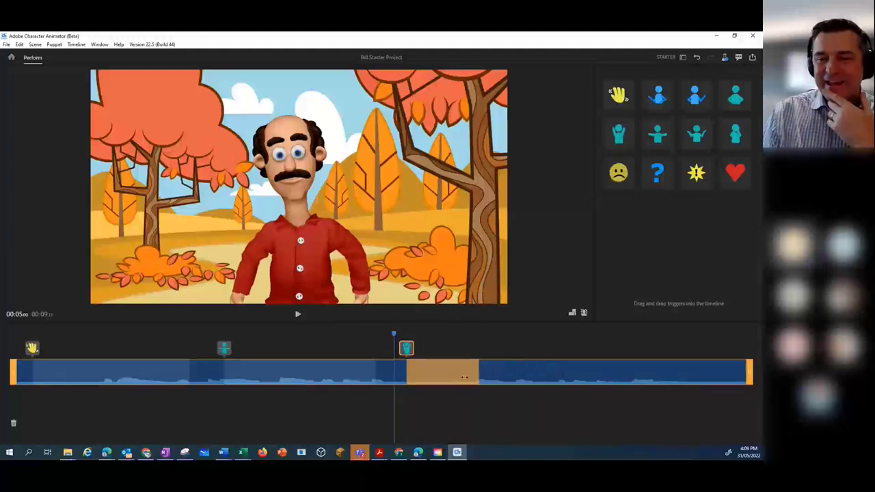
pyautogui.moveTo(464, 377); pyautogui.dragTo(456, 377)
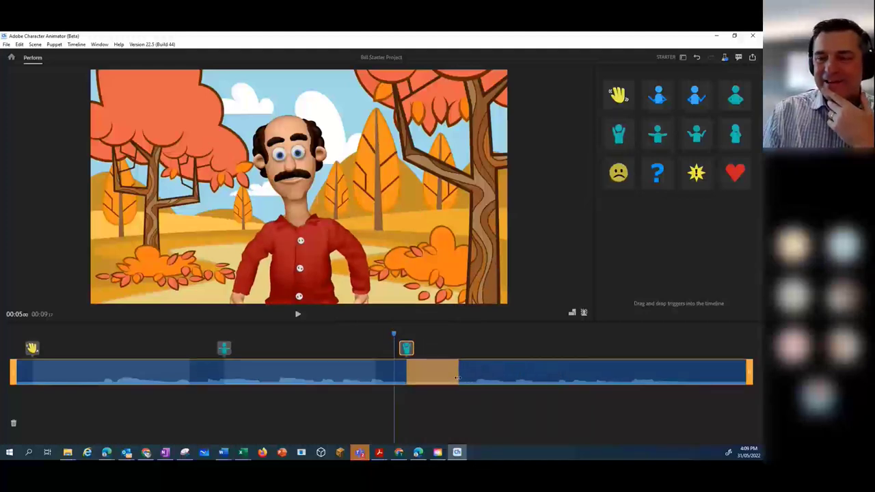
pyautogui.click(299, 317)
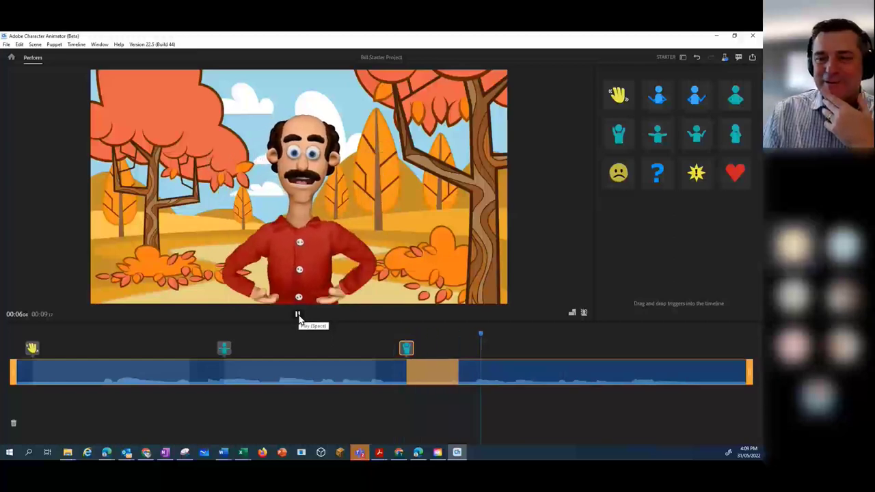
pyautogui.click(299, 315)
# Preview the question and exclamation triggers, add the heart trigger near the take's end, and play the whole scene from the start.
pyautogui.click(654, 171)
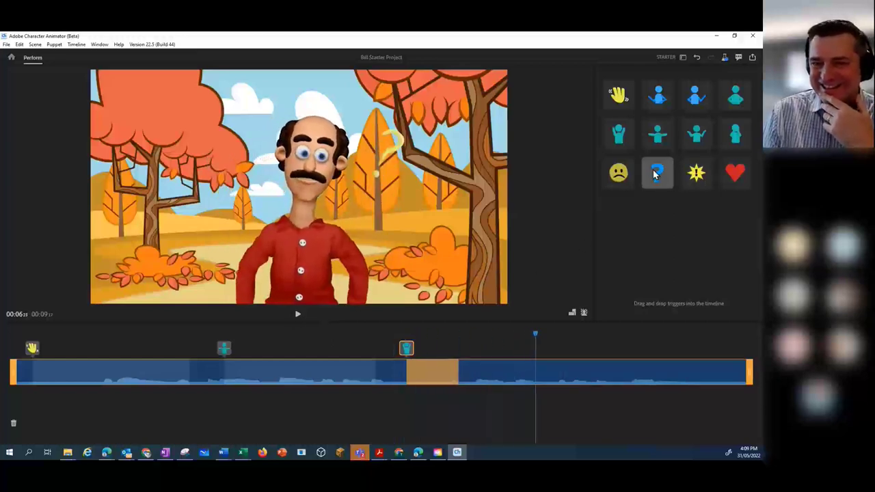
pyautogui.click(697, 175)
pyautogui.moveTo(736, 174); pyautogui.dragTo(644, 345)
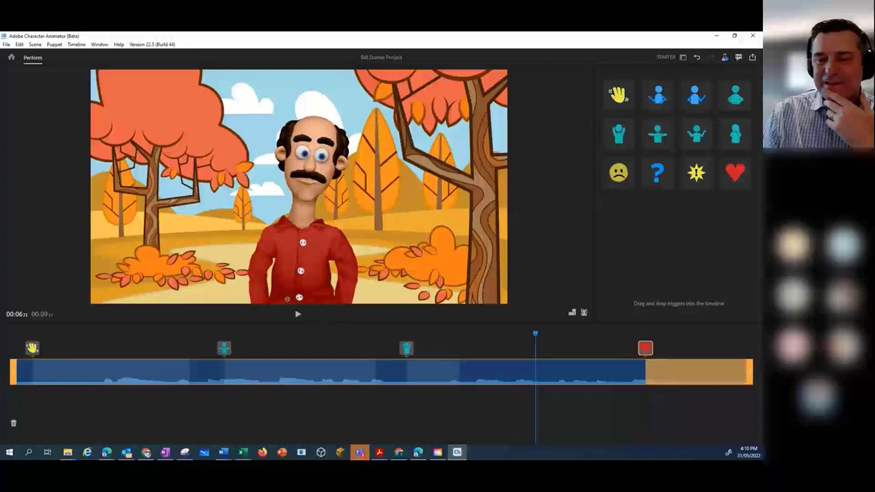
pyautogui.click(301, 318)
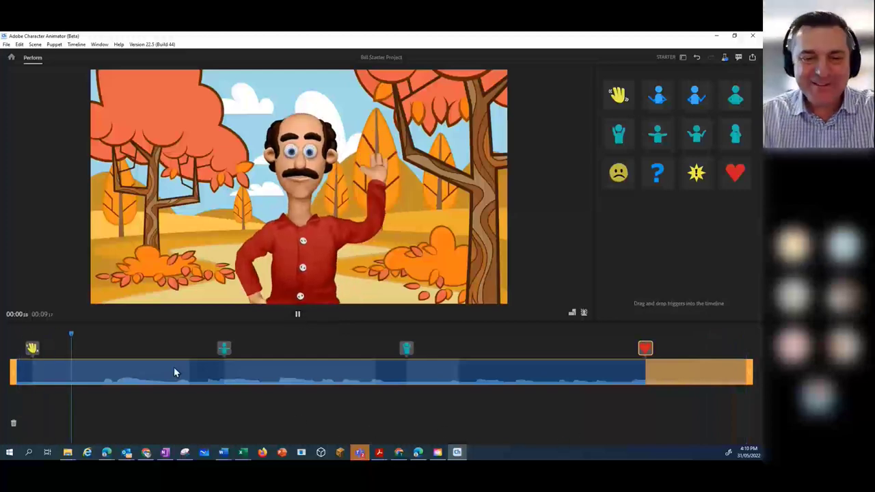
pyautogui.click(297, 314)
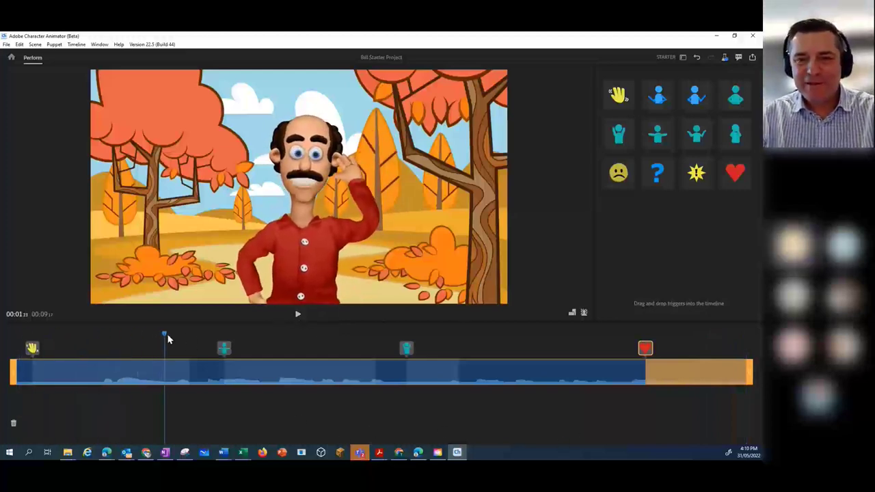
pyautogui.moveTo(164, 337); pyautogui.dragTo(11, 338)
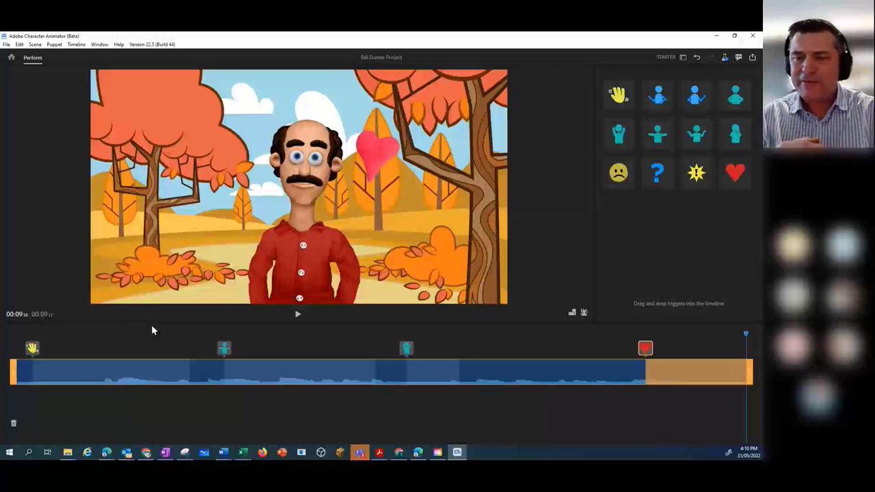
# Try the Portrait format for the scene, and return it to Landscape.
pyautogui.click(572, 314)
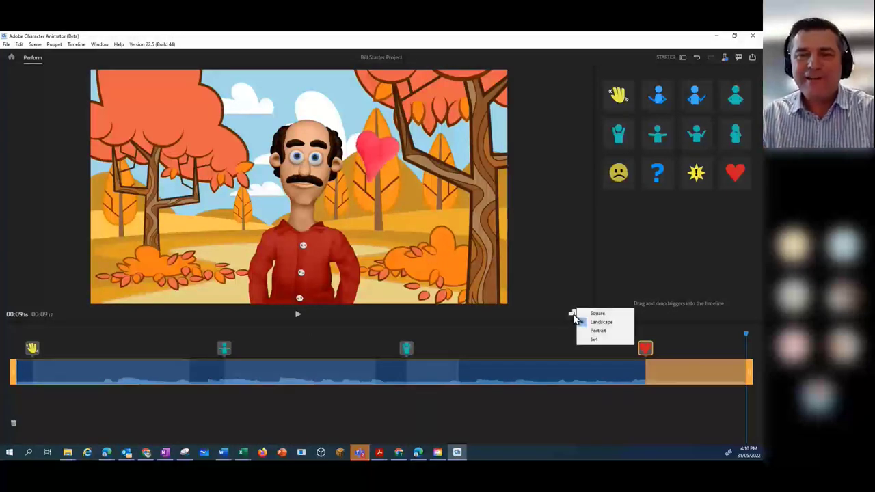
pyautogui.click(605, 331)
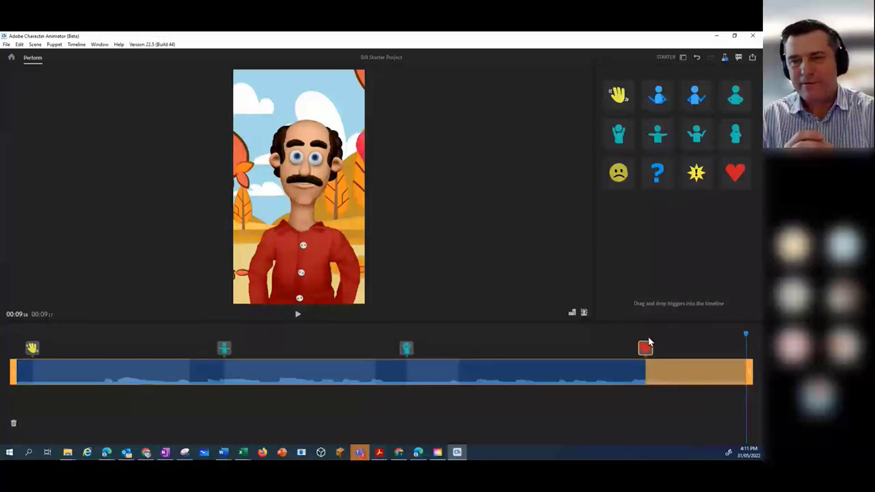
pyautogui.click(578, 315)
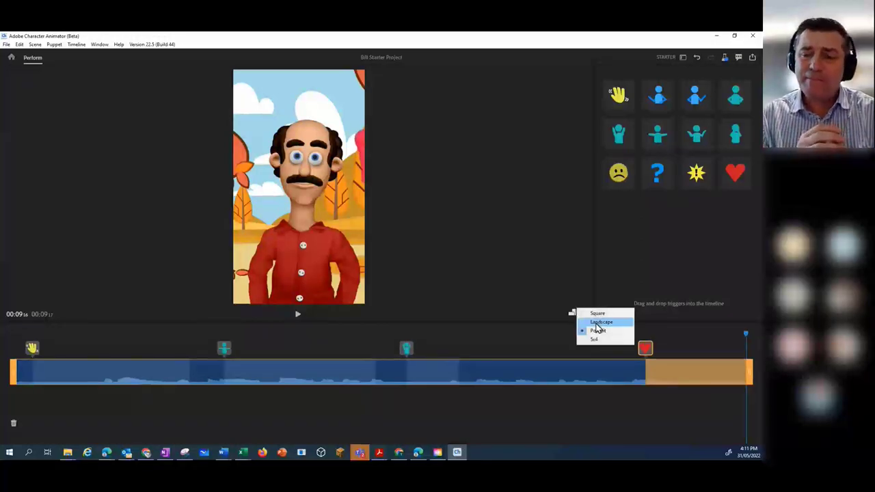
pyautogui.click(595, 322)
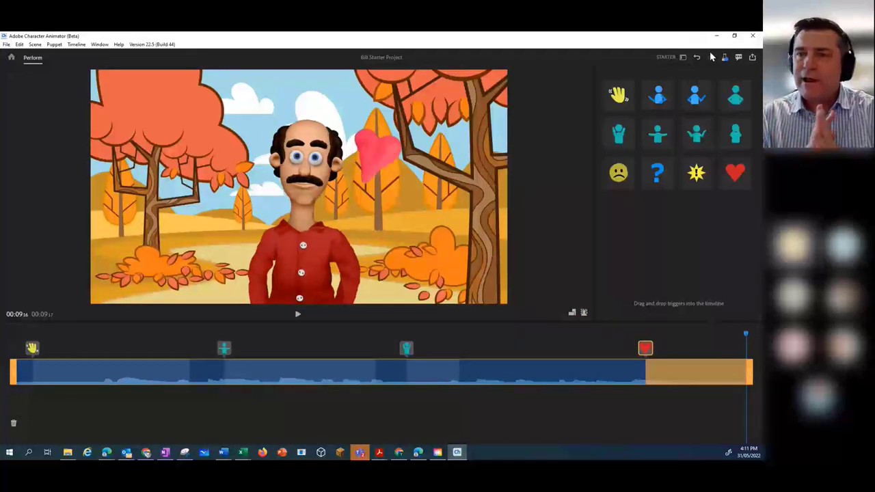
# Set the Quick Export destination to the Documents folder with the file name Scene - Bill Starter.mp4.
pyautogui.click(753, 60)
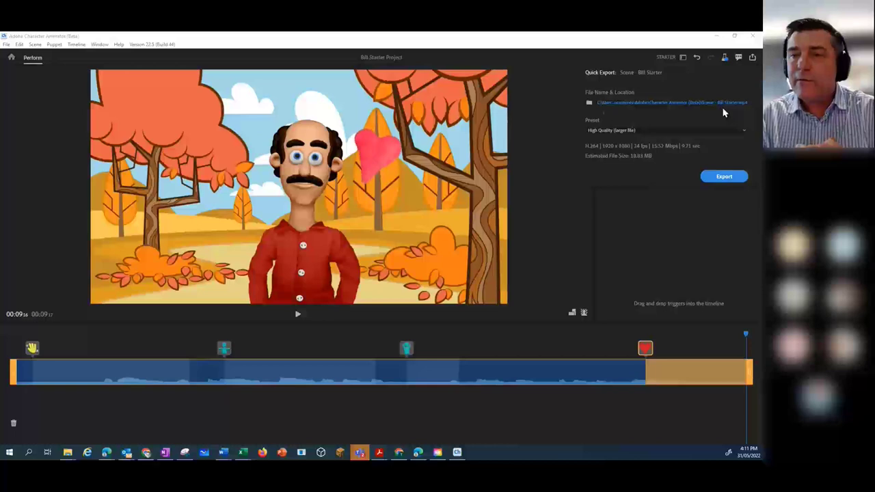
pyautogui.click(615, 103)
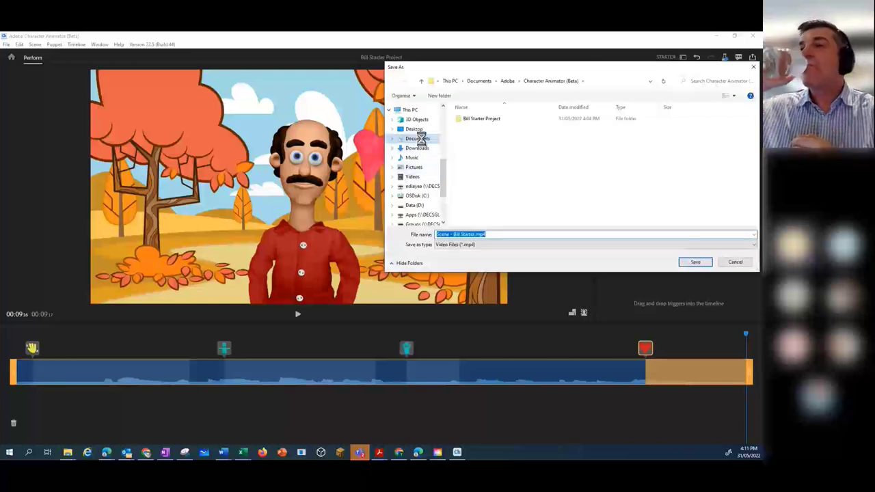
pyautogui.click(420, 139)
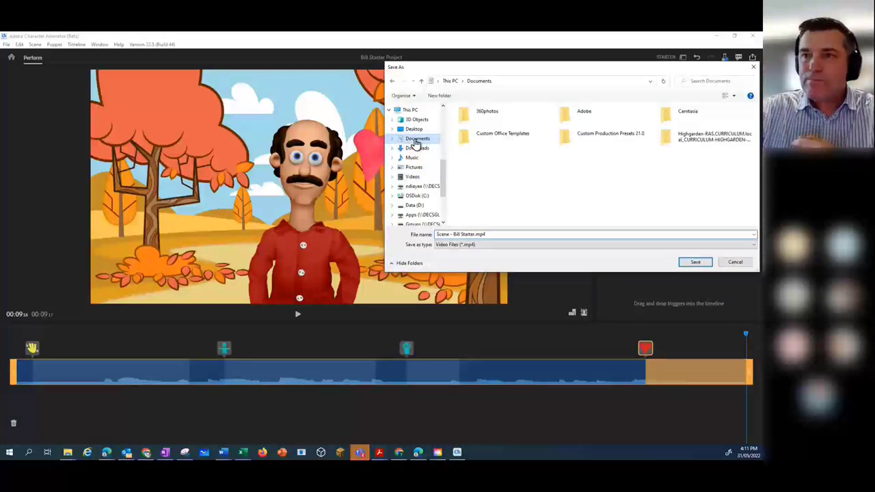
pyautogui.click(695, 262)
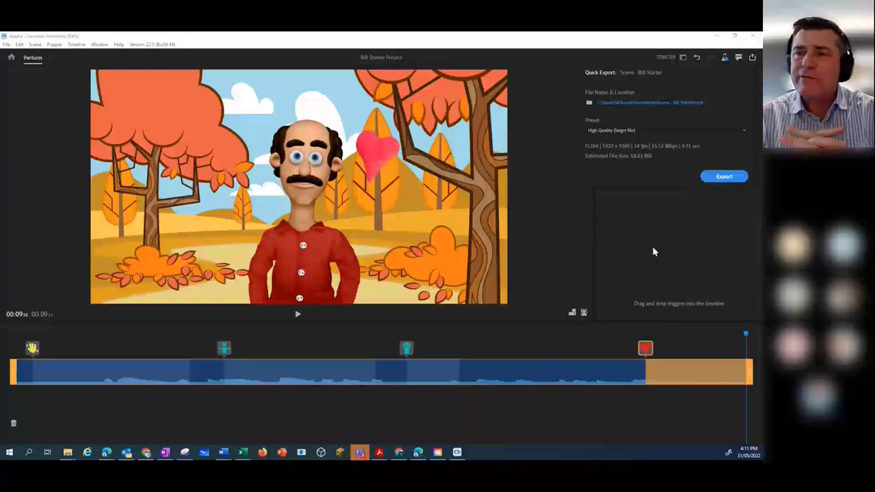
# Export the scene with the High Quality preset, and close the beta version of Character Animator.
pyautogui.click(737, 184)
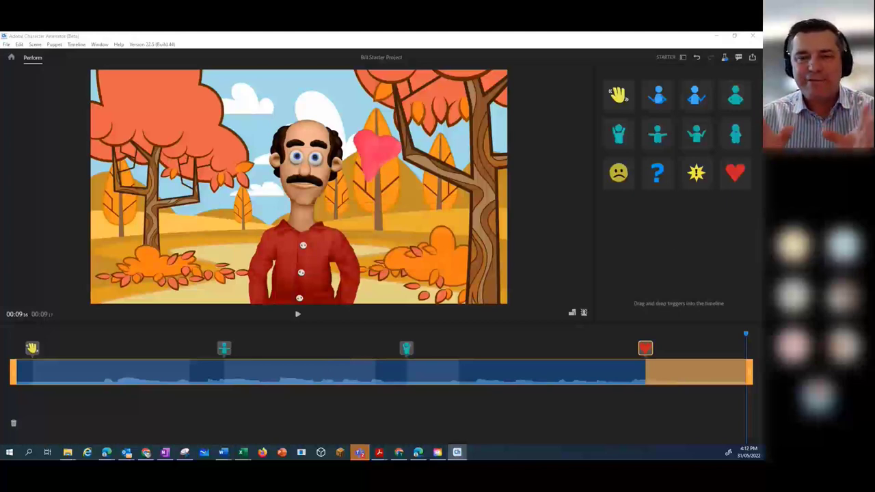
pyautogui.click(68, 452)
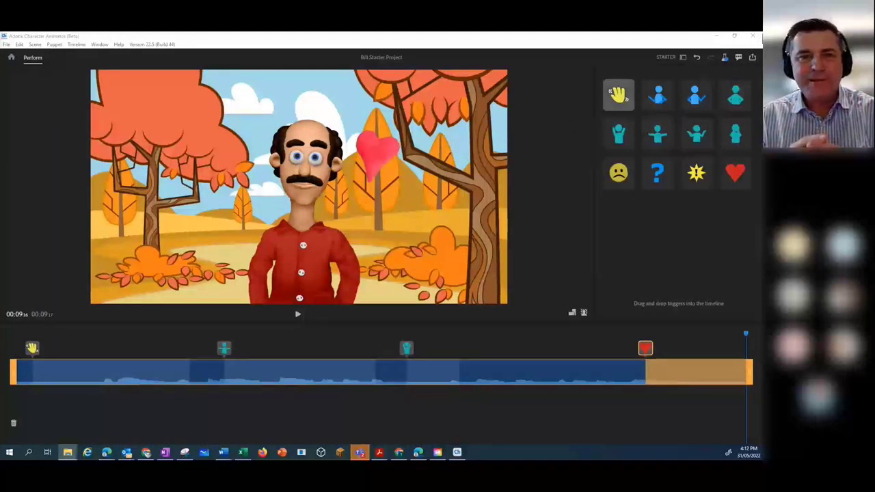
pyautogui.click(755, 37)
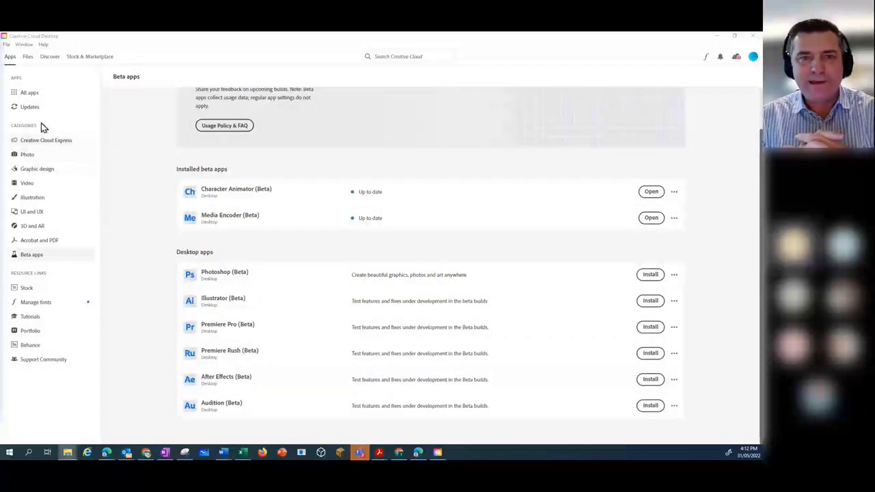
# Launch the full Character Animator from the list of all installed apps in Creative Cloud Desktop.
pyautogui.click(28, 95)
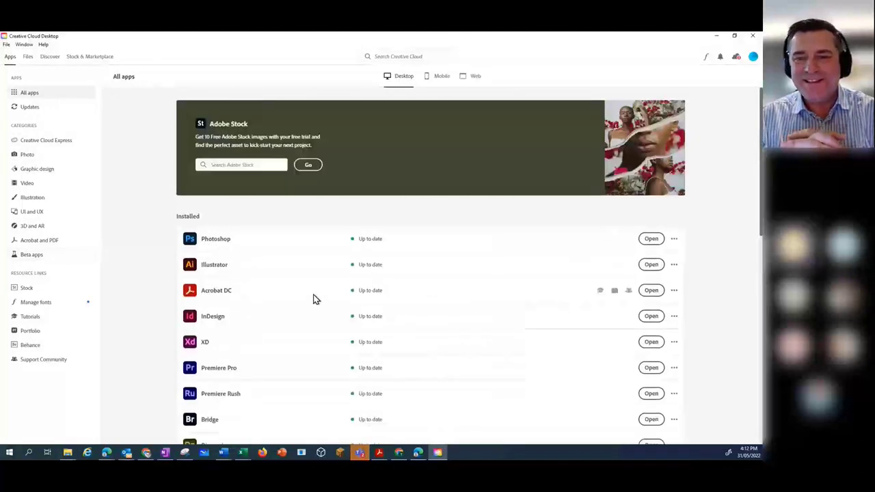
pyautogui.scroll(-5, 294, 311)
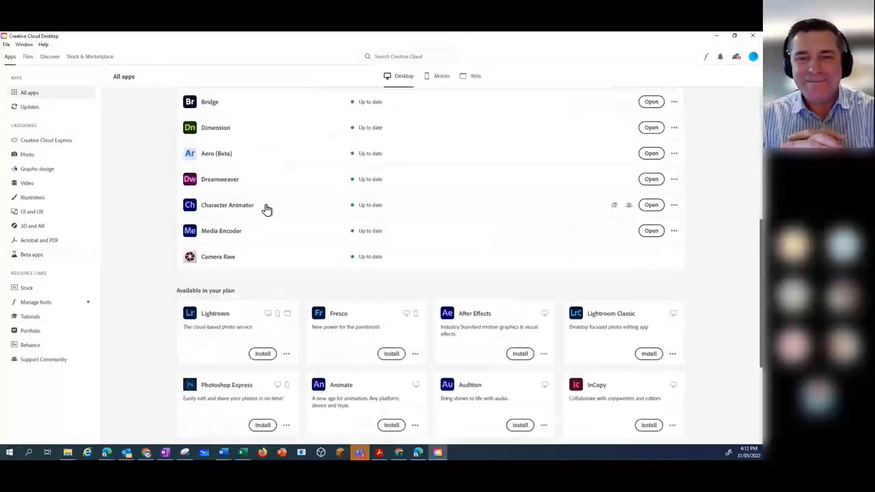
pyautogui.click(653, 205)
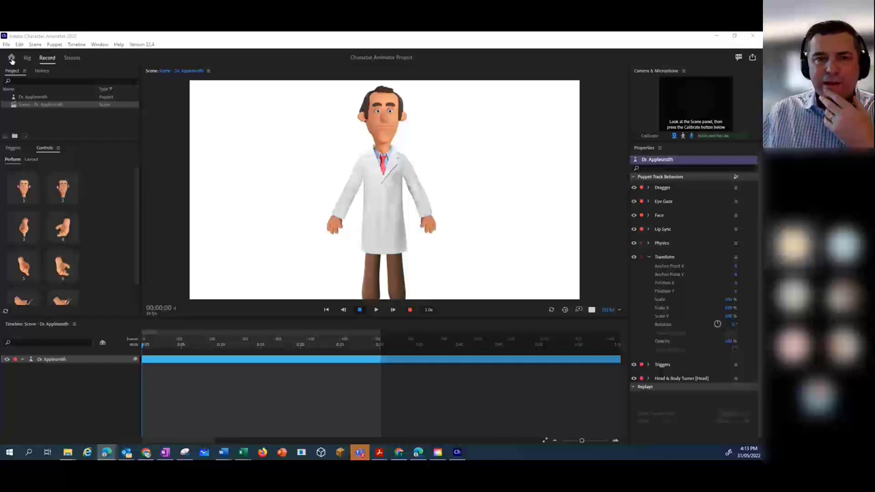
# Browse the example puppets on the home screen, and open Chloe (Photoshop) in a new scene.
pyautogui.click(12, 60)
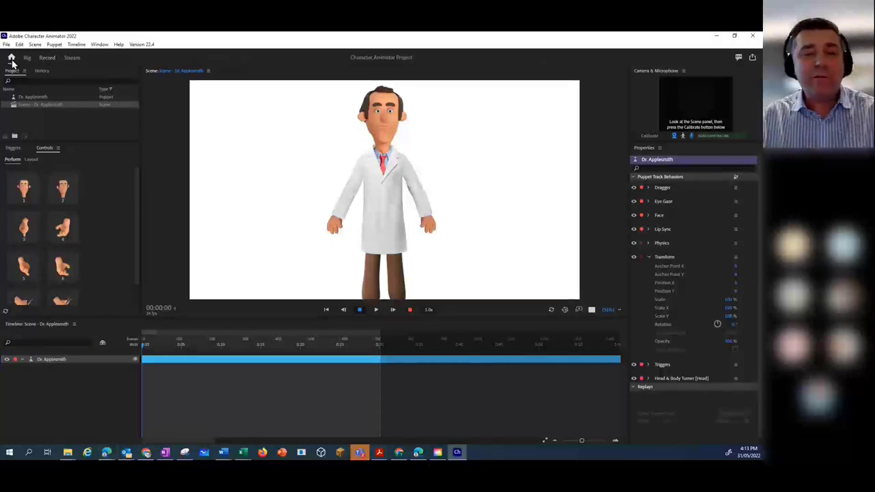
pyautogui.click(12, 59)
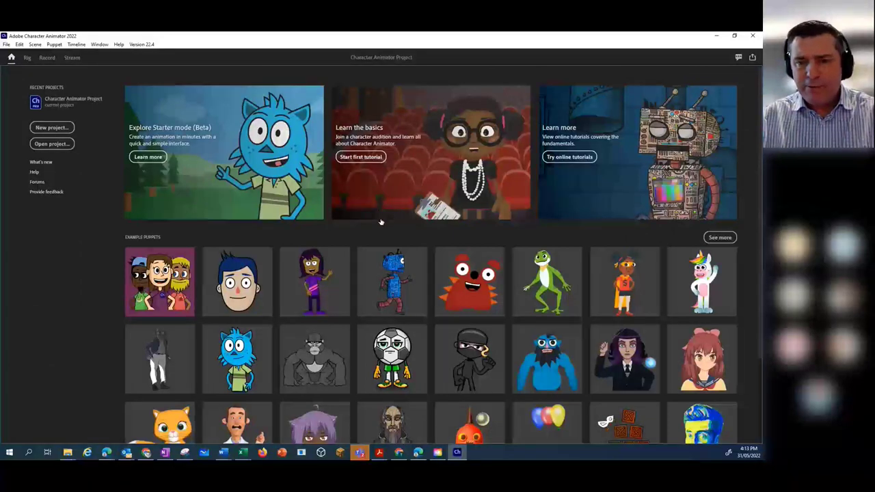
pyautogui.scroll(-3, 382, 223)
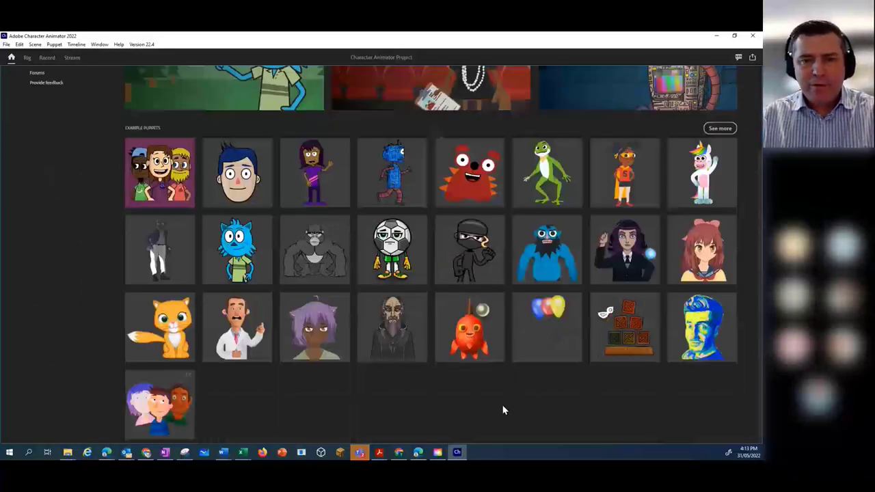
pyautogui.scroll(3, 473, 384)
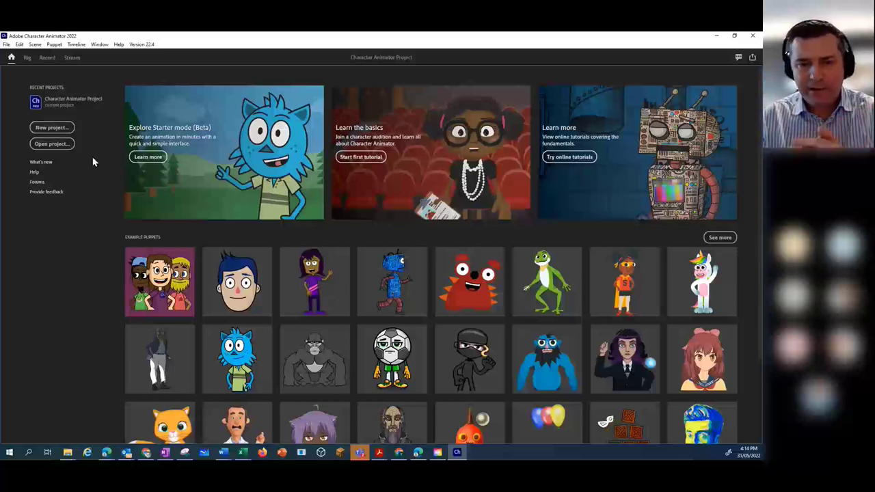
pyautogui.moveTo(316, 292)
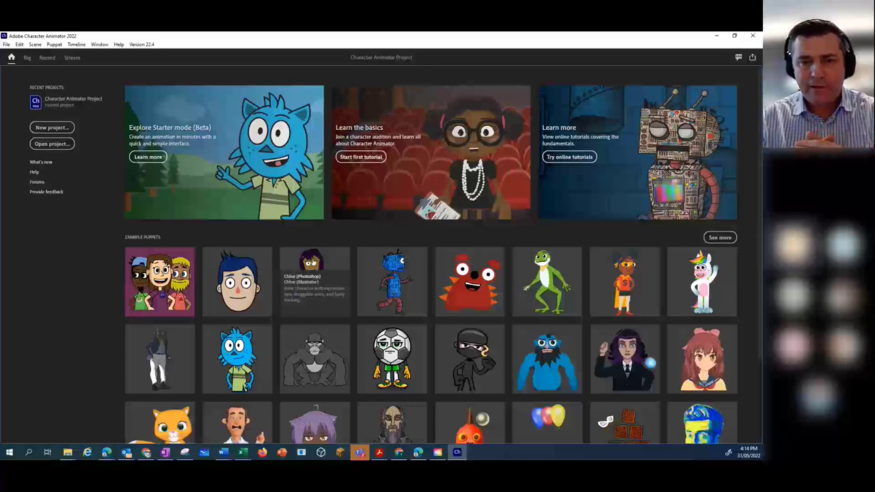
pyautogui.click(314, 267)
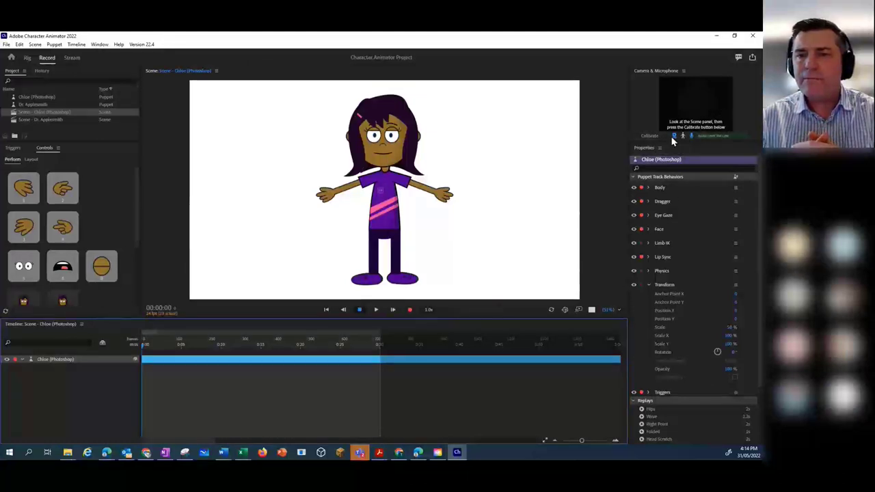
# Switch the puppet's camera input to the c922 Pro Stream Webcam.
pyautogui.click(683, 71)
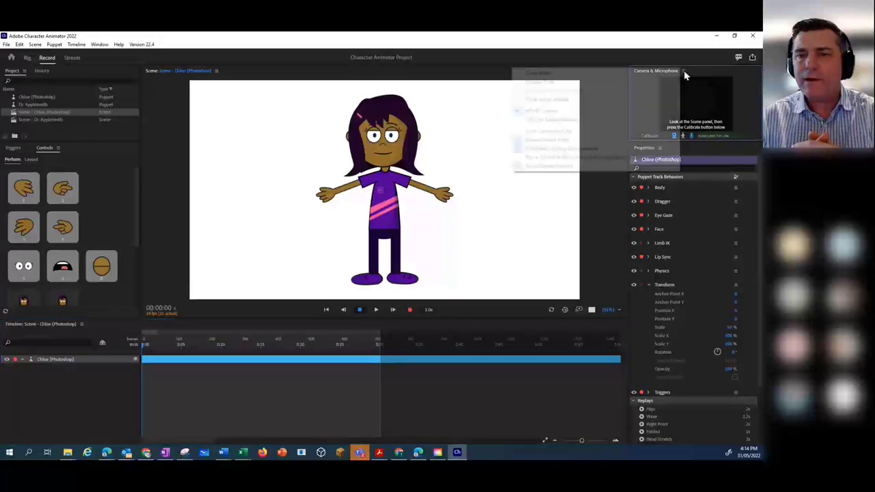
pyautogui.click(519, 121)
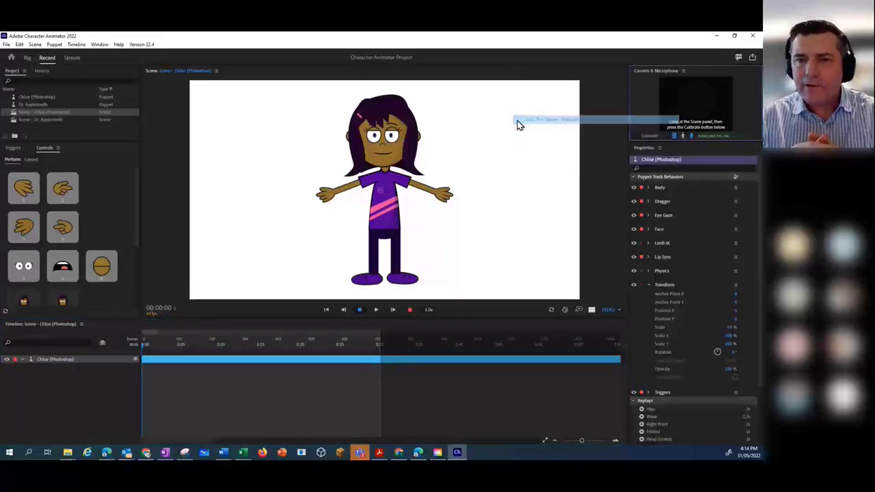
pyautogui.click(683, 71)
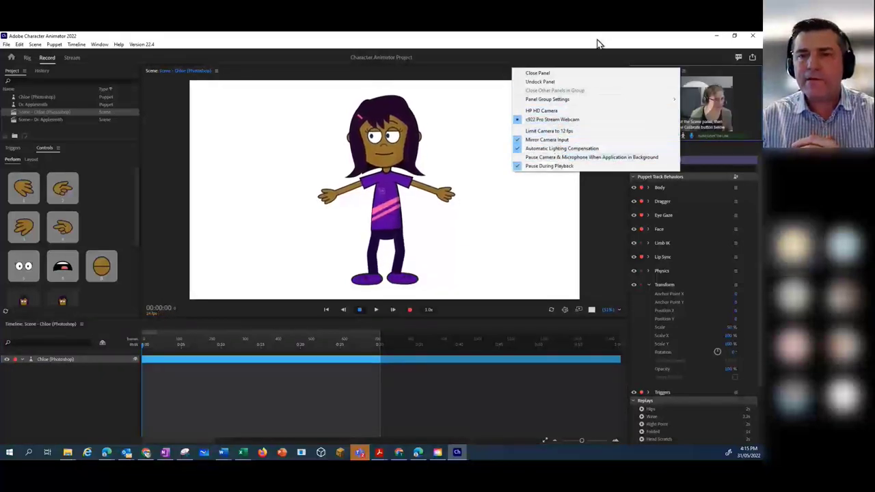
pyautogui.click(599, 67)
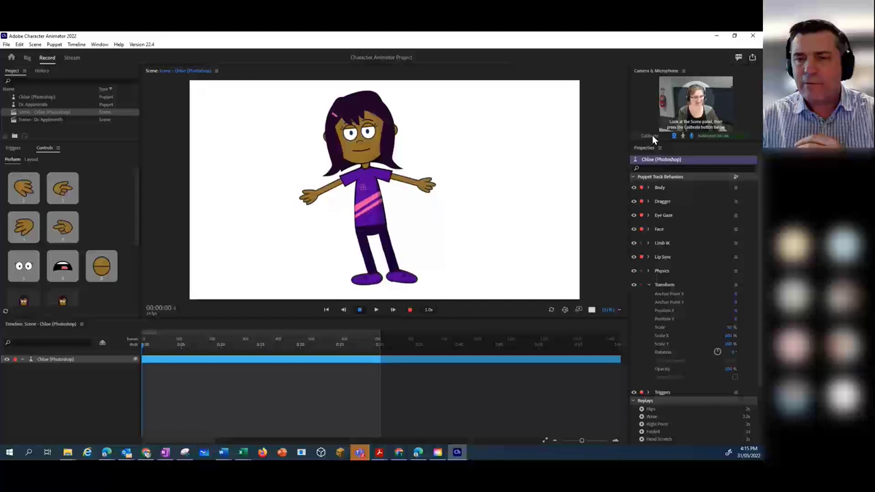
# Calibrate the performer's face, and inspect the face tracking in an enlarged camera view before restoring the layout.
pyautogui.click(653, 140)
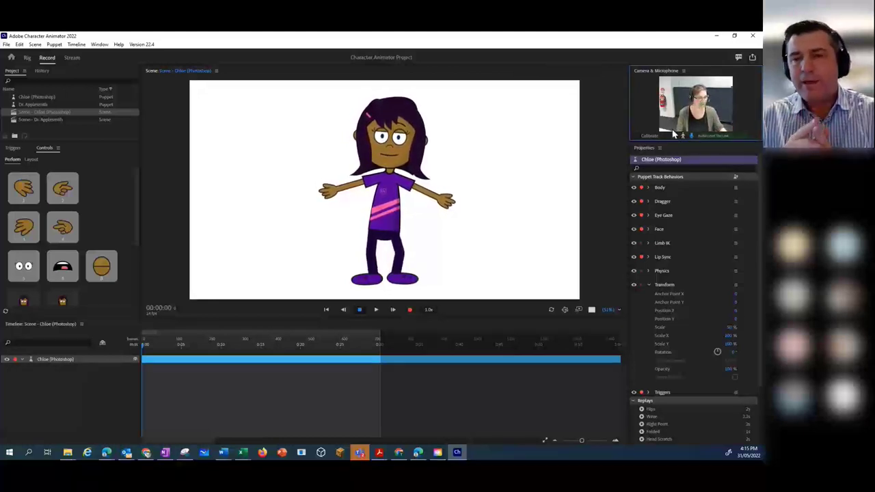
pyautogui.doubleClick(660, 73)
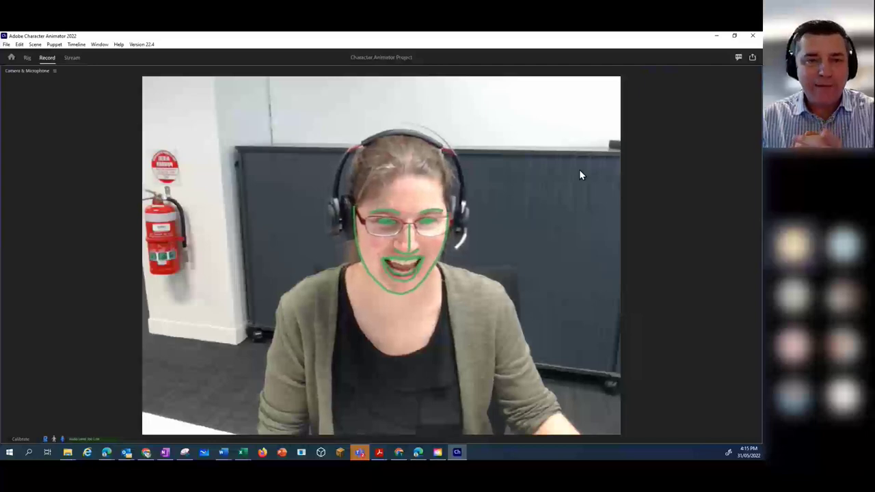
pyautogui.doubleClick(32, 70)
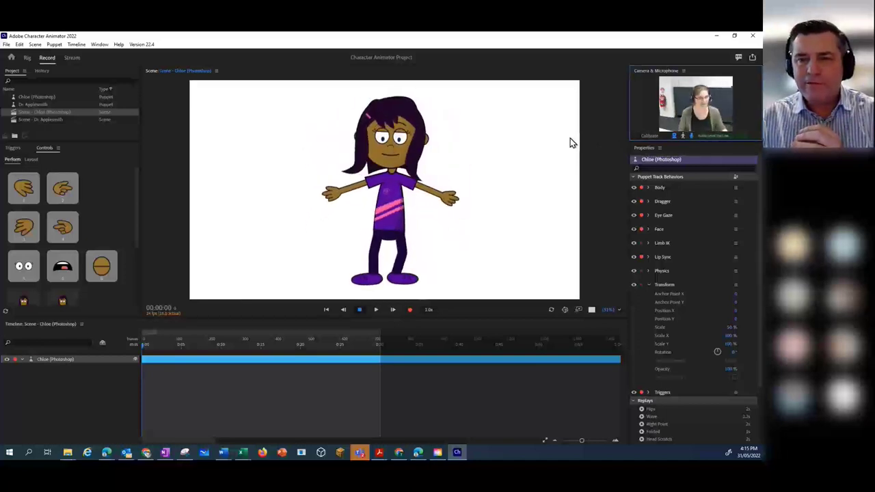
# Try posing Chloe live in the scene by moving her hands and feet.
pyautogui.click(448, 205)
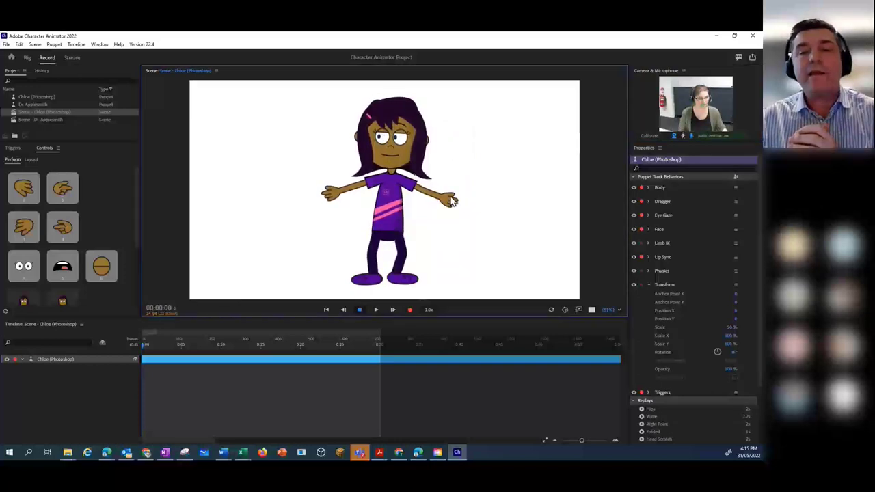
pyautogui.moveTo(452, 200)
pyautogui.mouseDown()
pyautogui.moveTo(465, 141)
pyautogui.moveTo(463, 191)
pyautogui.mouseUp()
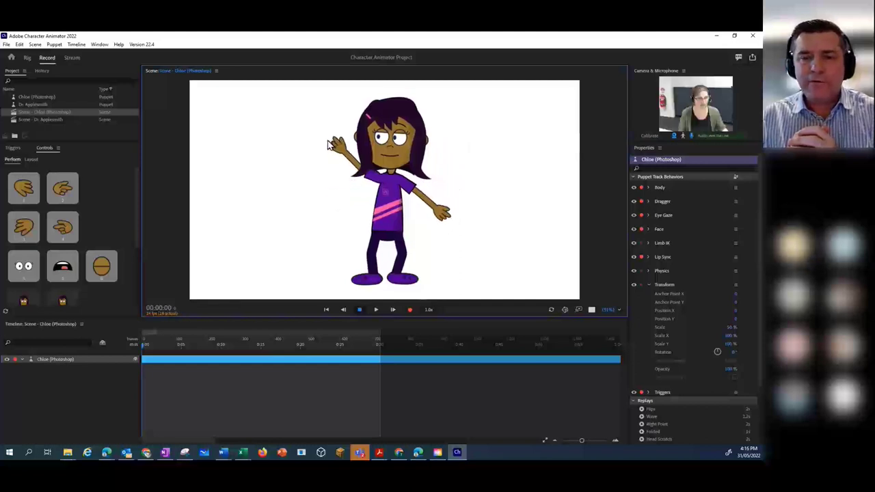
pyautogui.moveTo(328, 144); pyautogui.dragTo(317, 170)
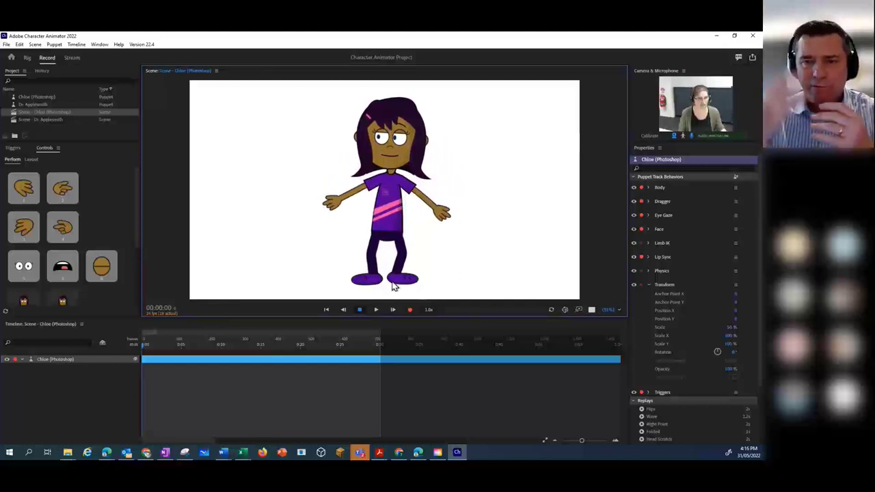
pyautogui.moveTo(410, 253); pyautogui.dragTo(359, 236)
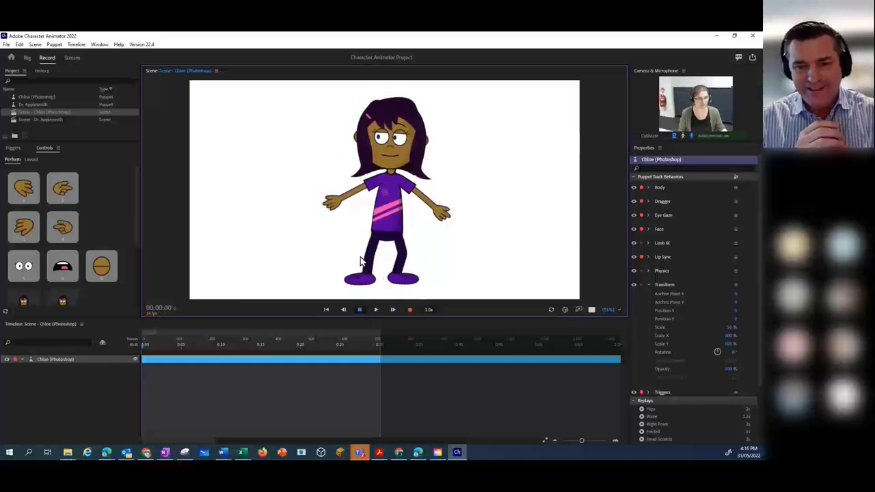
pyautogui.moveTo(417, 287)
pyautogui.mouseDown()
pyautogui.moveTo(507, 271)
pyautogui.moveTo(426, 280)
pyautogui.mouseUp()
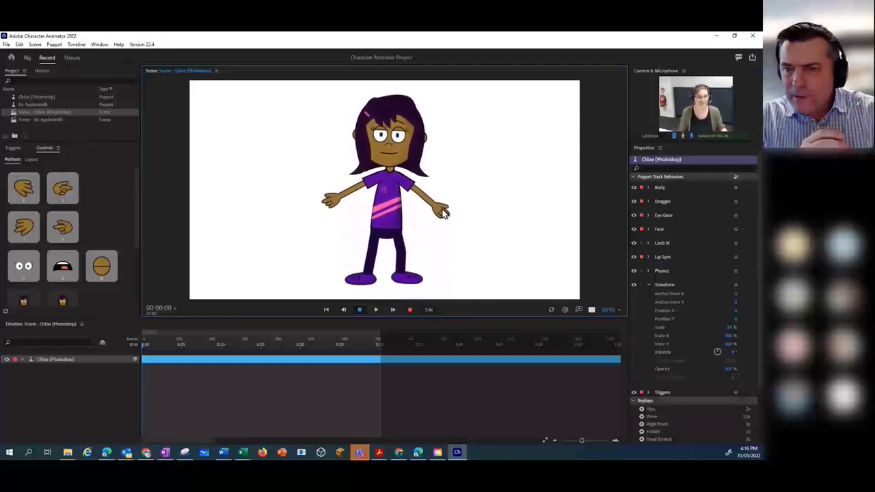
# Try to start a recording, and choose another microphone as the default input in the Audio Hardware preferences.
pyautogui.click(411, 310)
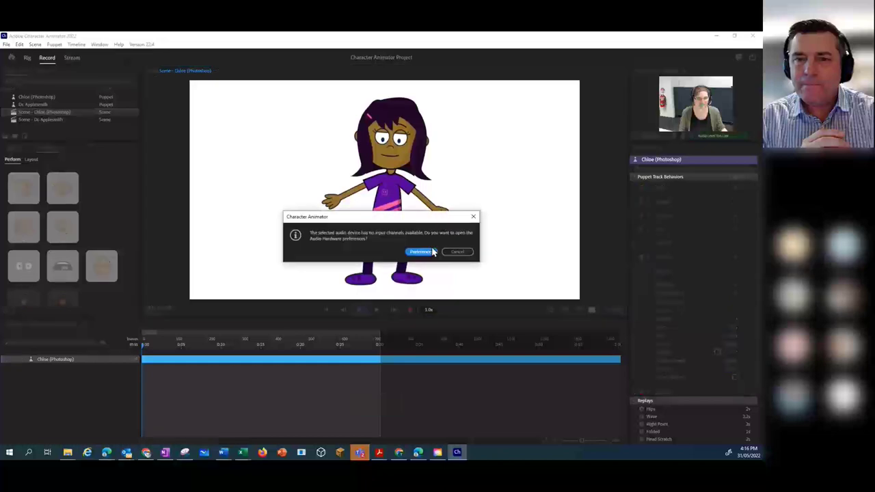
pyautogui.click(420, 252)
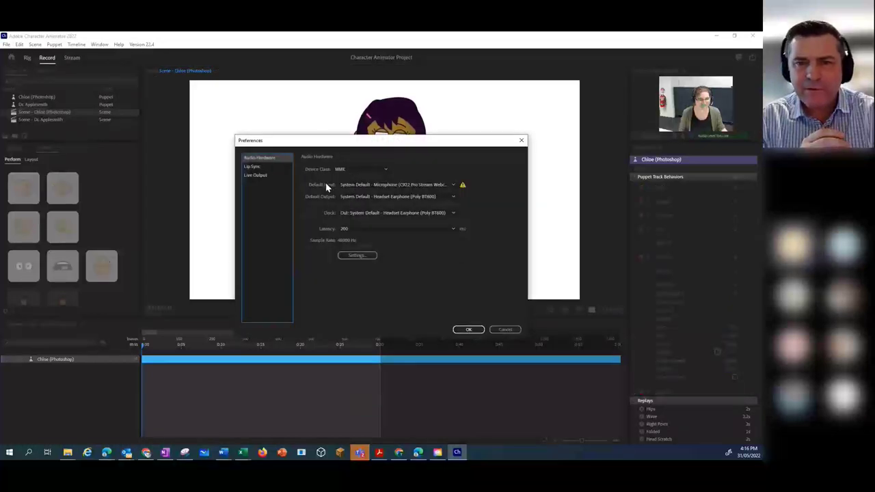
pyautogui.click(452, 184)
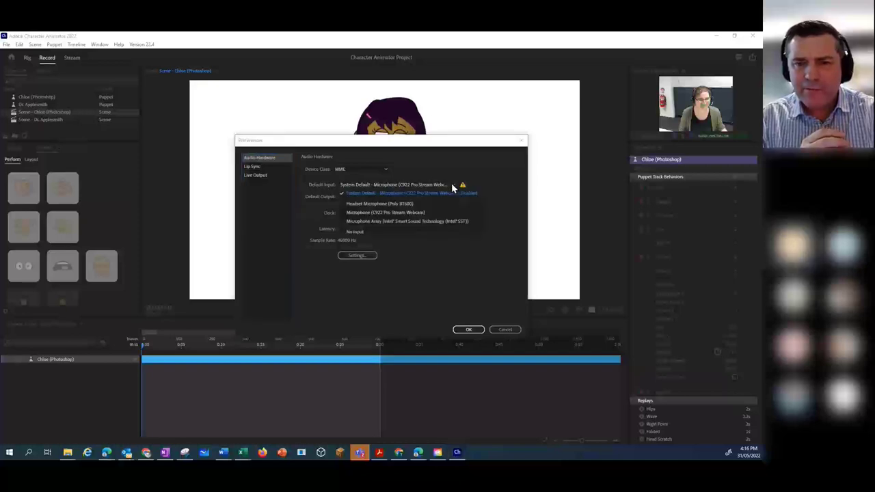
pyautogui.click(360, 204)
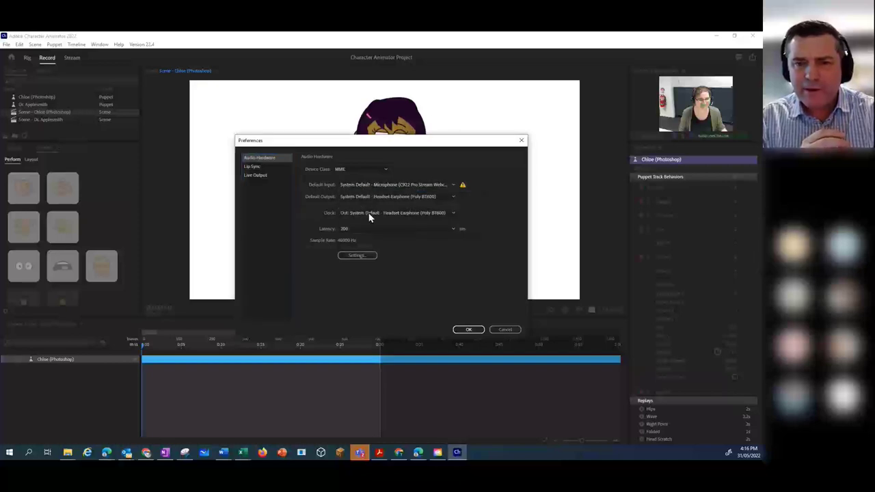
pyautogui.click(469, 330)
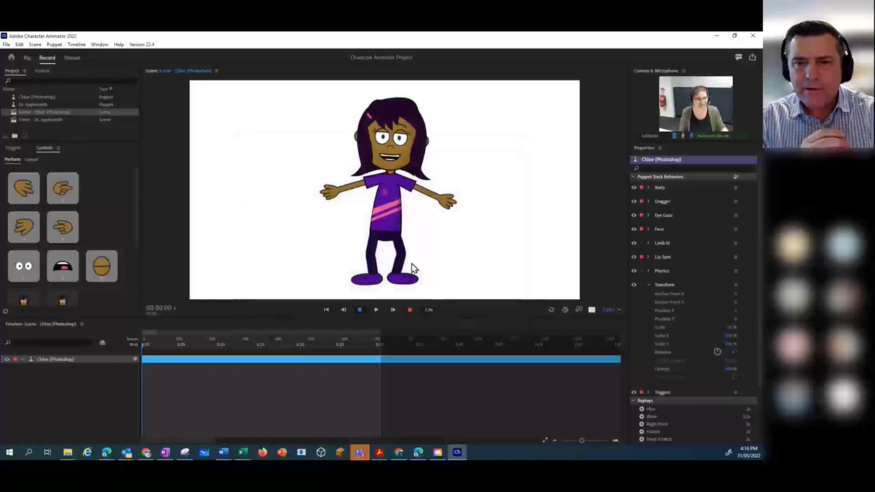
# Record a take of about 8 seconds with Chloe's face, voice and a left hand movement.
pyautogui.click(410, 311)
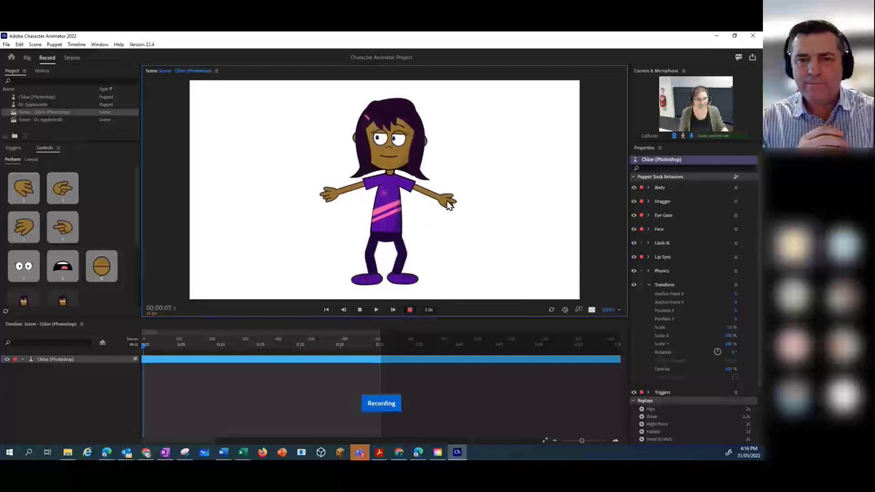
pyautogui.moveTo(448, 203)
pyautogui.mouseDown()
pyautogui.moveTo(456, 175)
pyautogui.moveTo(421, 164)
pyautogui.moveTo(486, 155)
pyautogui.moveTo(497, 162)
pyautogui.moveTo(424, 159)
pyautogui.moveTo(481, 155)
pyautogui.moveTo(492, 177)
pyautogui.moveTo(449, 158)
pyautogui.moveTo(439, 171)
pyautogui.moveTo(457, 173)
pyautogui.moveTo(456, 194)
pyautogui.moveTo(438, 171)
pyautogui.moveTo(455, 198)
pyautogui.mouseUp()
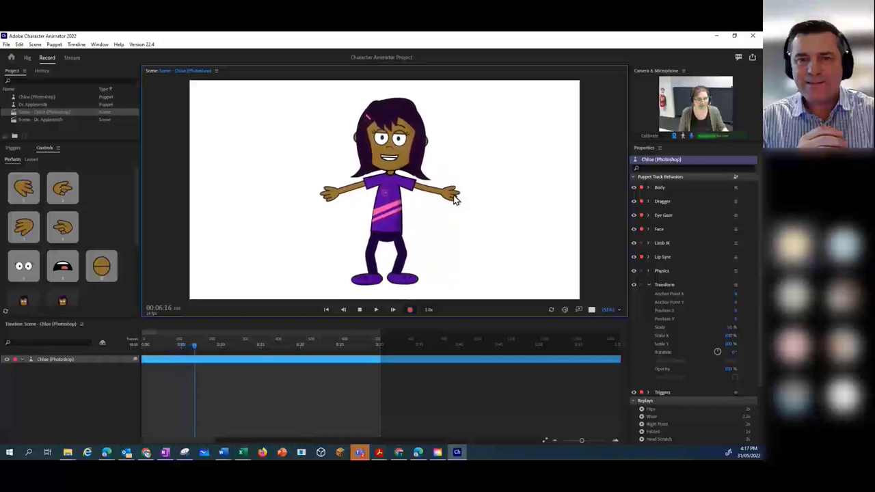
pyautogui.click(410, 311)
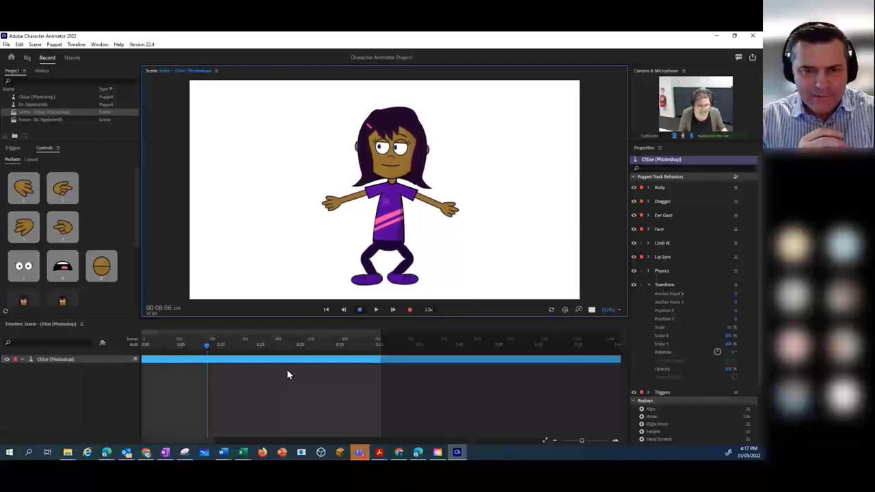
# Return the playhead to the start of the recorded take in the timeline.
pyautogui.press('space')
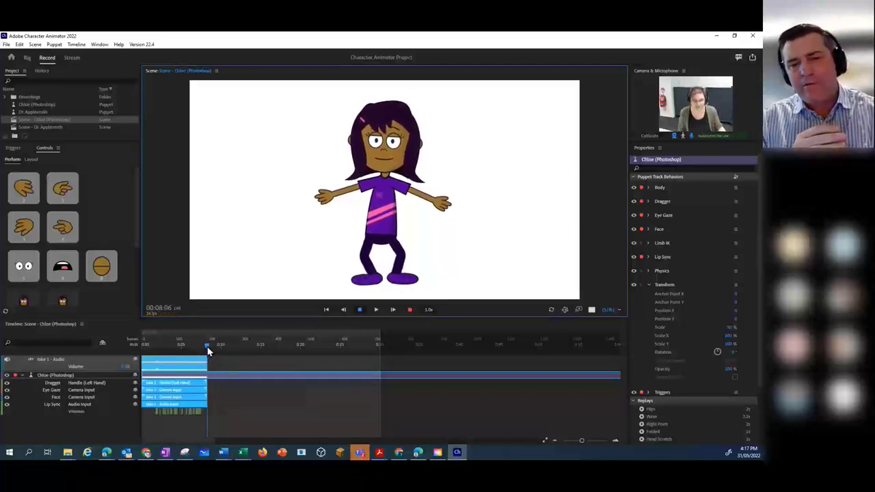
pyautogui.moveTo(209, 351); pyautogui.dragTo(151, 357)
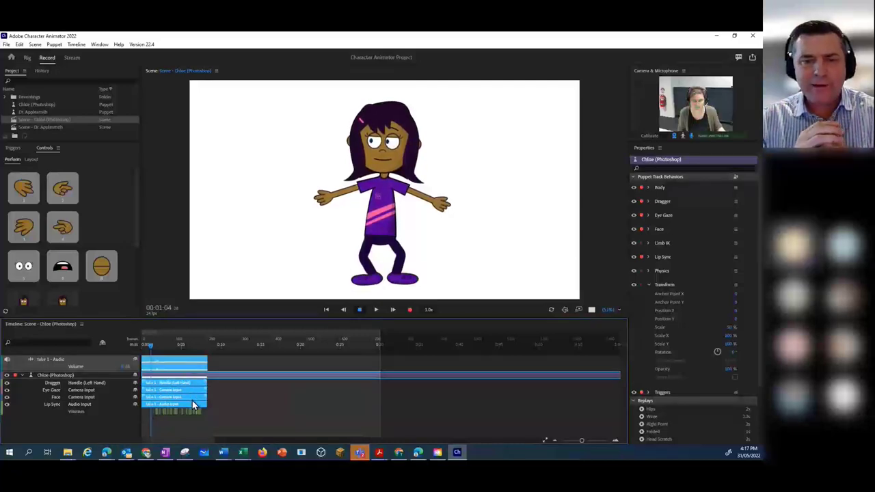
pyautogui.moveTo(151, 347); pyautogui.dragTo(142, 348)
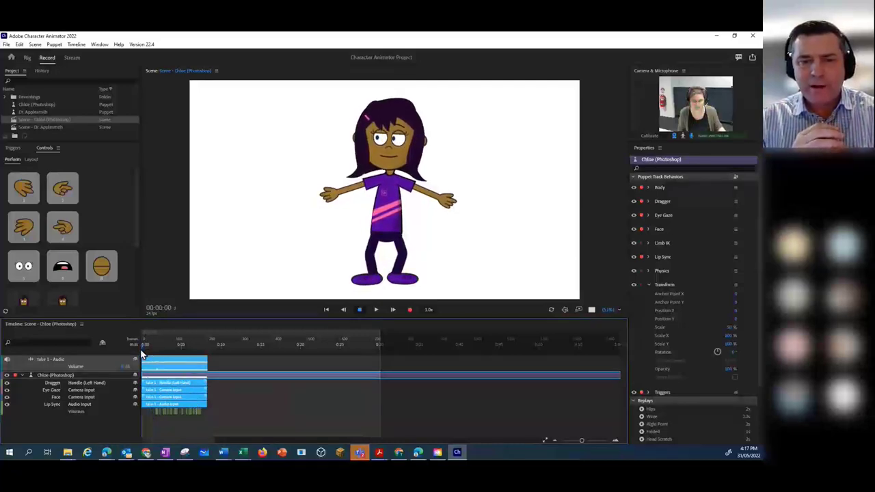
# Play back Chloe's first recorded take and return the playhead to the start of the timeline.
pyautogui.click(377, 311)
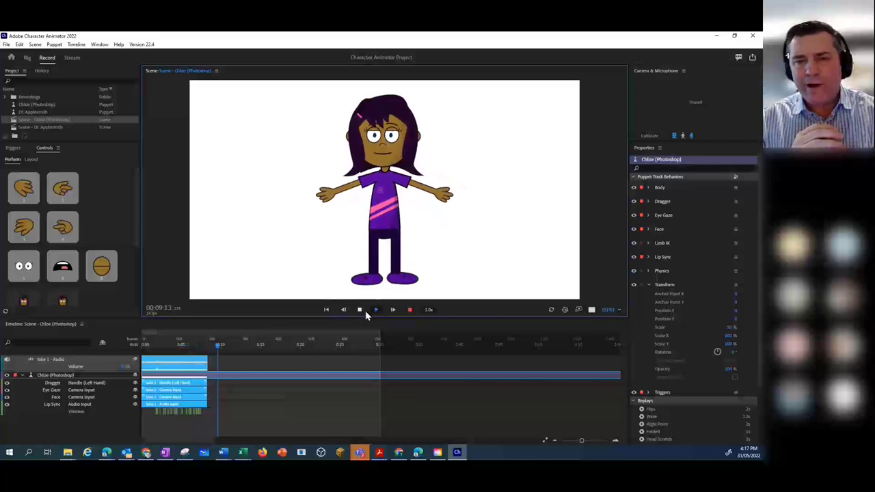
pyautogui.click(362, 311)
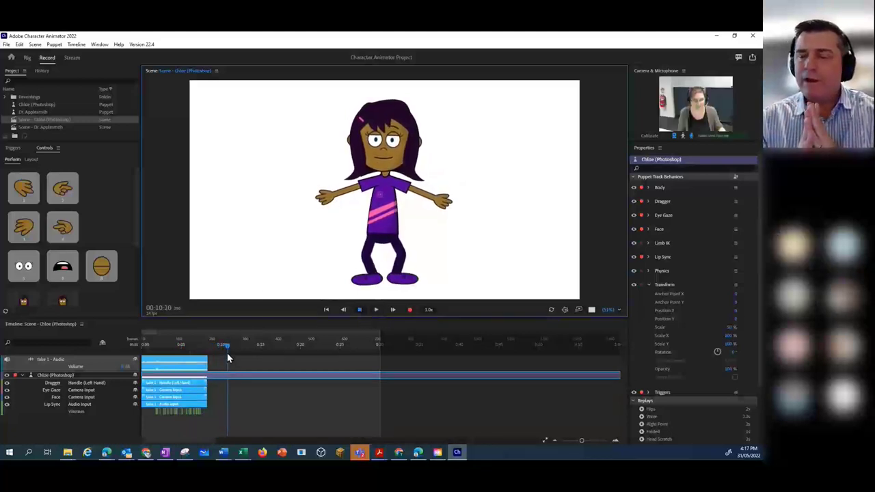
pyautogui.moveTo(209, 352); pyautogui.dragTo(195, 354)
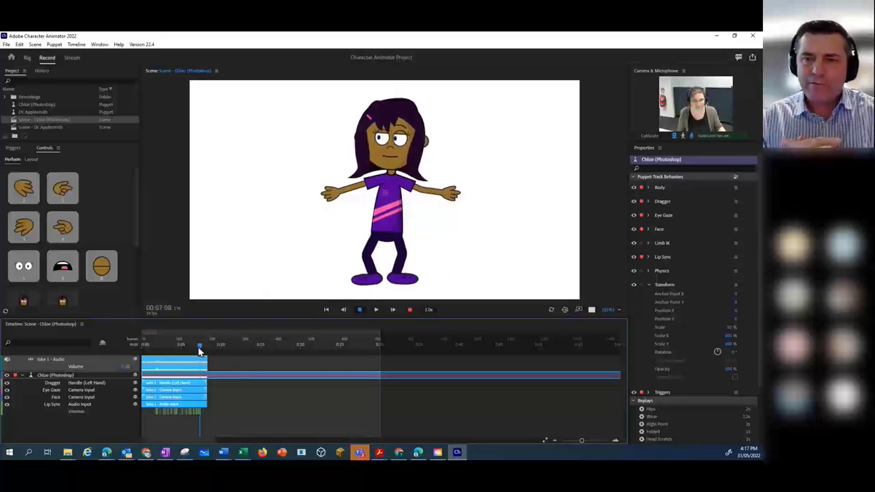
pyautogui.click(141, 358)
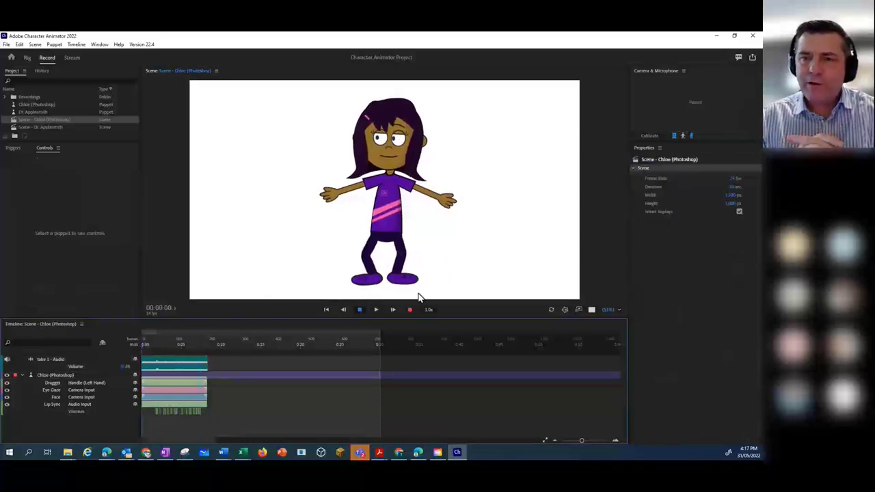
# Turn off the camera and microphone inputs and record a take of about 10 seconds moving Chloe's right hand.
pyautogui.click(692, 140)
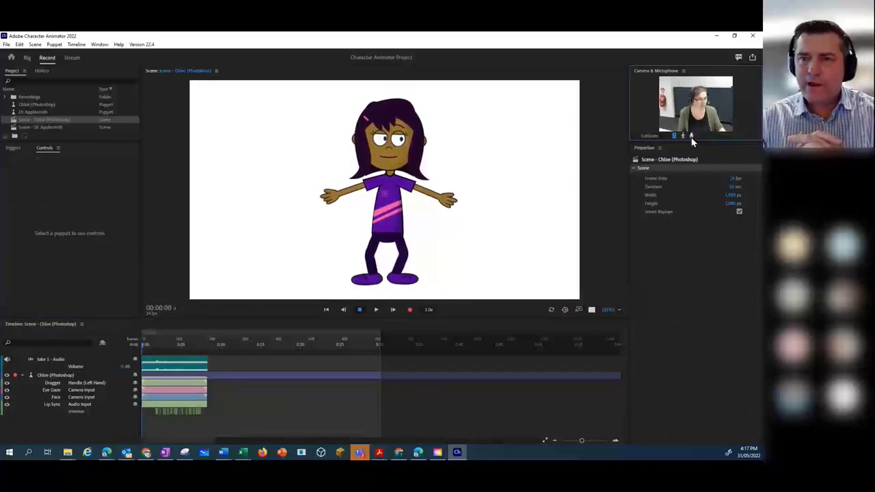
pyautogui.click(675, 136)
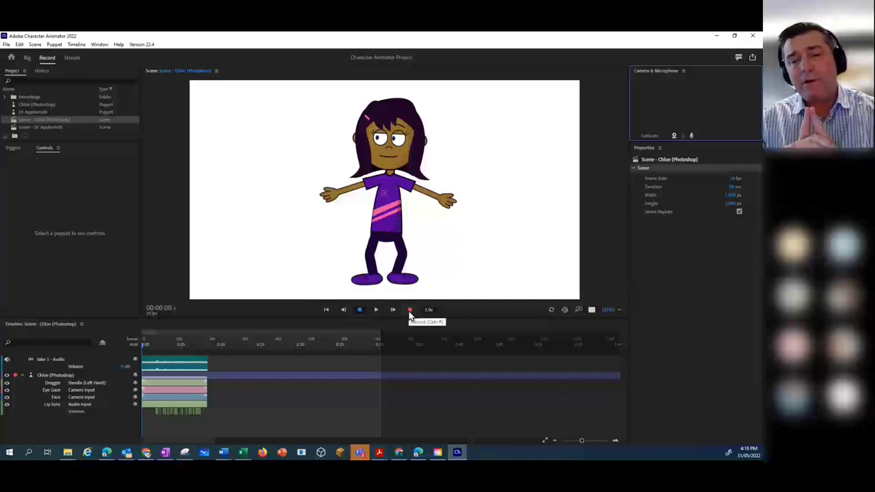
pyautogui.moveTo(332, 197); pyautogui.dragTo(359, 229)
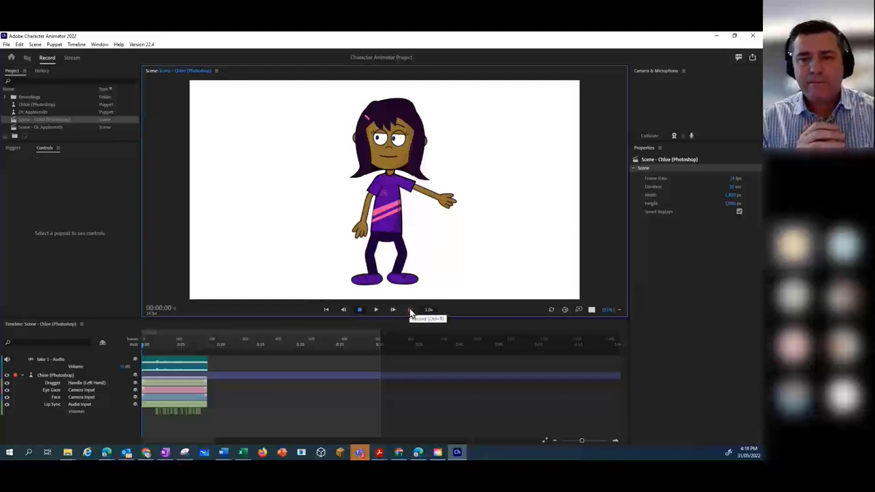
pyautogui.click(410, 310)
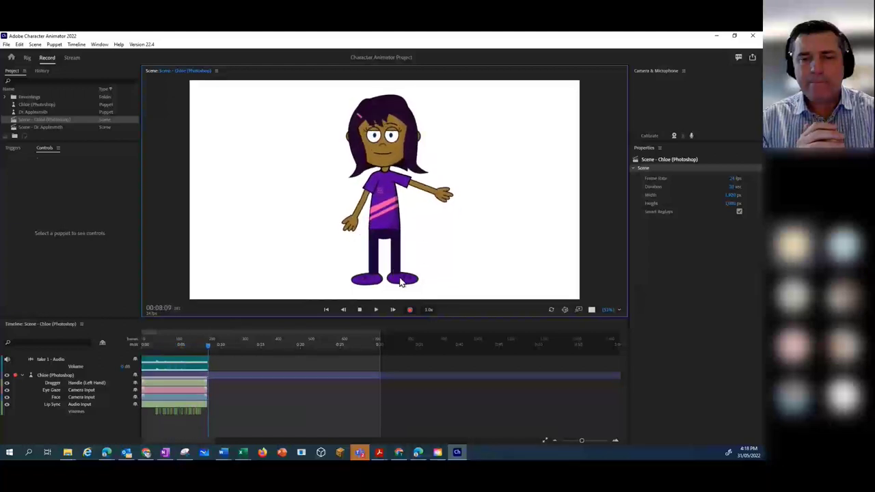
pyautogui.click(361, 311)
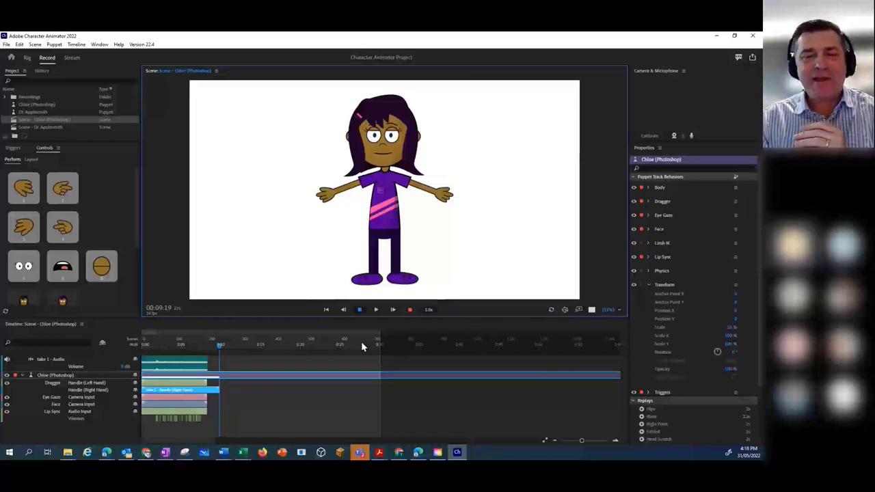
# Play the scene from the start to review the right hand movement combined with the first take.
pyautogui.moveTo(219, 348); pyautogui.dragTo(133, 362)
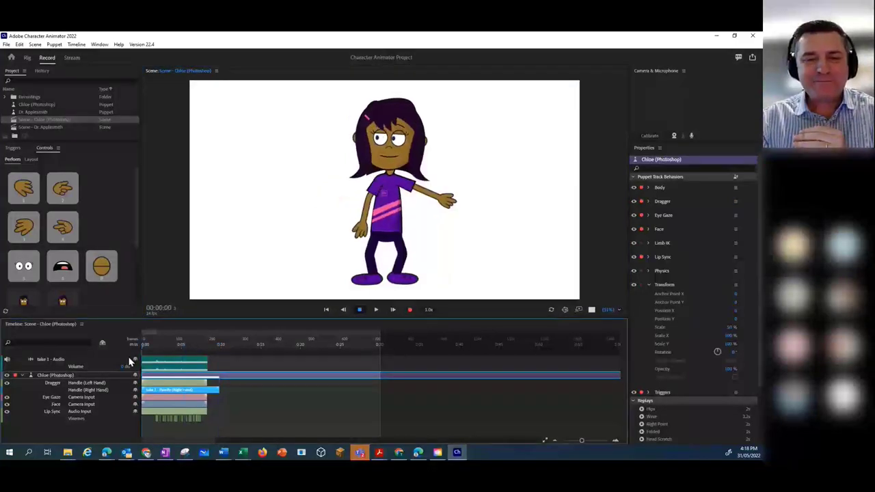
pyautogui.click(376, 312)
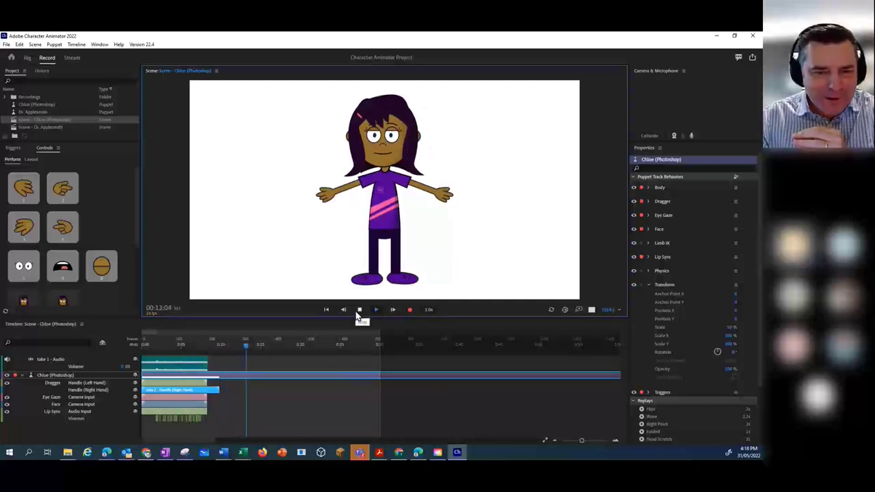
pyautogui.click(359, 311)
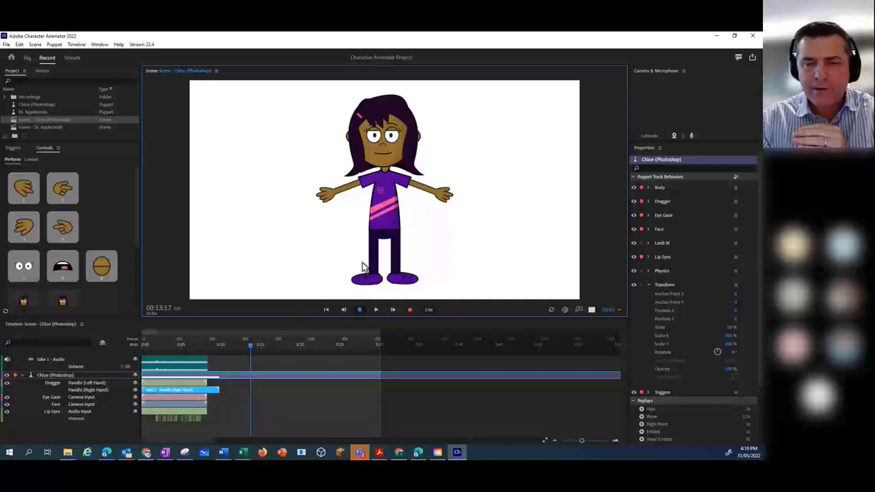
# Look through Chloe's triggers and performance controls, and try out the Blink control.
pyautogui.click(25, 274)
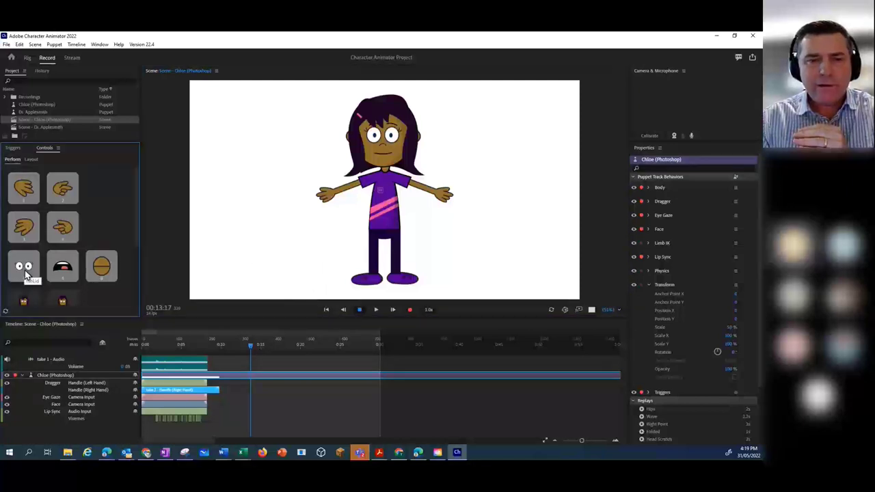
pyautogui.click(14, 149)
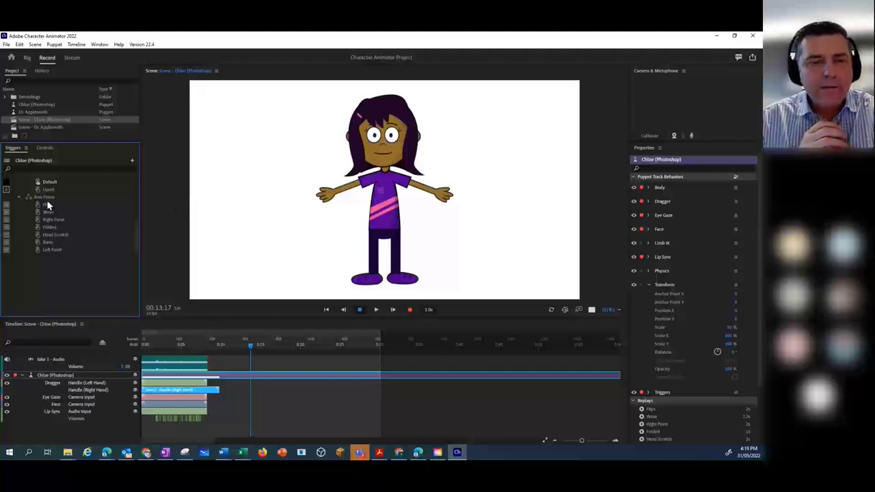
pyautogui.click(44, 149)
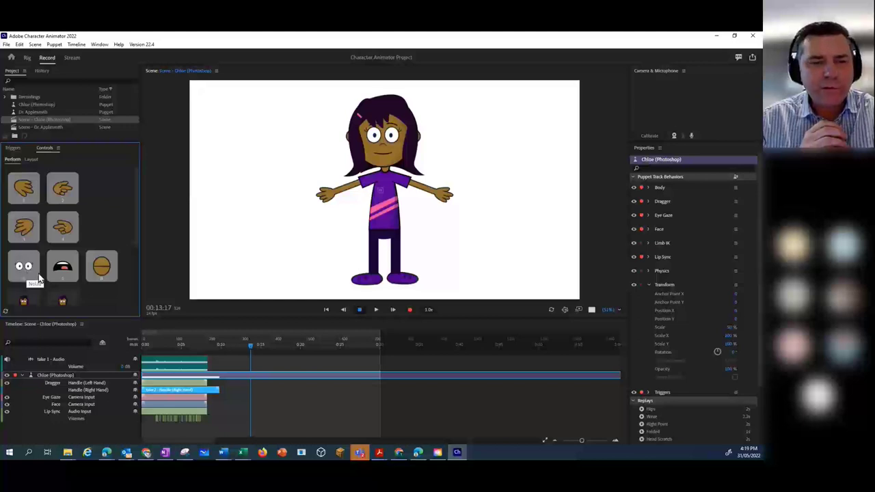
pyautogui.scroll(-3, 95, 288)
pyautogui.scroll(3, 96, 291)
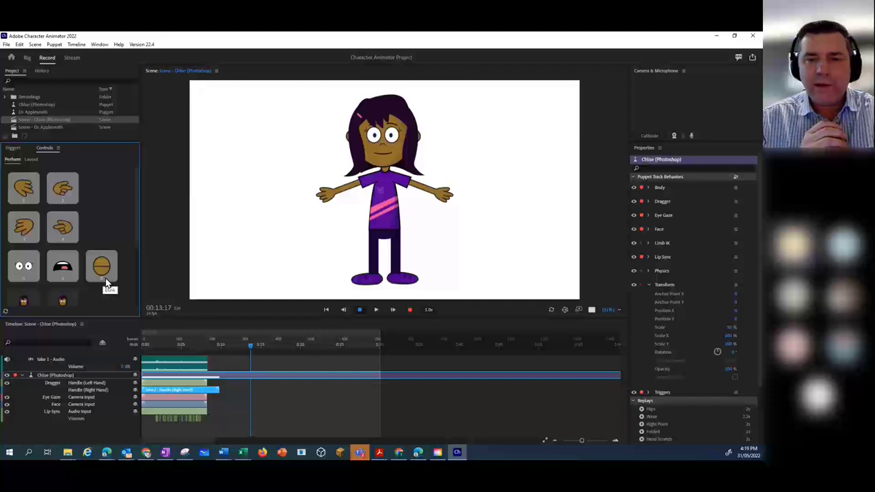
pyautogui.click(106, 277)
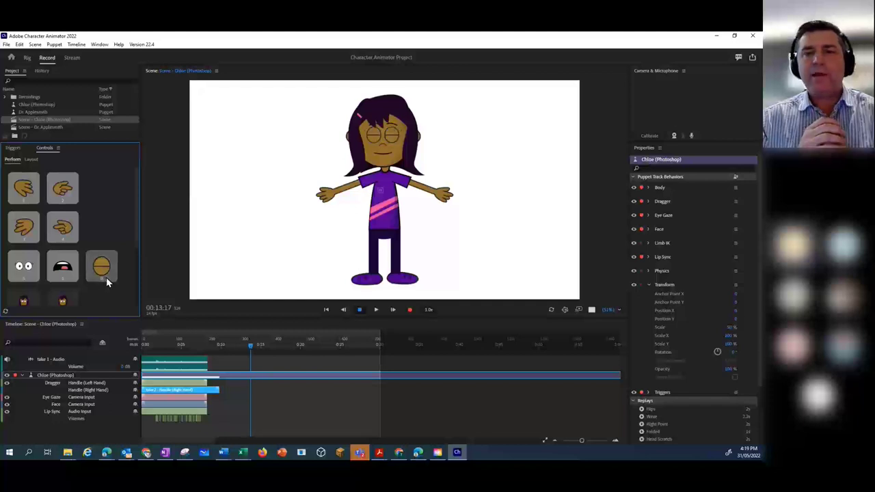
# Record a Blink trigger take of about 8 seconds from the start of Chloe's timeline.
pyautogui.moveTo(251, 350); pyautogui.dragTo(133, 352)
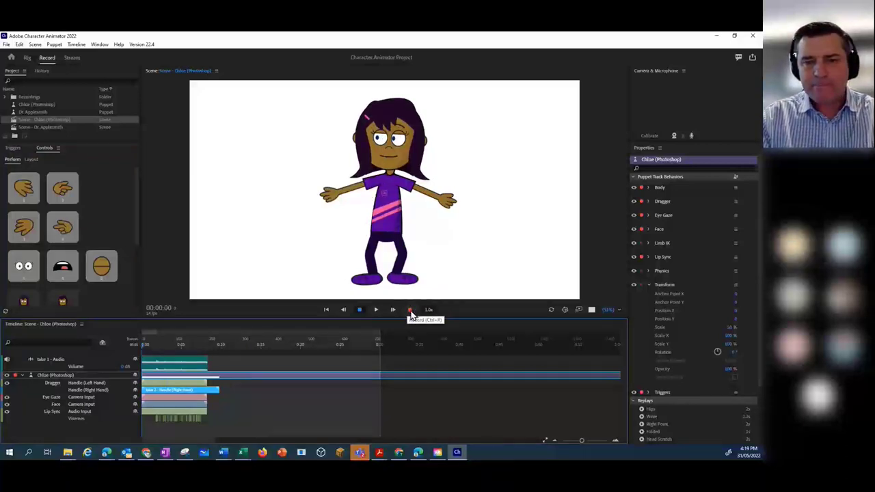
pyautogui.click(410, 311)
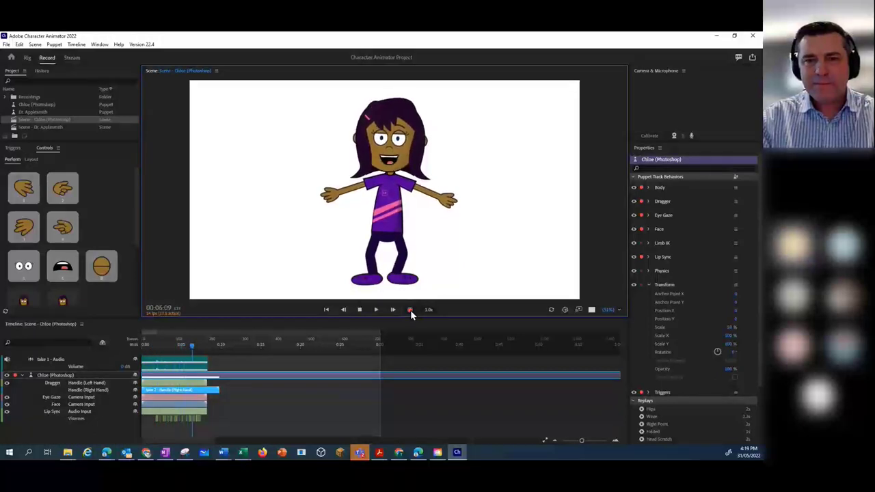
pyautogui.click(411, 309)
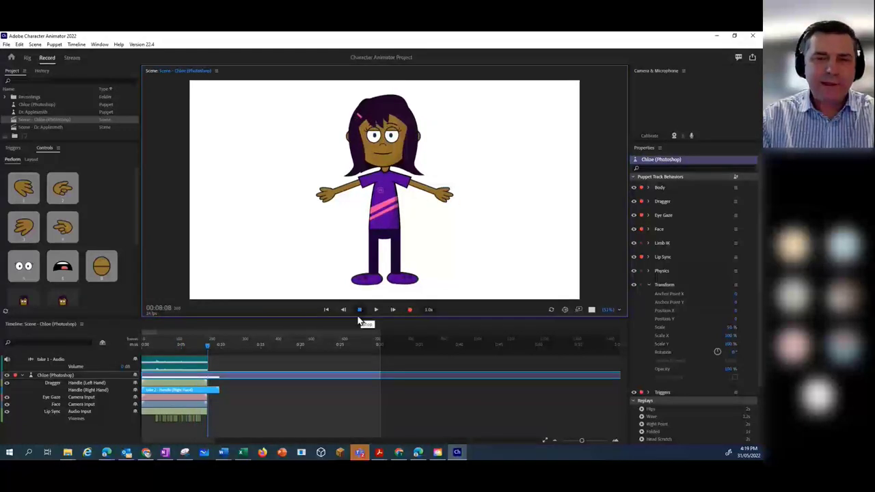
# Play the scene from the start to review the blinks, and return the playhead to the beginning.
pyautogui.moveTo(207, 347); pyautogui.dragTo(144, 345)
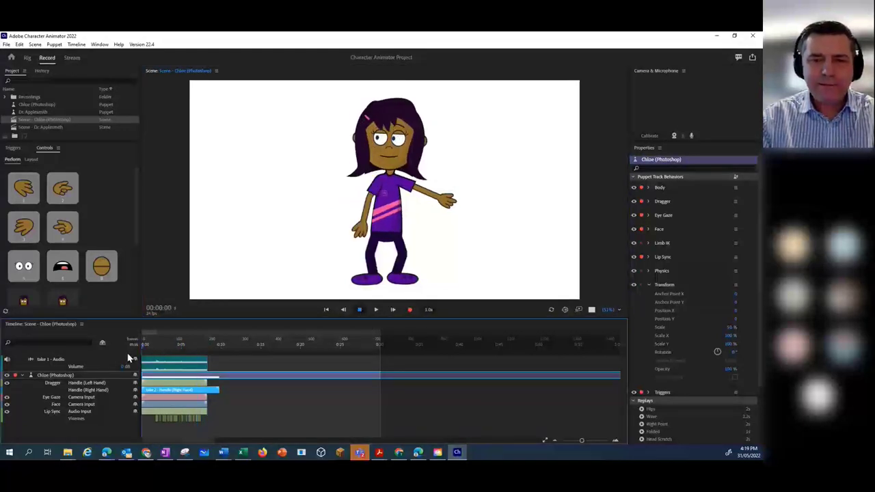
pyautogui.click(377, 310)
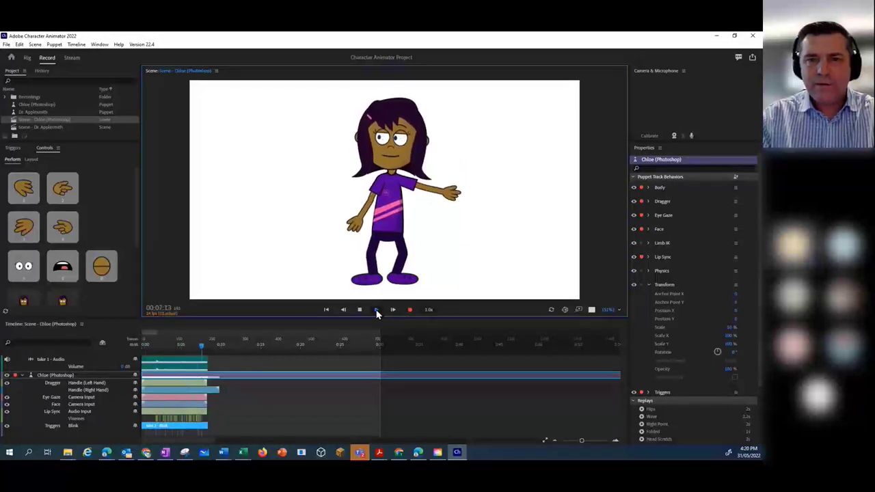
pyautogui.click(361, 311)
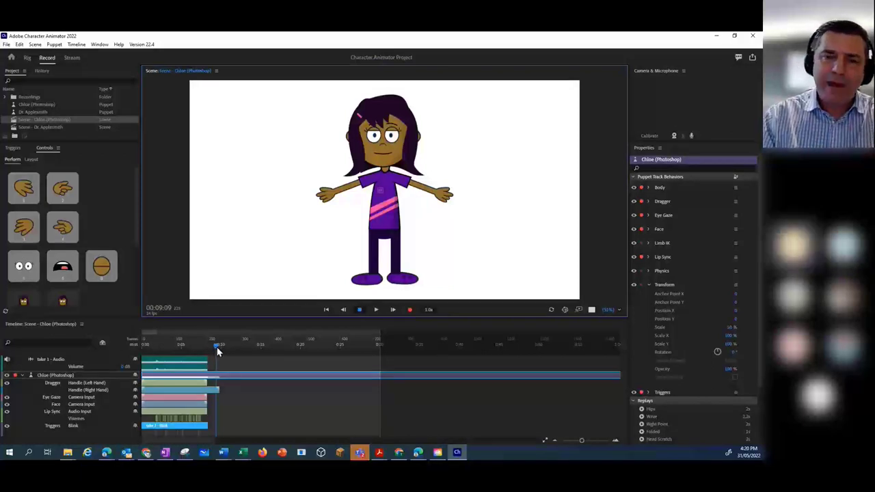
pyautogui.moveTo(220, 347); pyautogui.dragTo(131, 354)
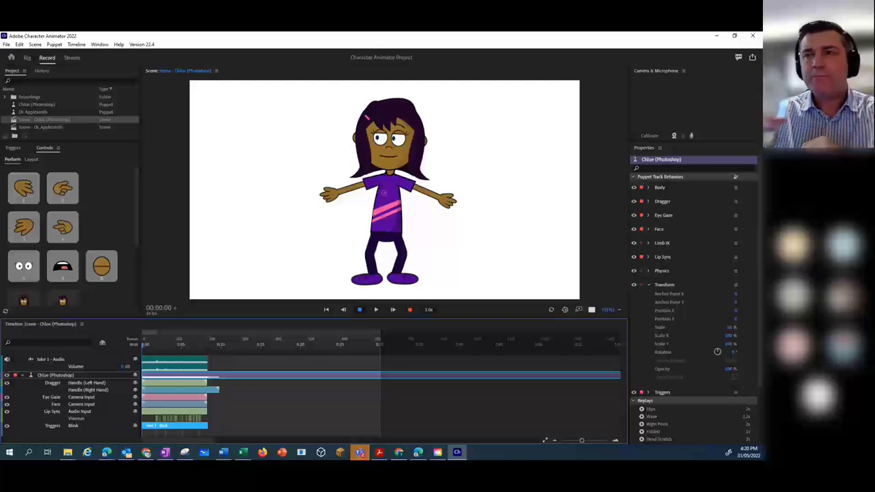
# Switch to the Chrome browser and open stock.adobe.com in a new tab.
pyautogui.hotkey('alt', 'Tab')
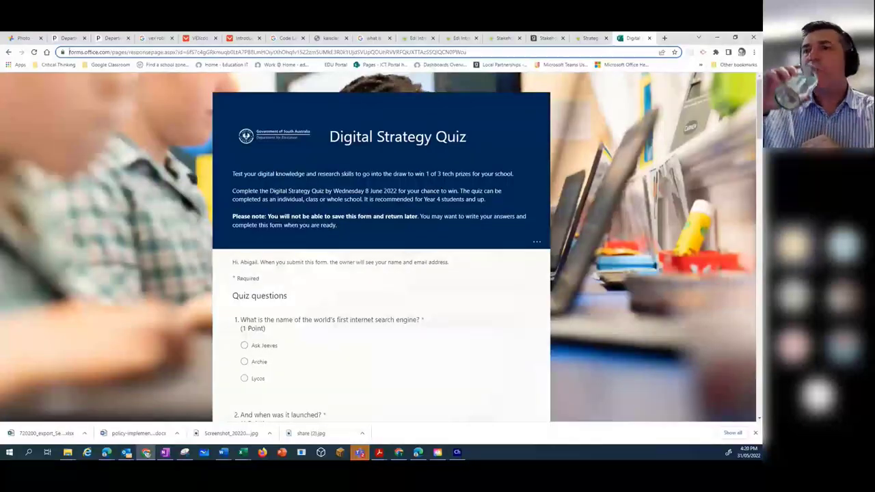
pyautogui.click(664, 39)
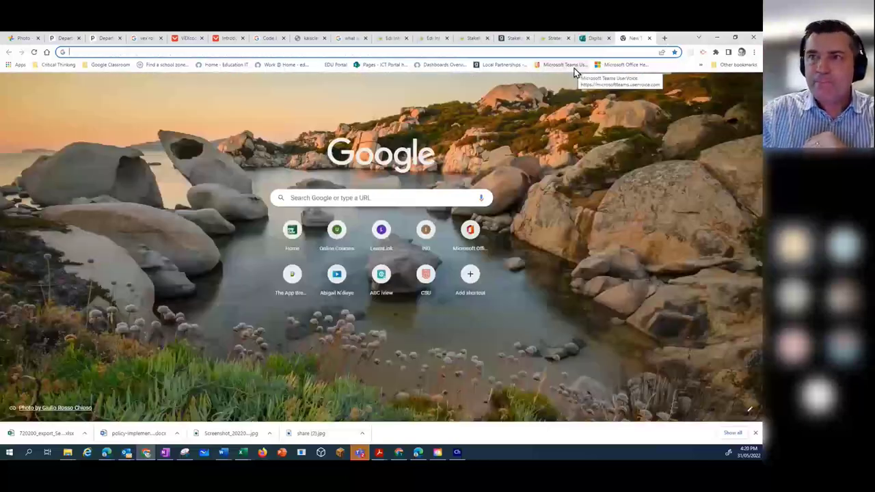
pyautogui.write('Sto')
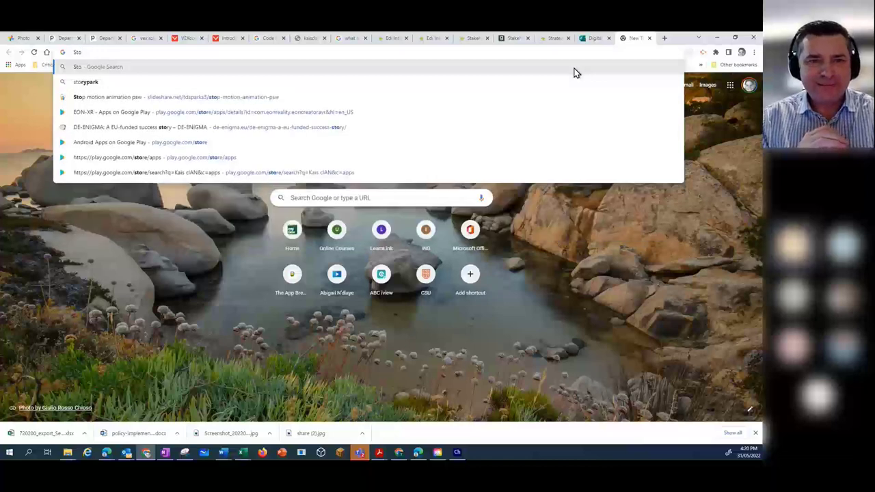
pyautogui.write('ck')
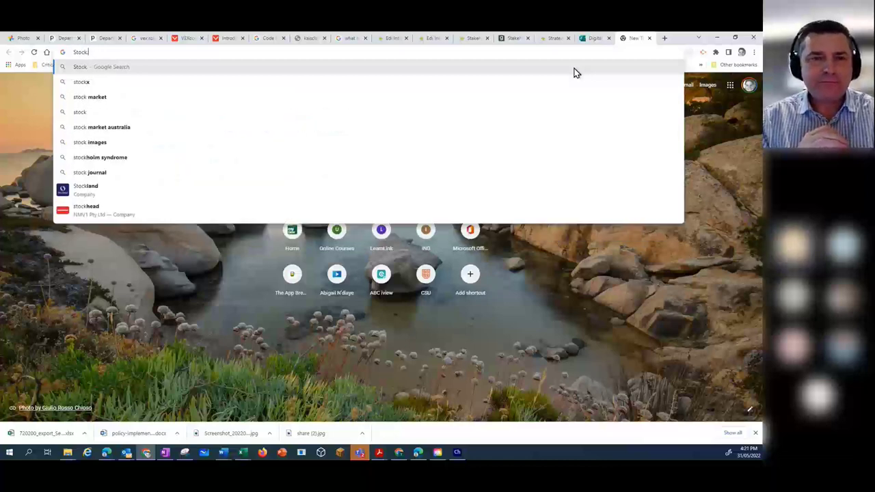
pyautogui.write('.adobe.')
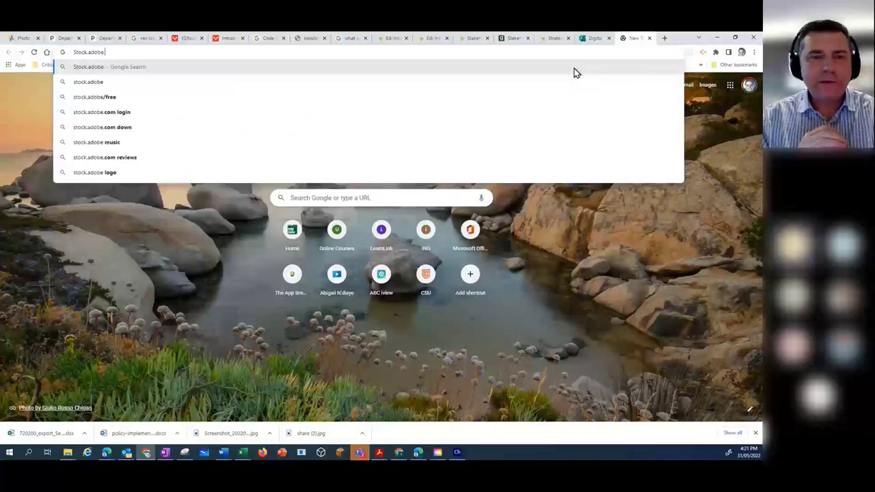
pyautogui.write('co')
pyautogui.press('Return')
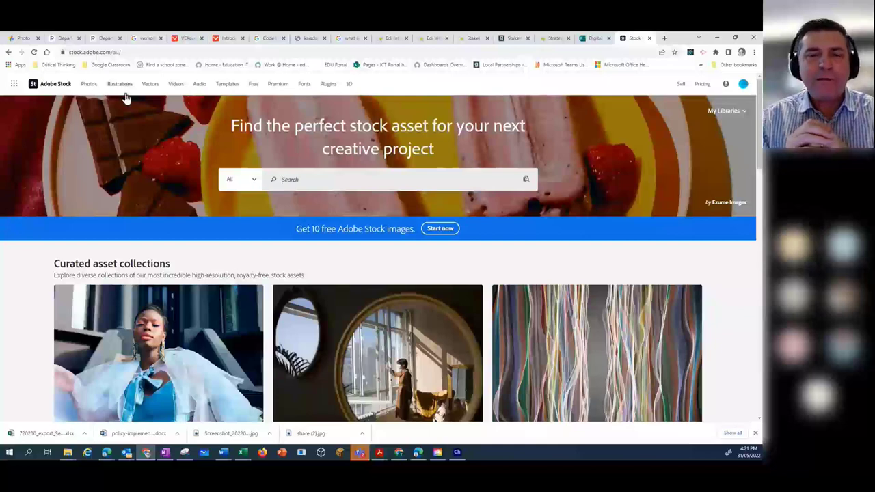
# Search Adobe Stock's free collection for "adelaide" and open the details of the Brighton jetty at sunset image.
pyautogui.click(255, 85)
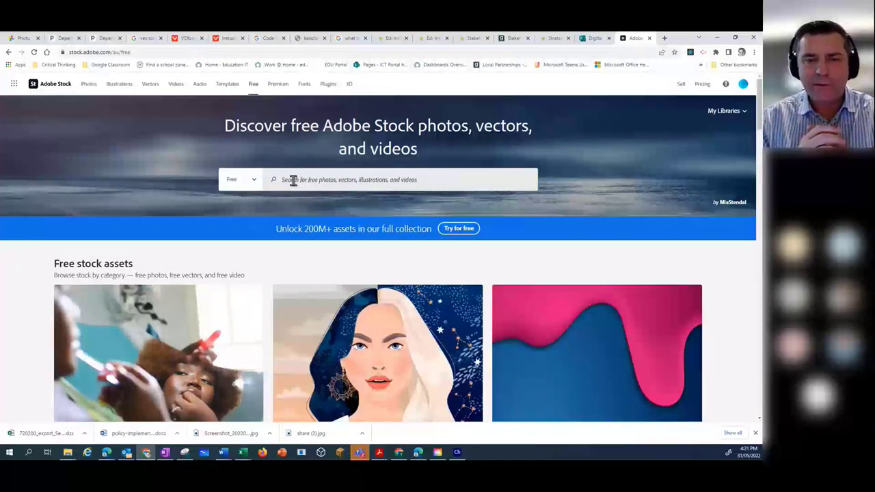
pyautogui.click(293, 180)
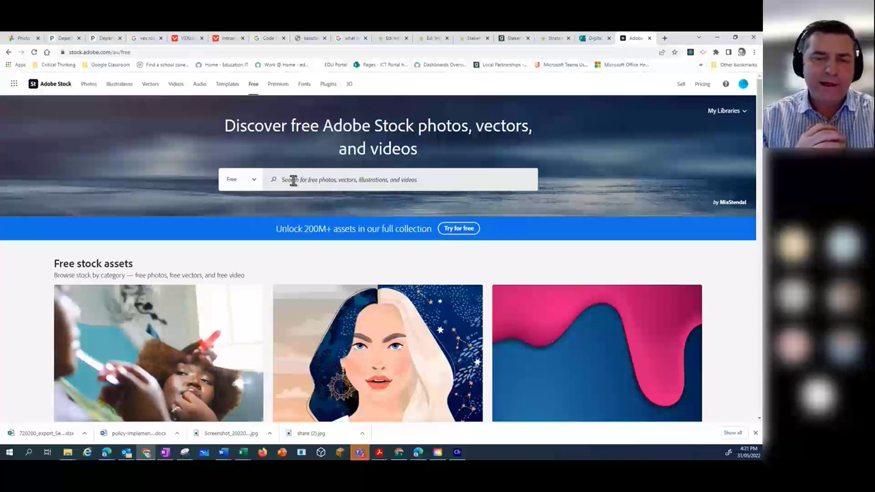
pyautogui.write('adobe')
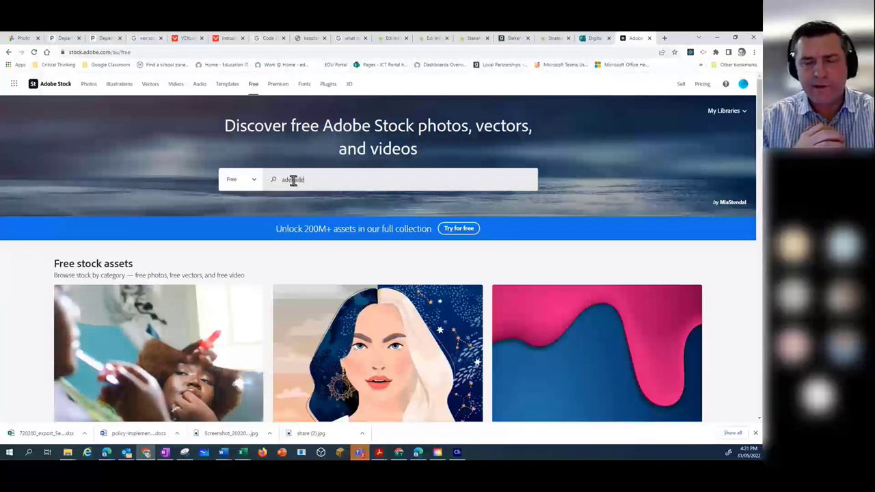
pyautogui.press('Return')
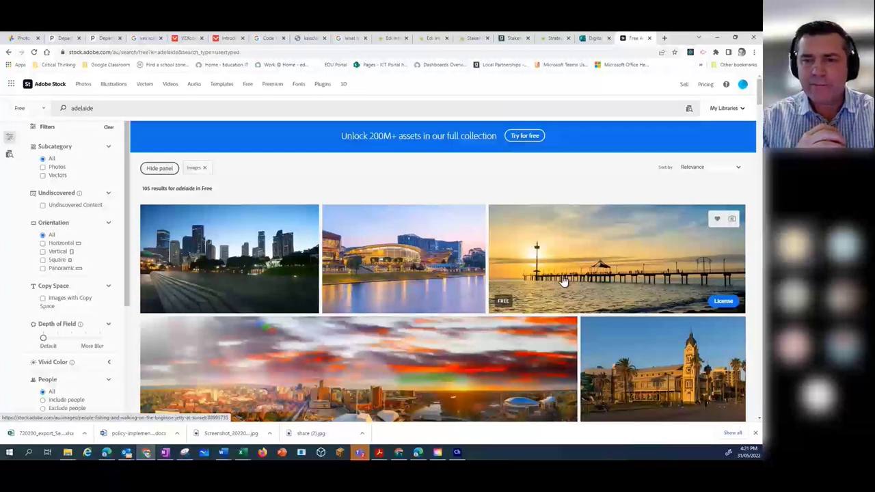
pyautogui.scroll(-2, 563, 282)
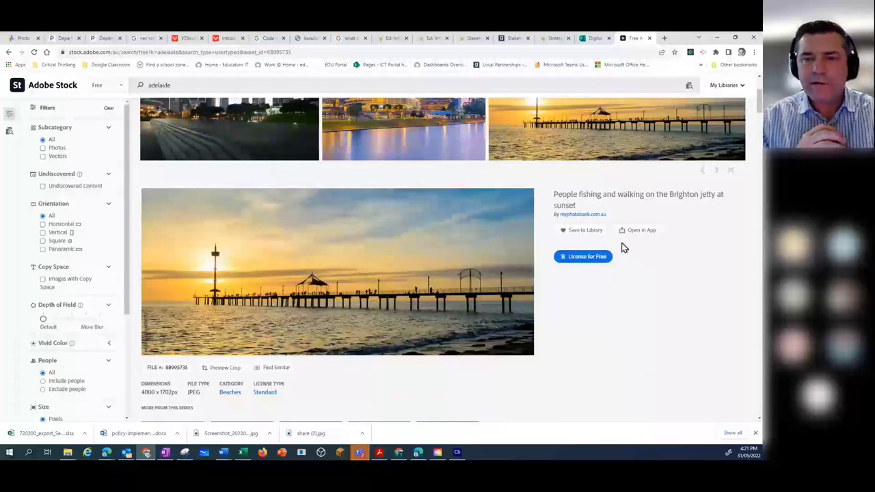
# License the Brighton jetty image for free, switch back to Character Animator, and import AdobeStock_88995735.jpeg from the Downloads folder.
pyautogui.click(588, 258)
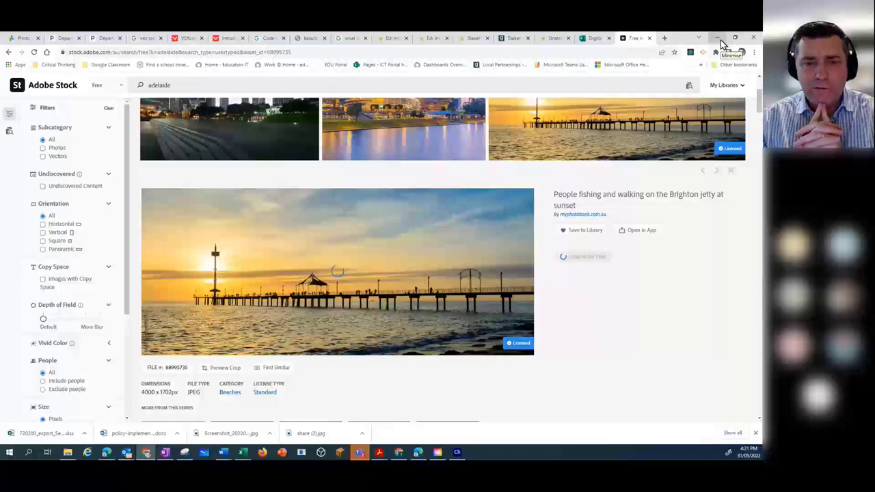
pyautogui.click(719, 39)
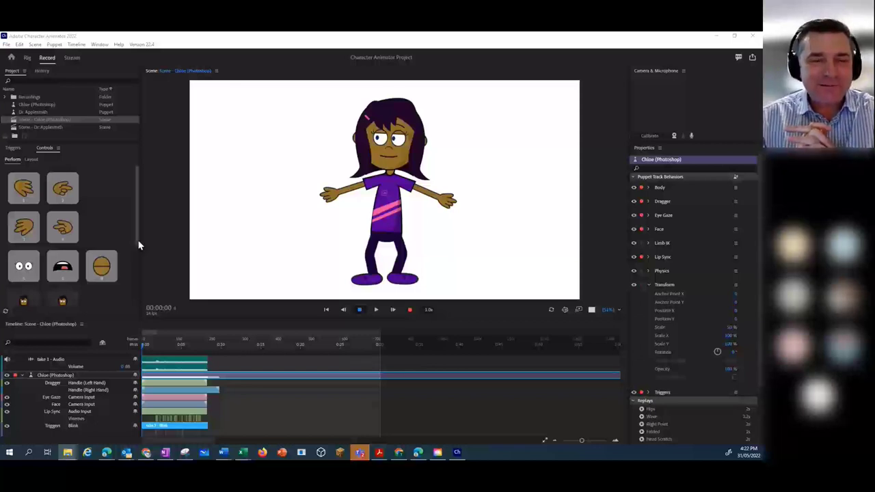
pyautogui.click(10, 48)
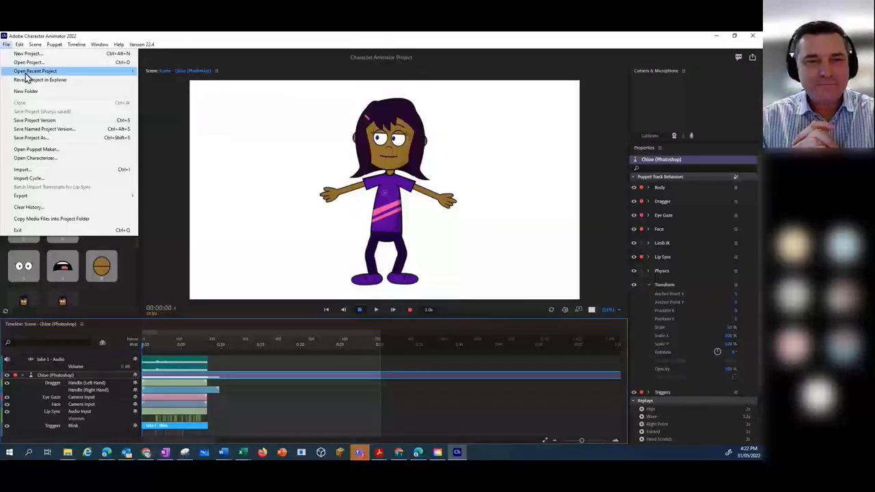
pyautogui.click(30, 172)
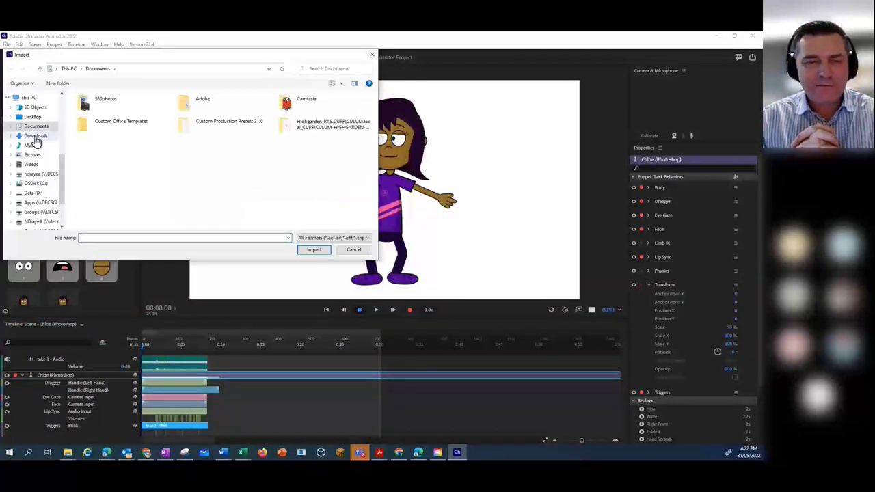
pyautogui.click(36, 137)
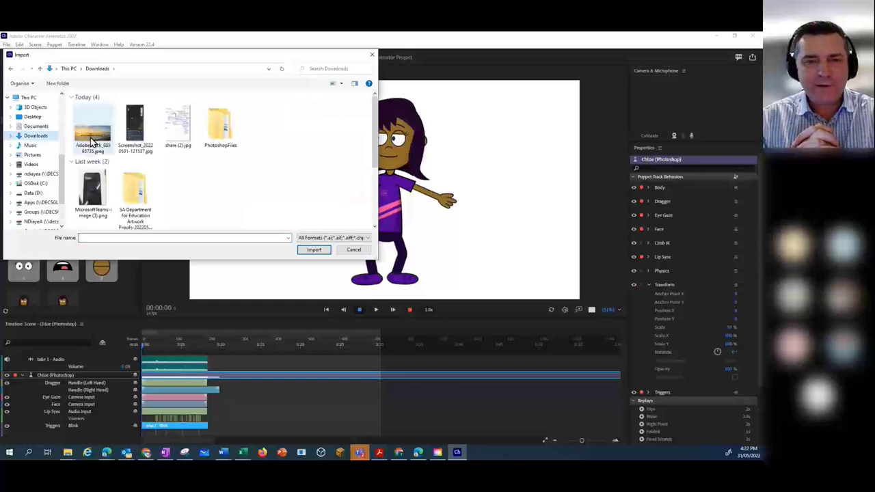
pyautogui.doubleClick(91, 139)
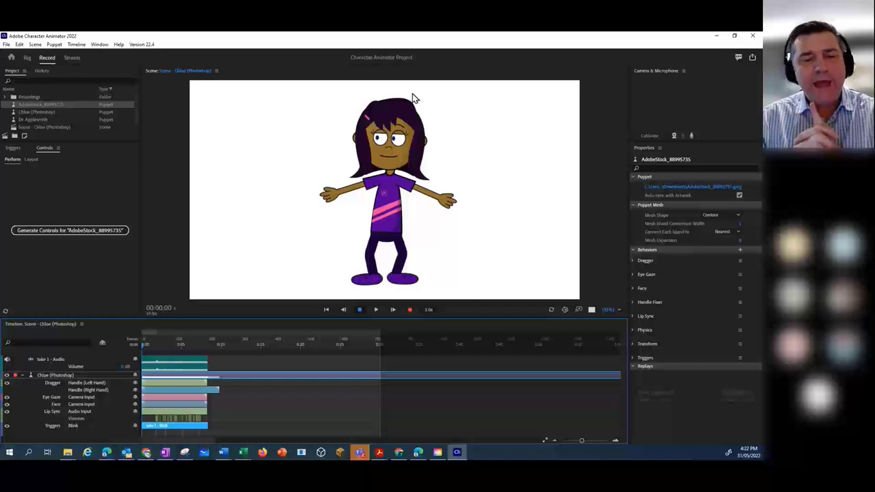
# Add the imported AdobeStock_88995735 artwork from the project to Chloe's scene.
pyautogui.click(689, 187)
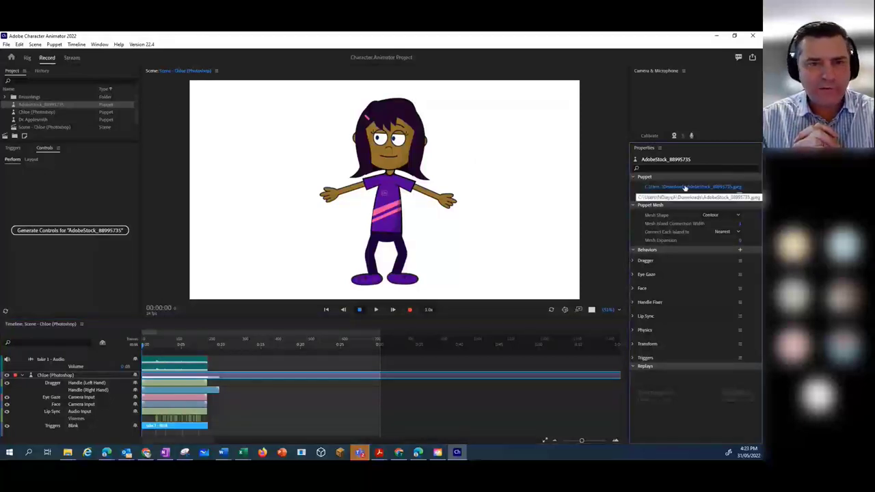
pyautogui.click(565, 197)
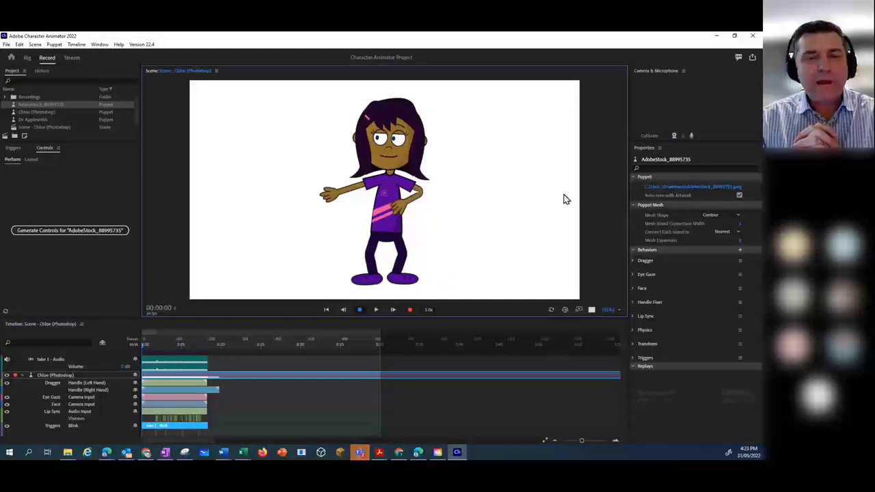
pyautogui.click(481, 202)
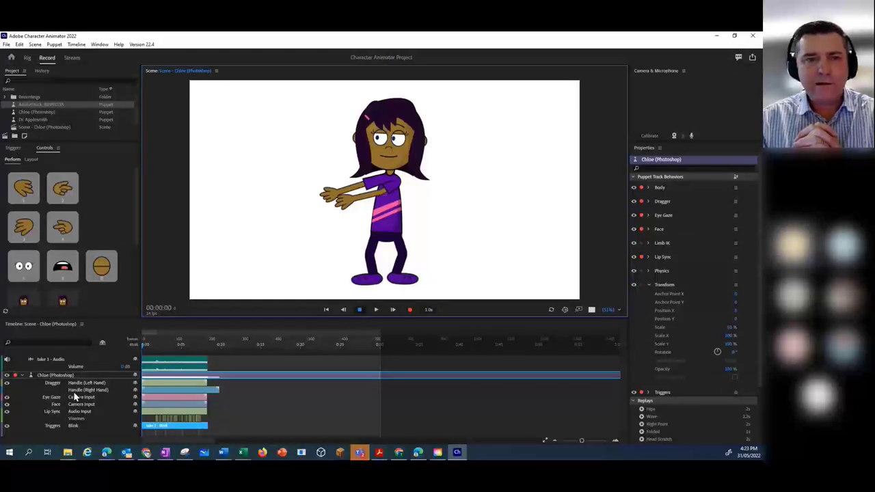
pyautogui.moveTo(37, 105); pyautogui.dragTo(256, 169)
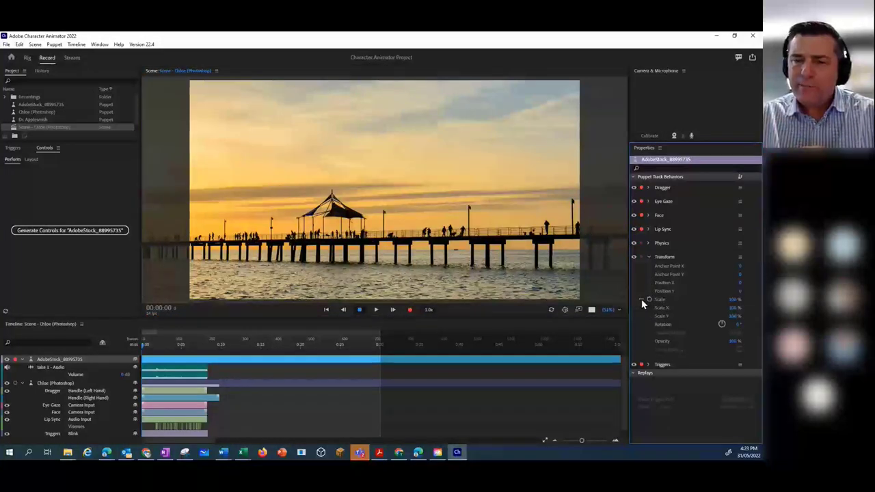
# Scale the jetty image down to 64% in its Transform properties.
pyautogui.click(732, 300)
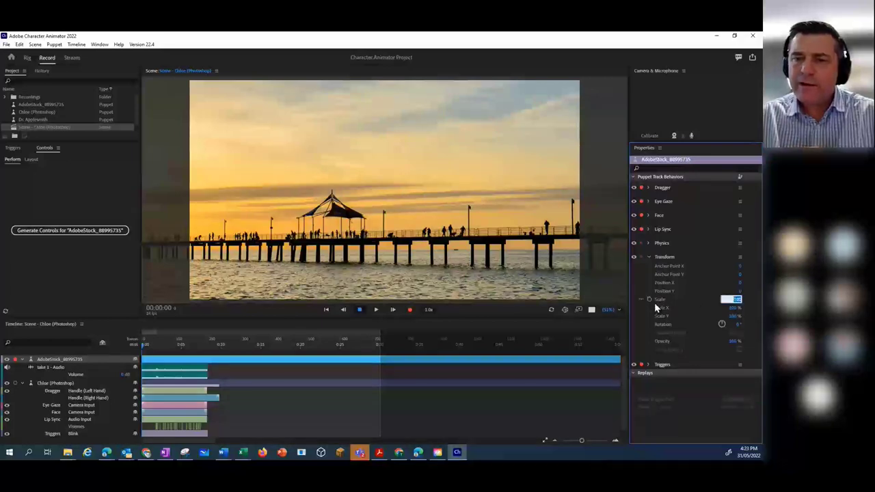
pyautogui.click(612, 299)
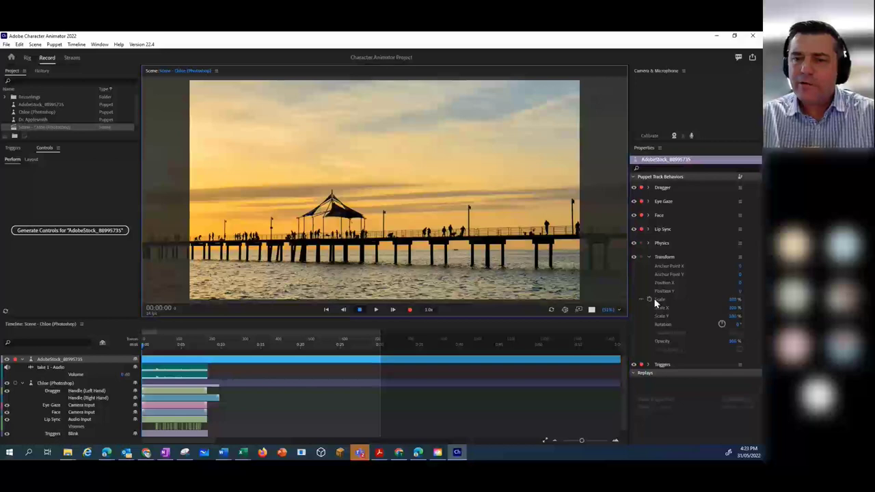
pyautogui.moveTo(733, 300); pyautogui.dragTo(602, 213)
pyautogui.moveTo(606, 239); pyautogui.dragTo(638, 218)
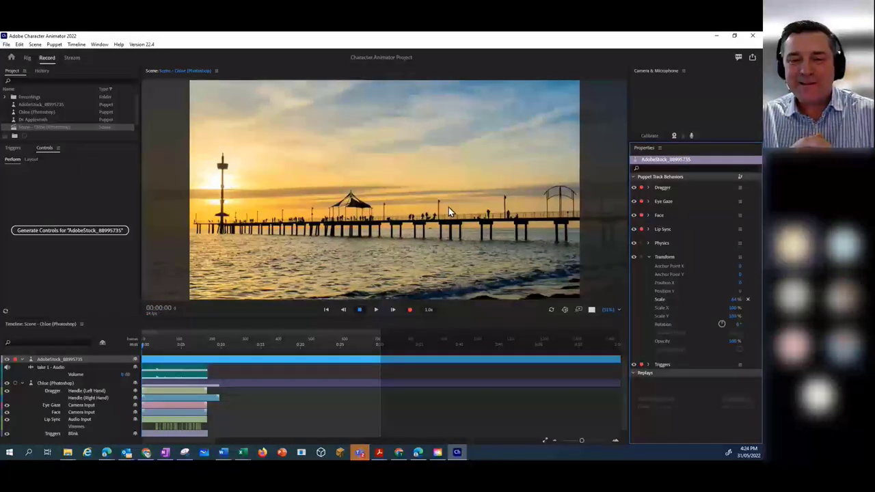
pyautogui.click(449, 207)
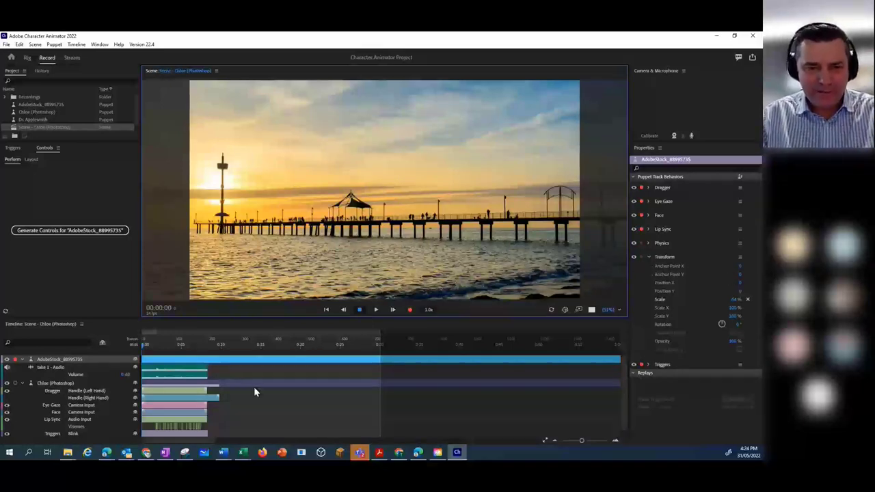
# Collapse Chloe's track in the timeline and move the AdobeStock_88995735 track beneath it to serve as the background.
pyautogui.click(49, 362)
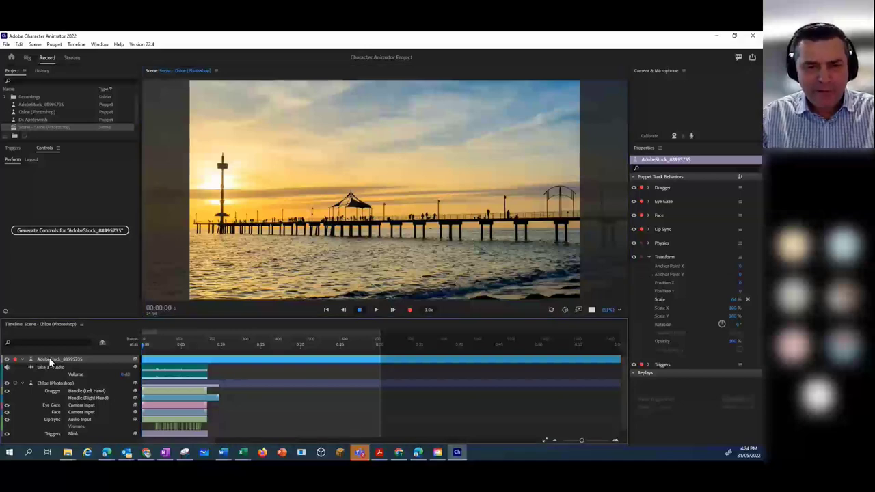
pyautogui.click(22, 383)
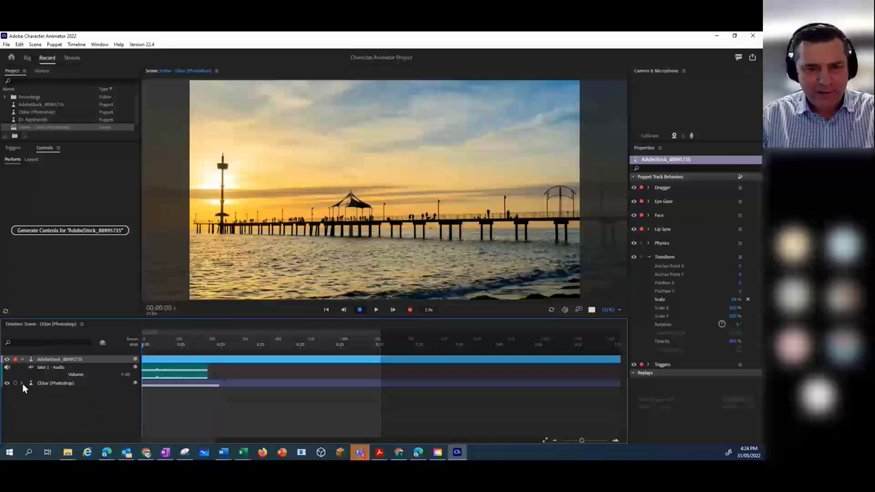
pyautogui.click(61, 367)
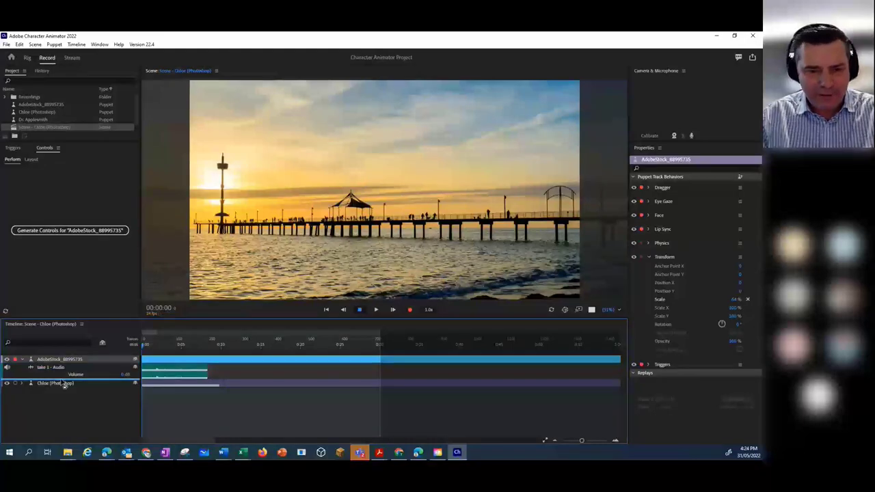
pyautogui.moveTo(65, 385); pyautogui.dragTo(59, 387)
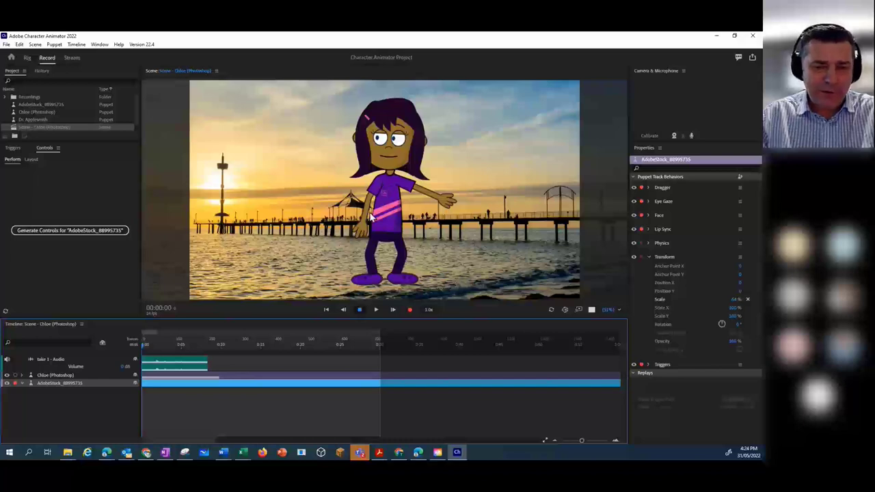
# Reposition Chloe to about Position X -584 and Position Y 252, and play the scene to preview her in front of the jetty.
pyautogui.click(43, 376)
pyautogui.click(22, 375)
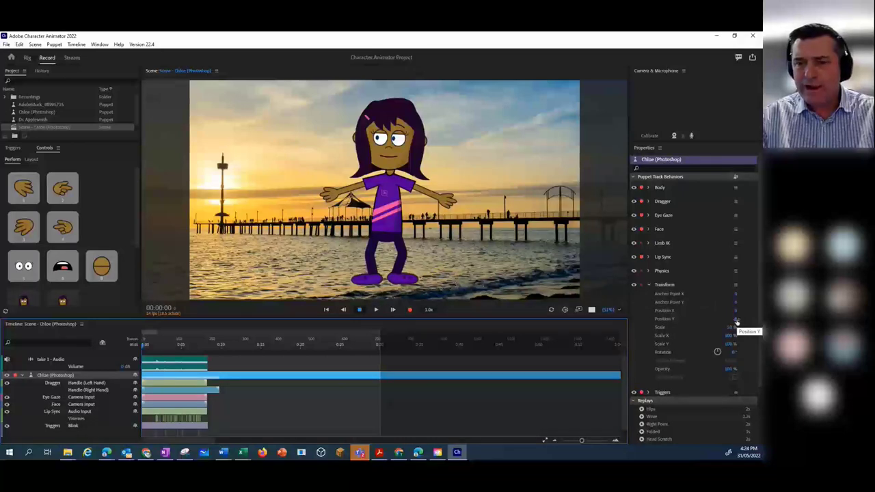
pyautogui.moveTo(734, 319); pyautogui.dragTo(596, 80)
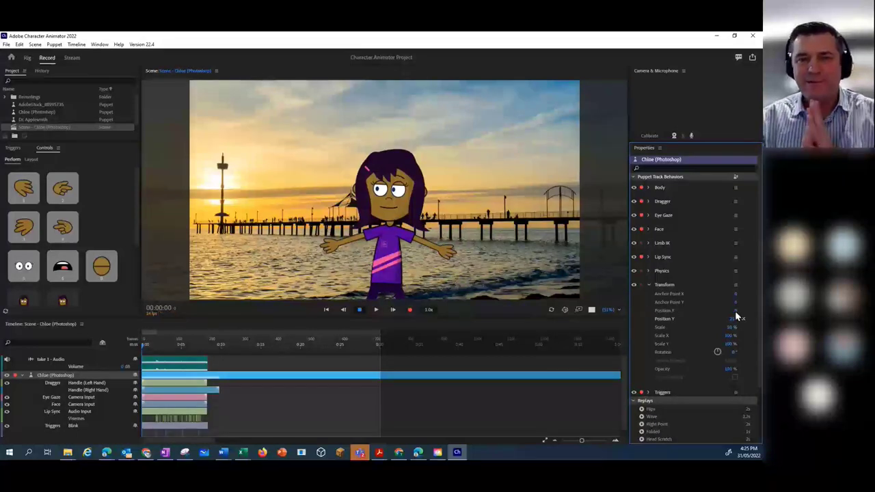
pyautogui.moveTo(734, 311); pyautogui.dragTo(514, 326)
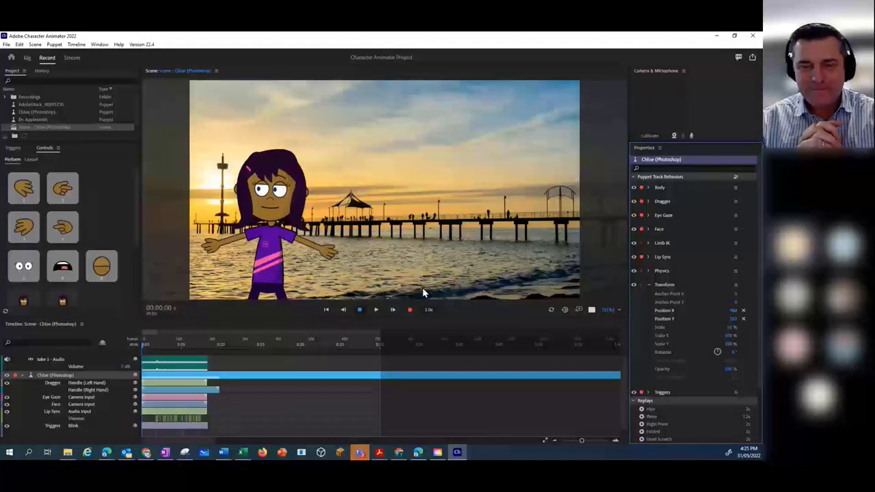
pyautogui.click(376, 310)
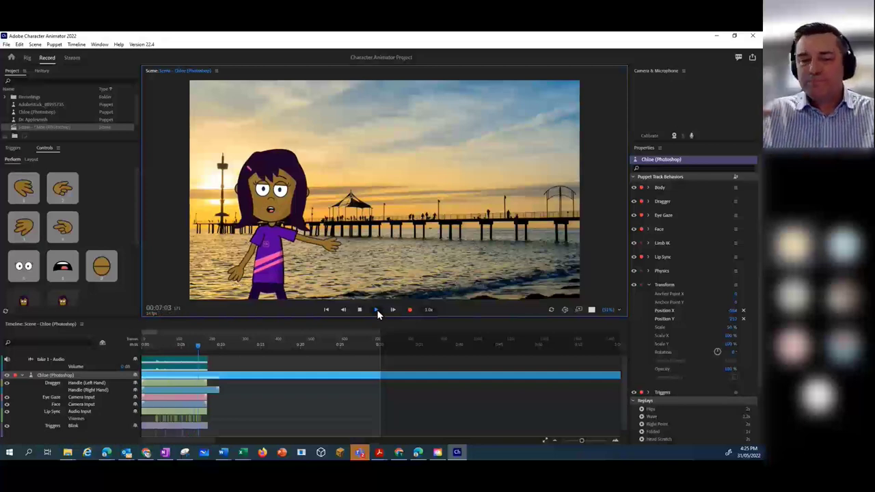
pyautogui.click(359, 310)
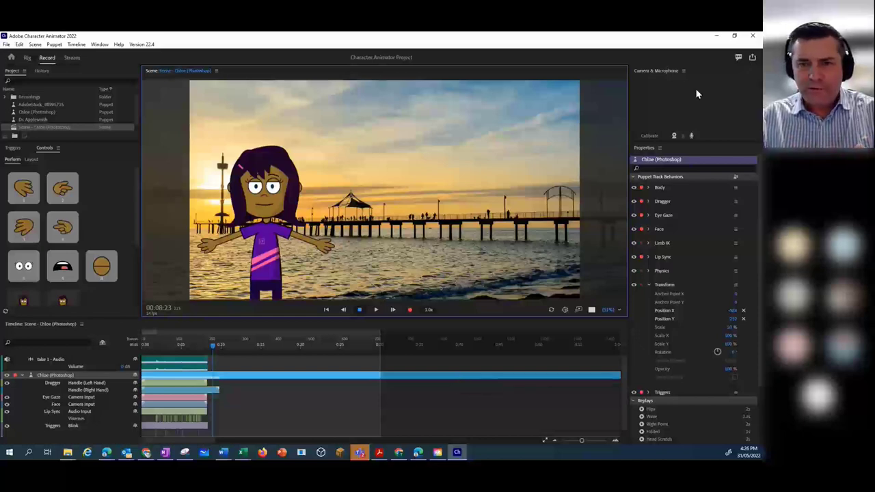
# Export the scene as video via Adobe Media Encoder, saving Scene - Chloe (Photoshop).mp4 in H.264 format to Documents.
pyautogui.click(753, 59)
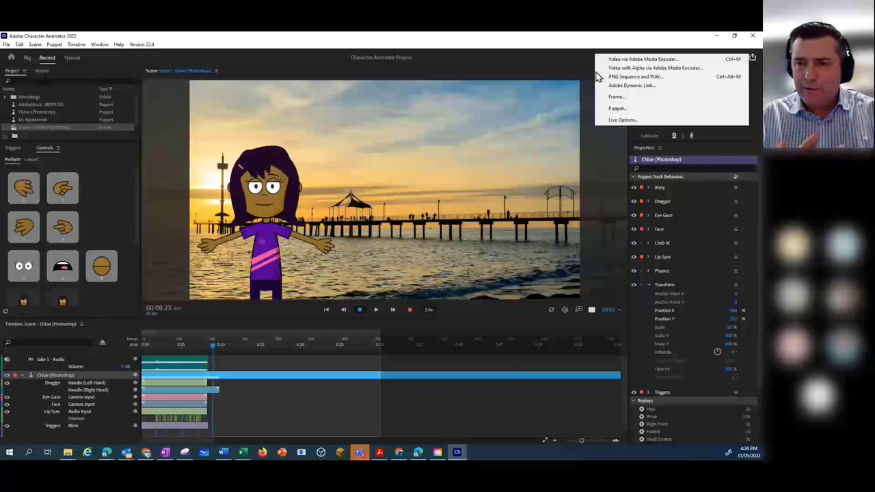
pyautogui.click(668, 64)
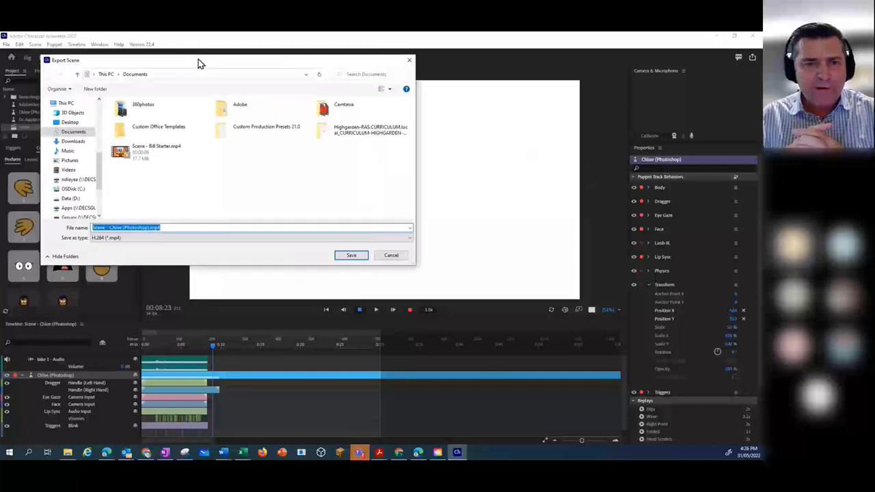
pyautogui.moveTo(199, 64); pyautogui.dragTo(305, 78)
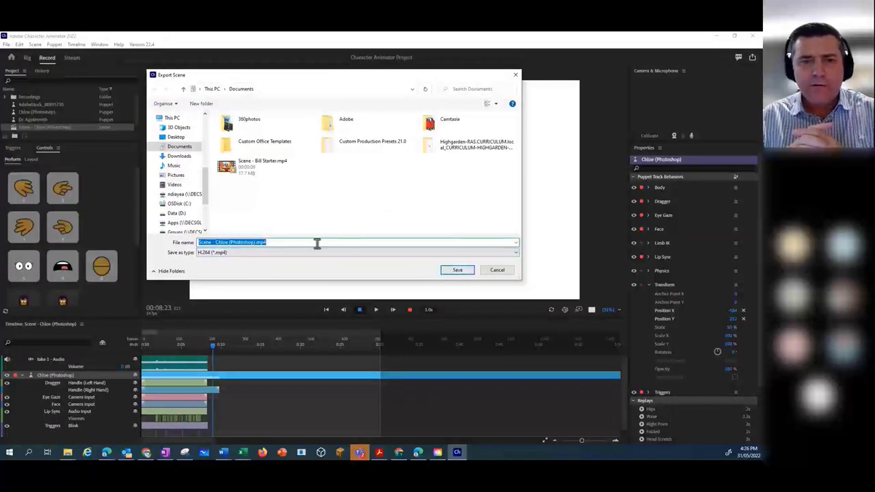
pyautogui.click(457, 272)
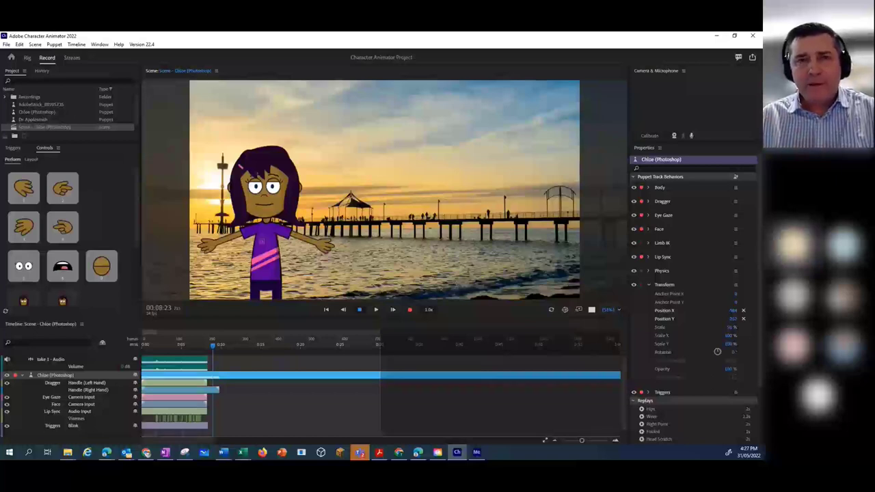
pyautogui.click(754, 60)
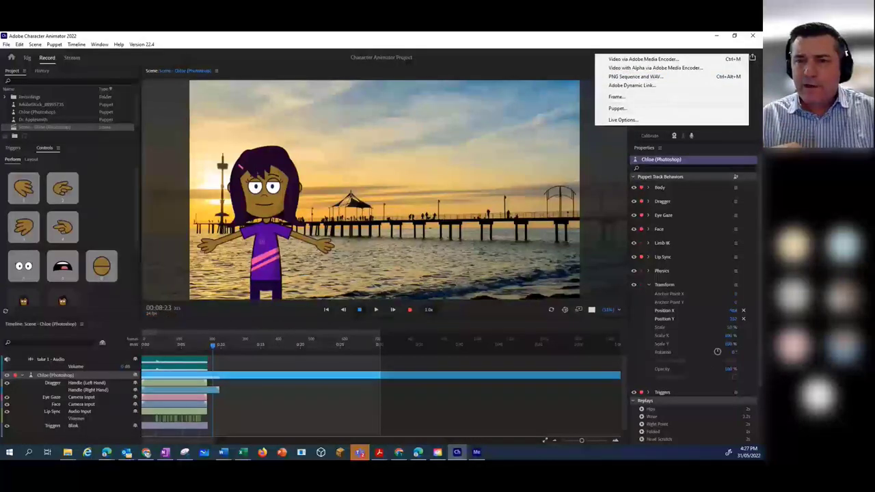
pyautogui.press('Escape')
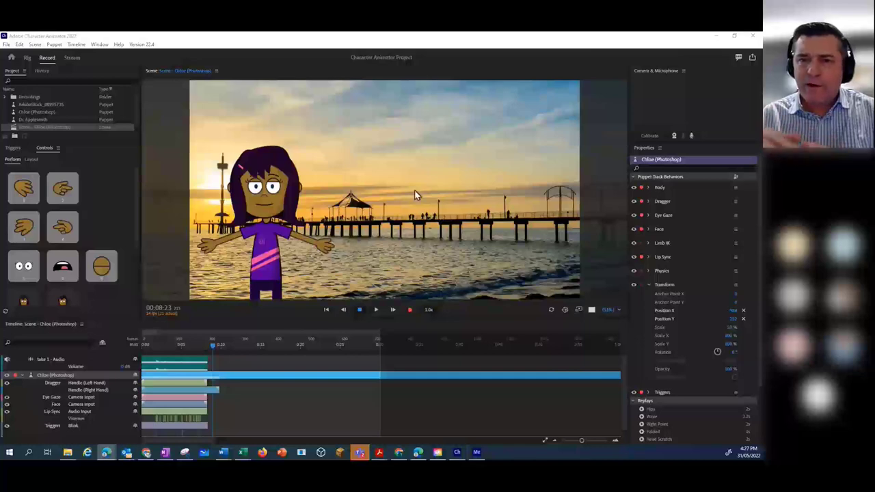
pyautogui.click(752, 59)
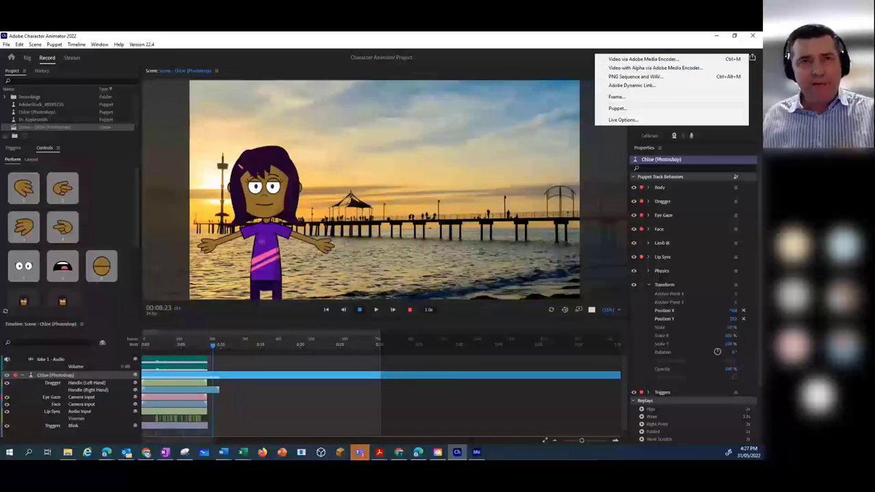
# Switch to Adobe Media Encoder, bring its window fully into view, and inspect the queued Chloe scene's export settings without changing them.
pyautogui.hotkey('alt', 'Tab')
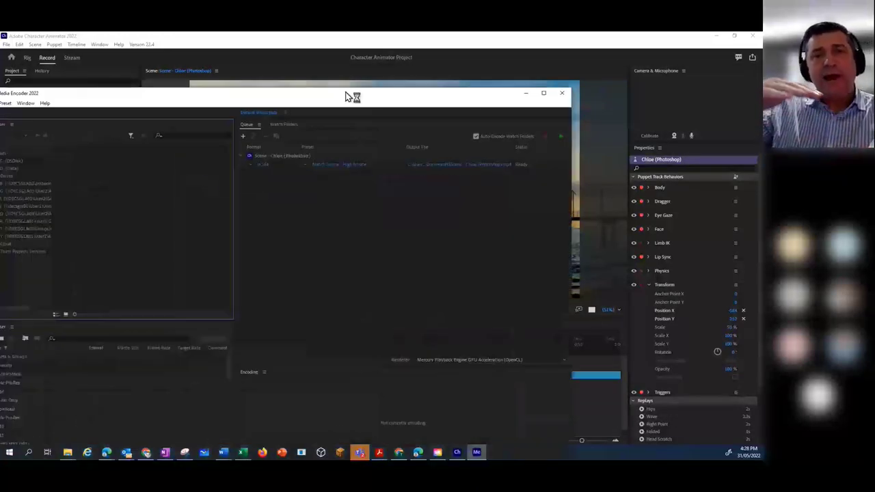
pyautogui.moveTo(349, 96); pyautogui.dragTo(461, 55)
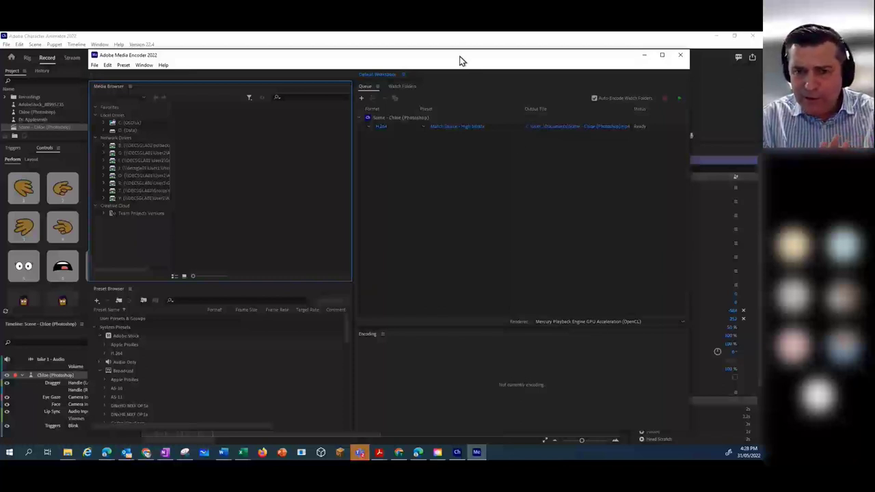
pyautogui.moveTo(459, 61)
pyautogui.mouseDown()
pyautogui.moveTo(462, 82)
pyautogui.moveTo(454, 64)
pyautogui.mouseUp()
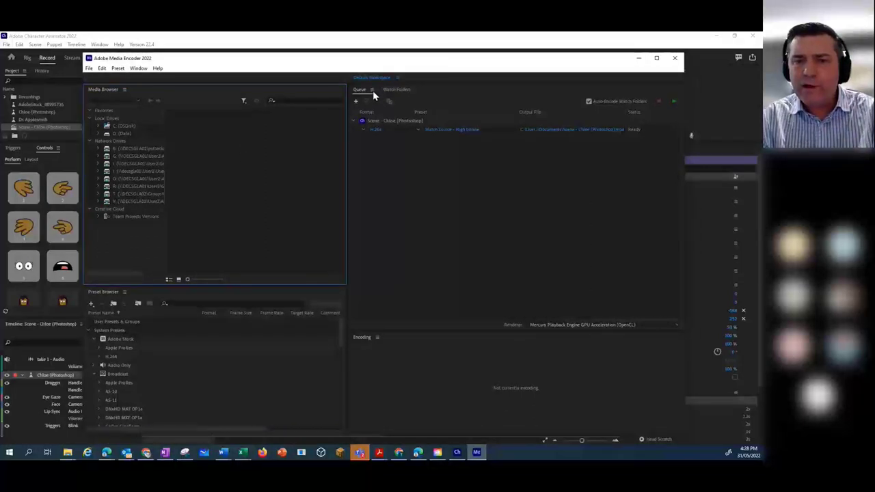
pyautogui.click(454, 129)
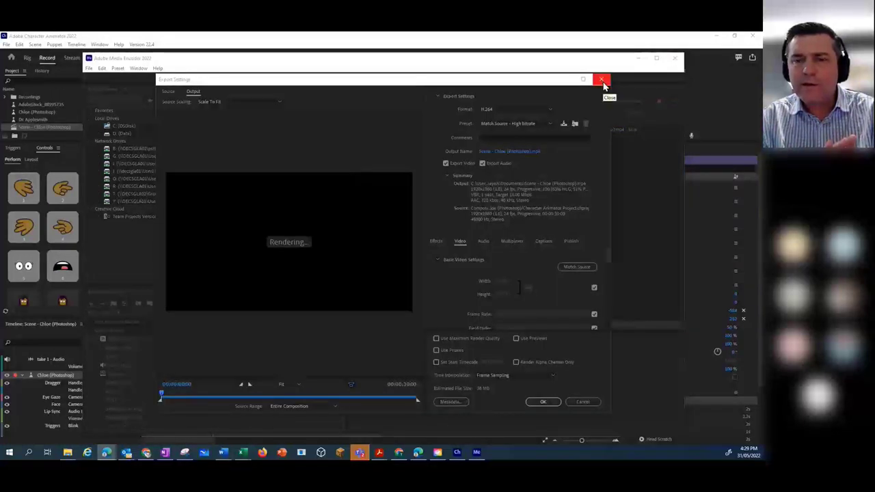
pyautogui.click(602, 81)
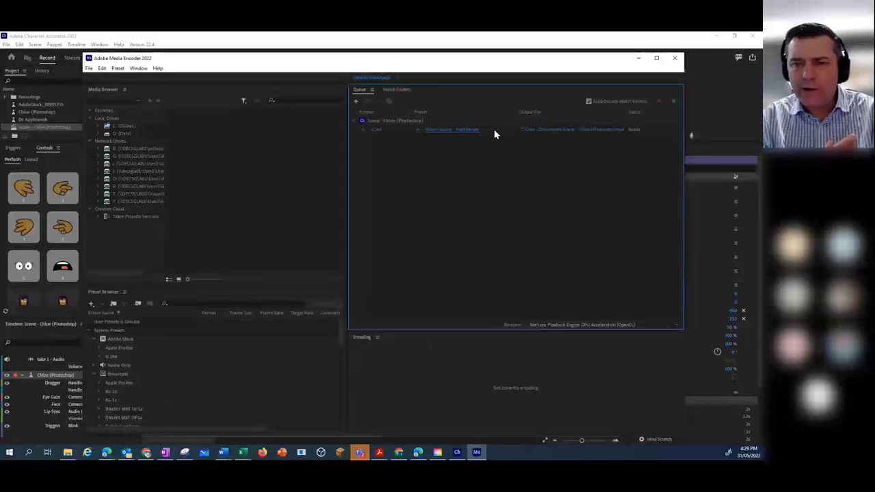
# Maximize the Media Encoder window and start the queue to encode the Chloe scene.
pyautogui.click(493, 129)
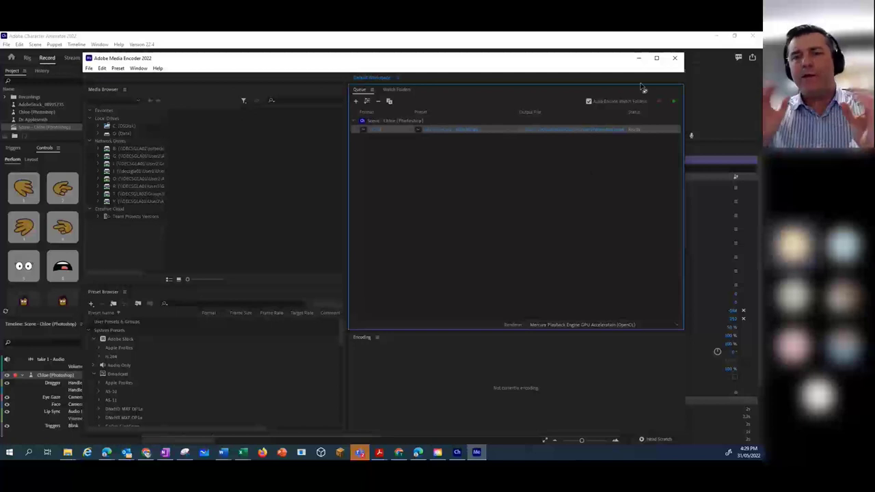
pyautogui.click(657, 58)
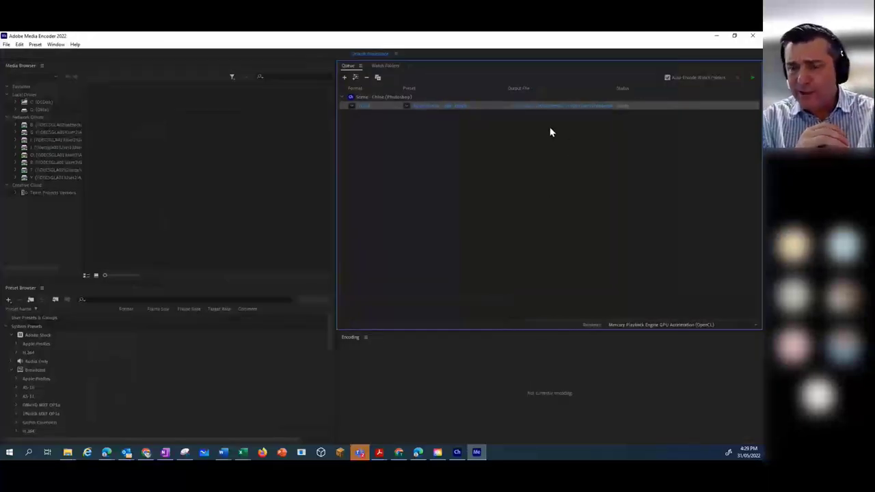
pyautogui.click(752, 78)
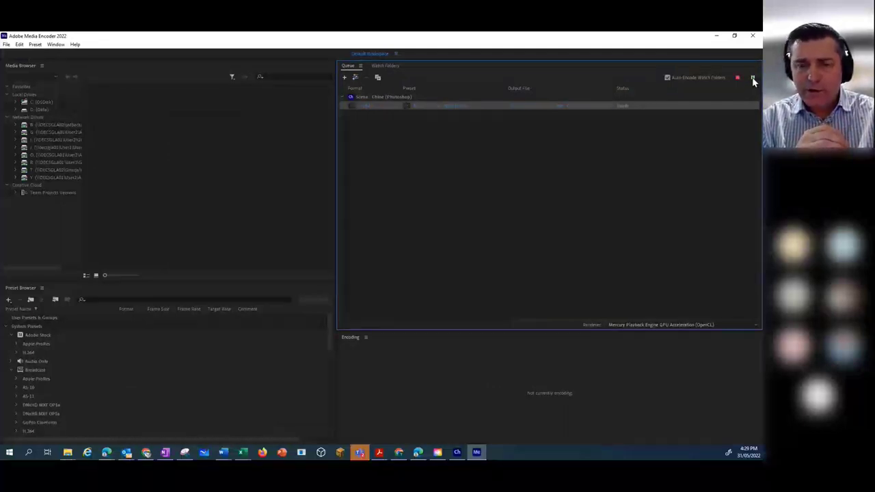
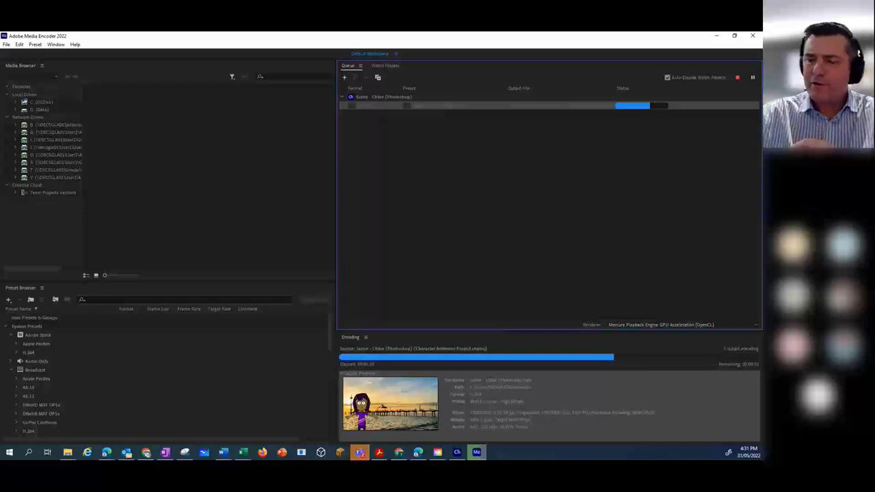
# Check back on the Media Encoder queue after viewing the Adobe Stock page, and bring up File Explorer.
pyautogui.hotkey('alt', 'Tab')
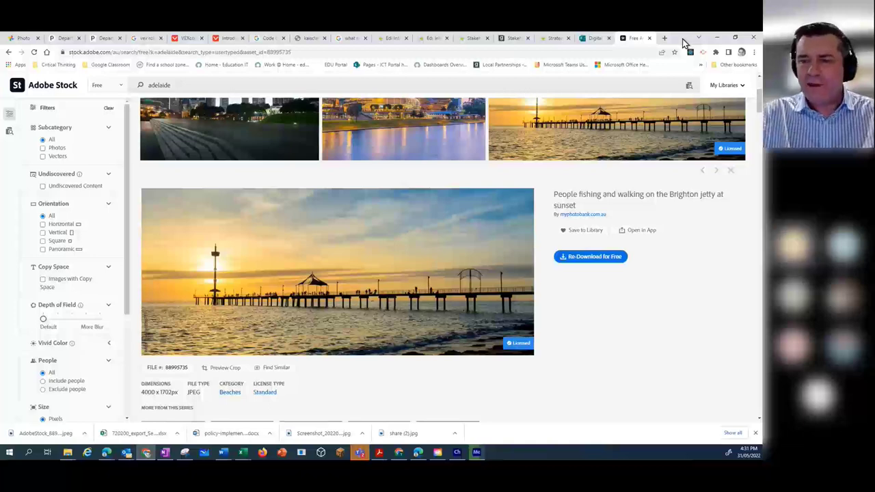
pyautogui.hotkey('alt', 'Tab')
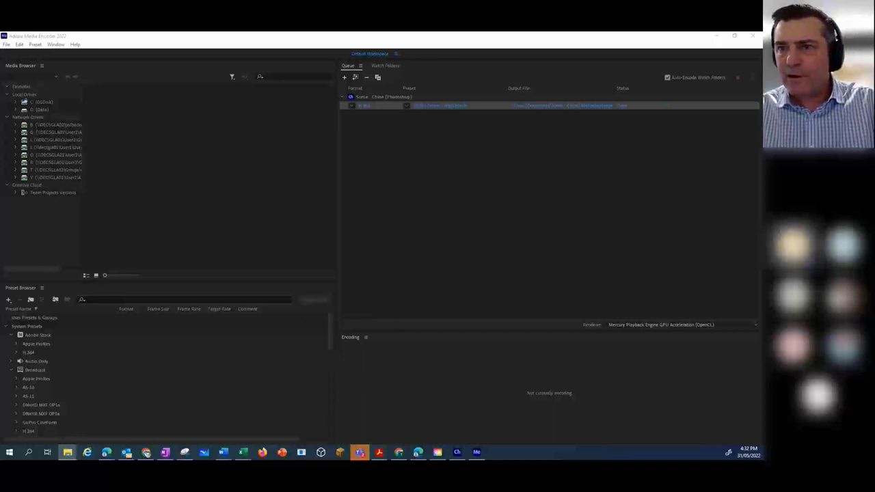
pyautogui.click(68, 452)
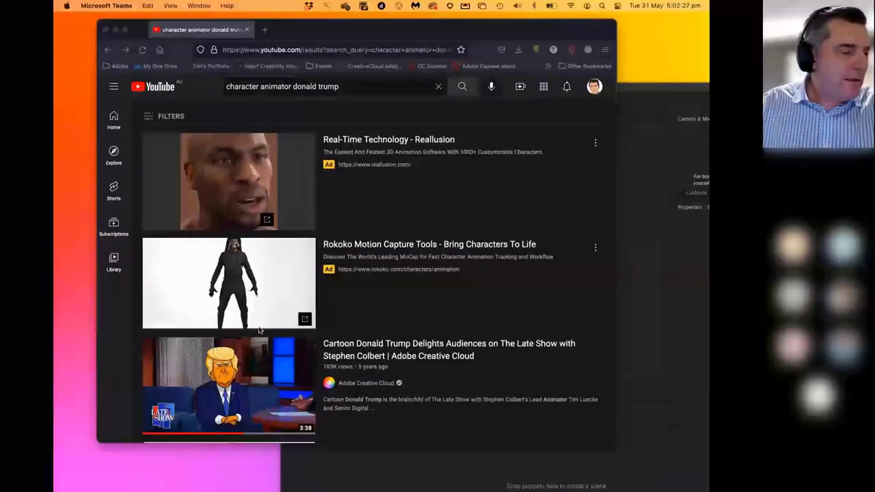
# Open the YouTube video Cartoon Donald Trump Delights Audiences on The Late Show and play it full screen from the beginning.
pyautogui.click(195, 388)
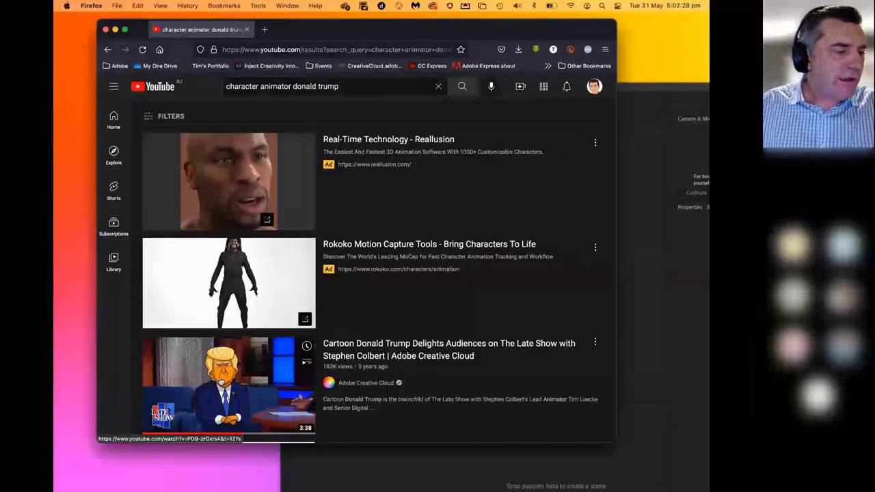
pyautogui.click(220, 380)
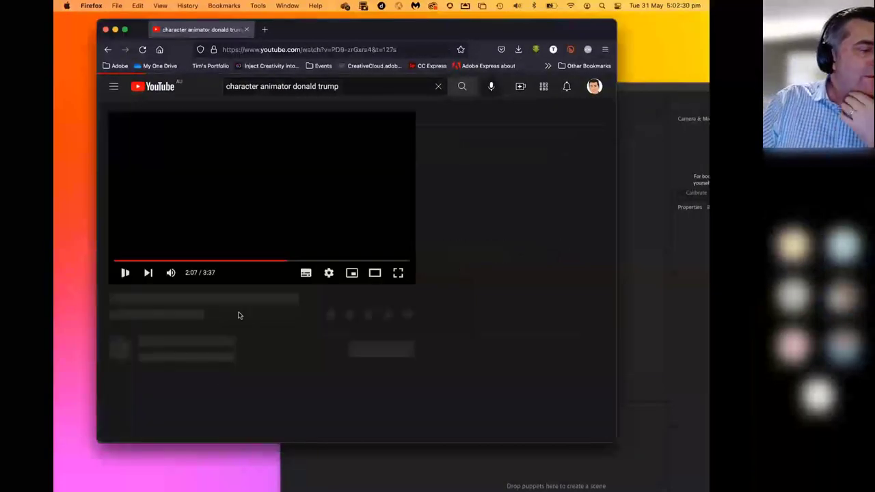
pyautogui.click(121, 261)
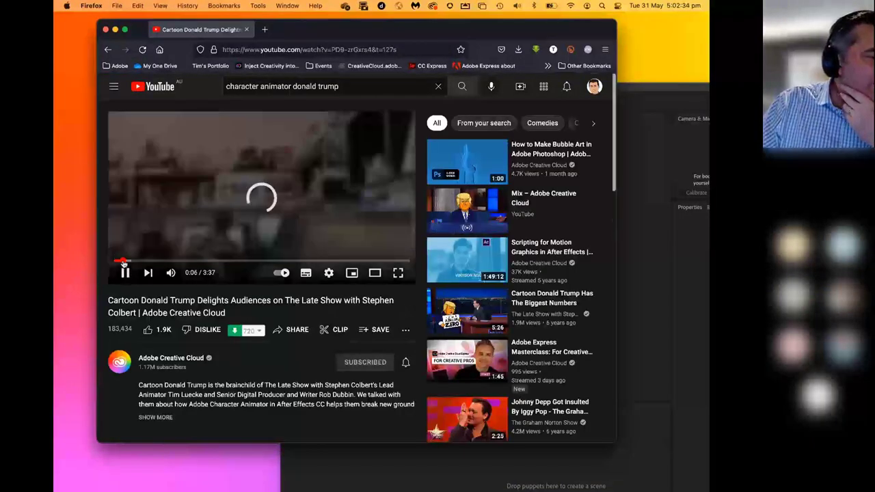
pyautogui.click(126, 272)
pyautogui.click(114, 262)
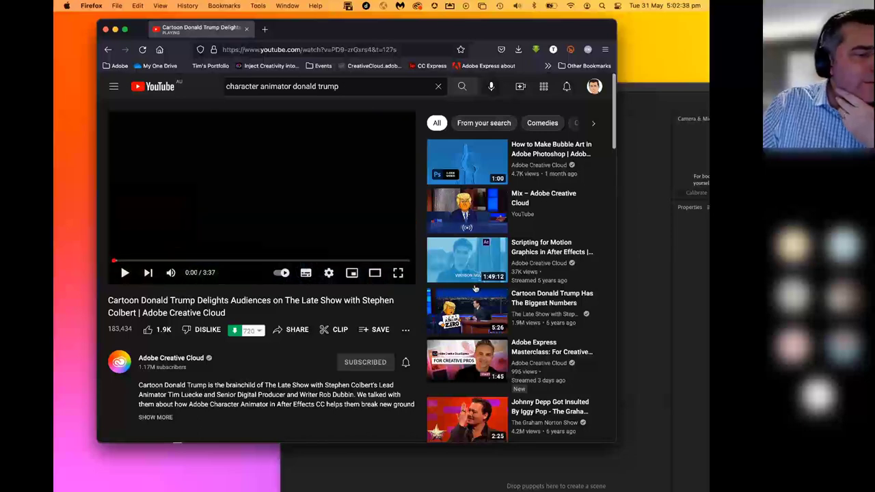
pyautogui.click(398, 273)
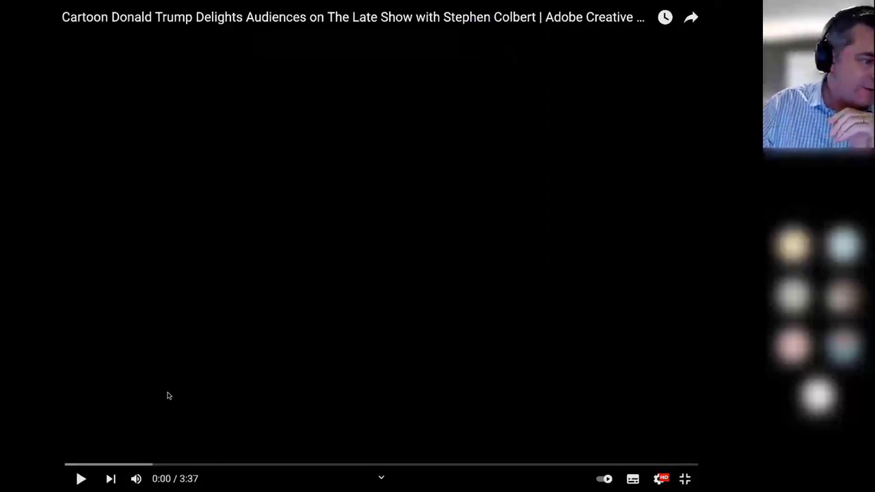
pyautogui.click(344, 376)
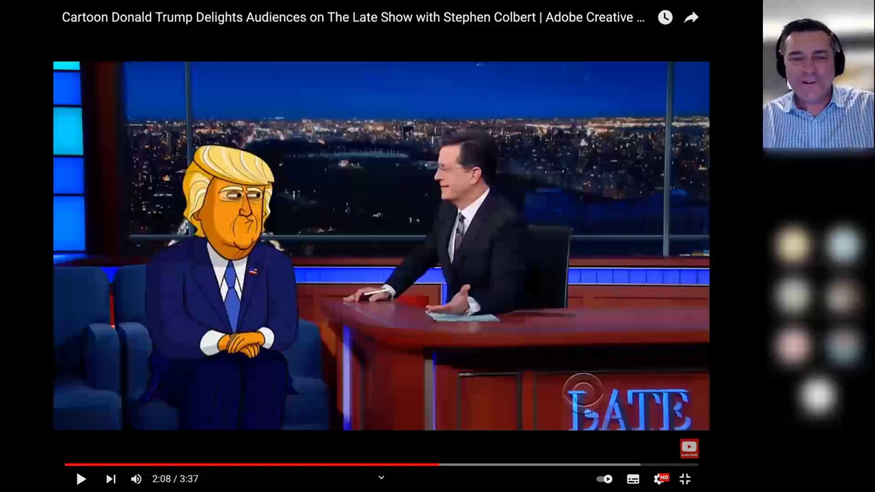
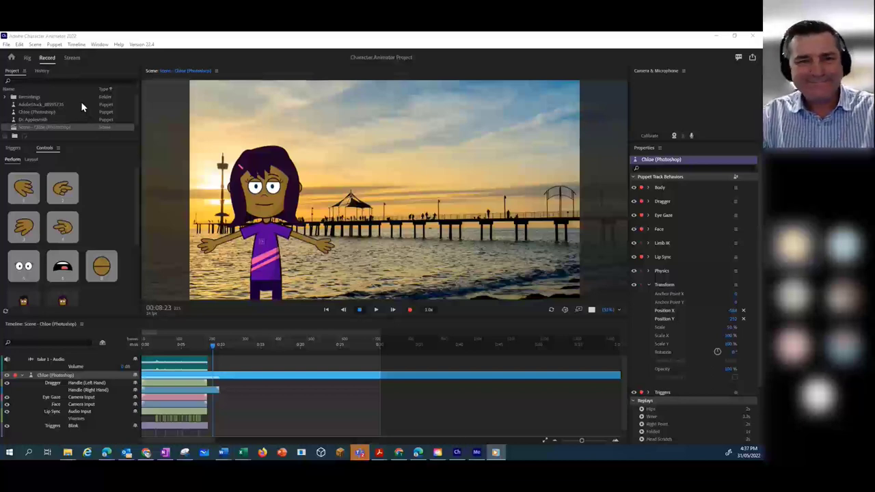
# In Character Animator, import Screenshot_20220531-121537.jpg from Downloads and add it to the Chloe scene.
pyautogui.click(6, 44)
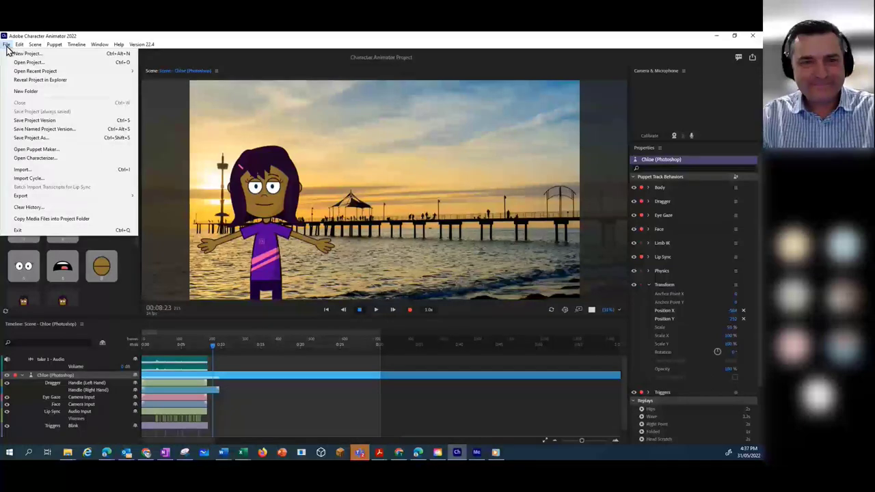
pyautogui.click(28, 171)
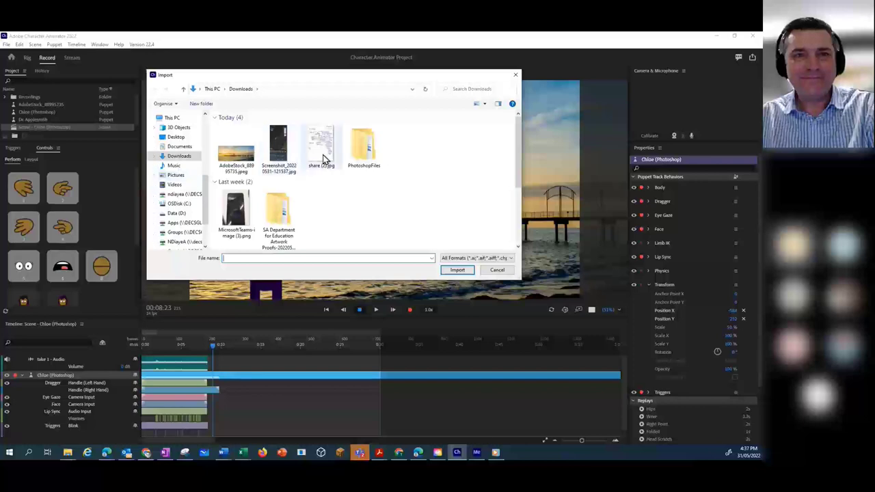
pyautogui.click(277, 149)
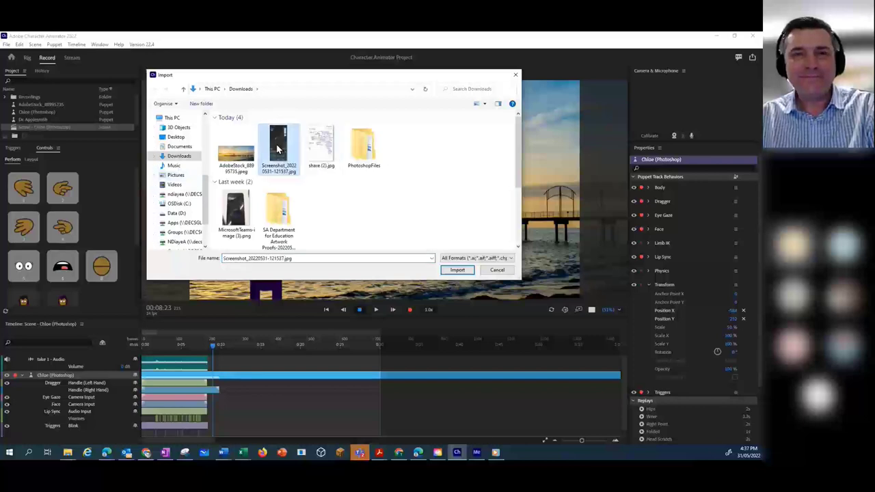
pyautogui.click(463, 270)
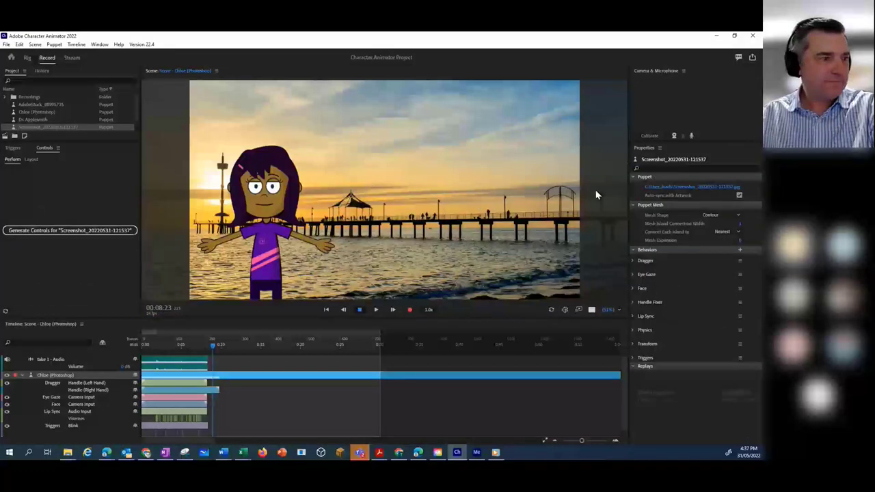
pyautogui.click(662, 163)
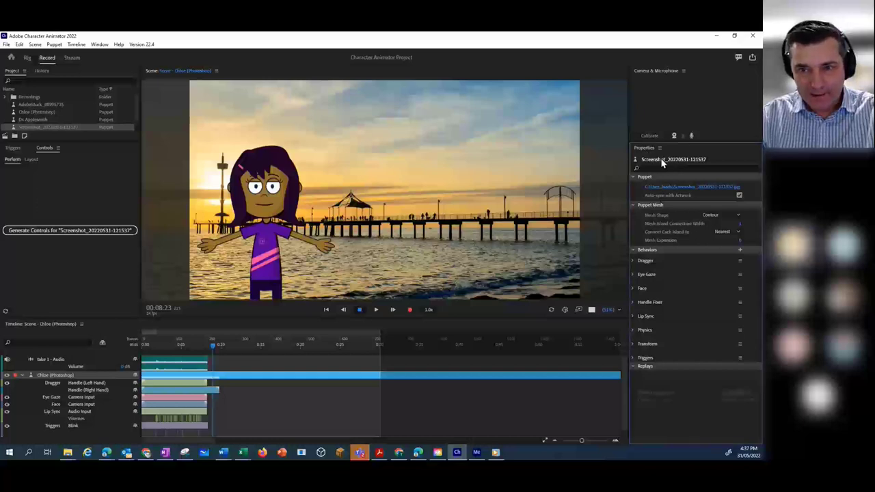
pyautogui.click(511, 184)
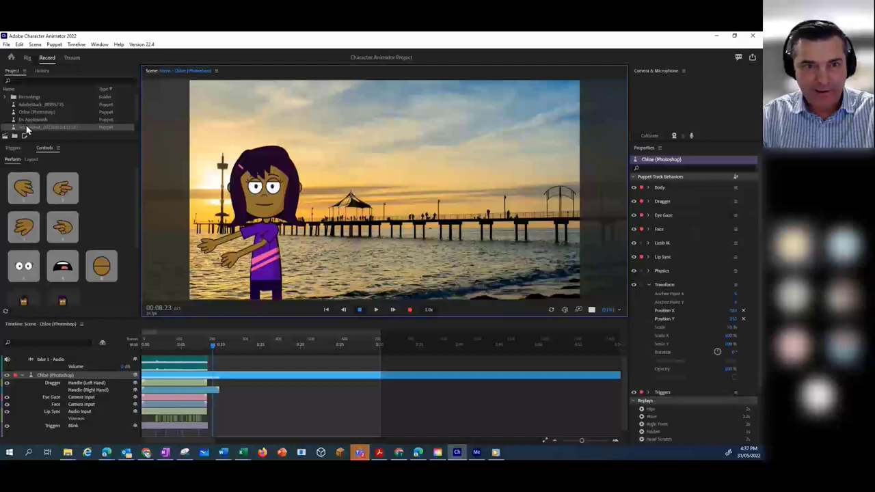
pyautogui.moveTo(28, 131); pyautogui.dragTo(208, 149)
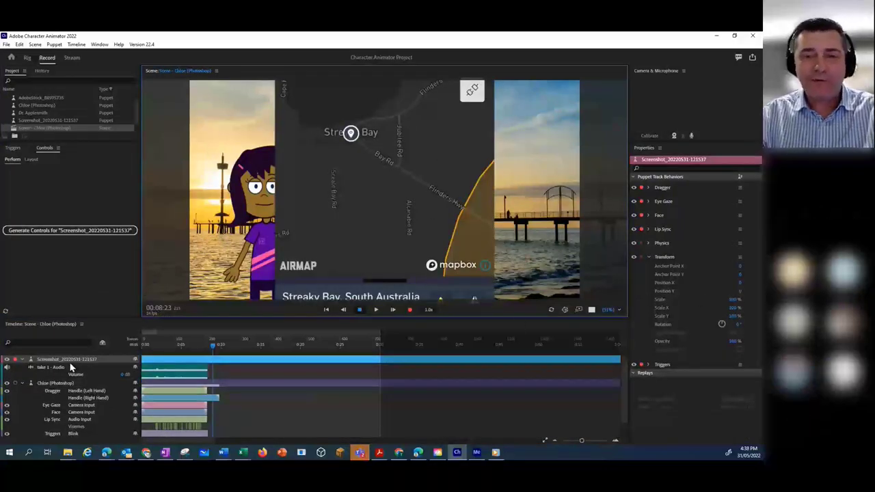
# Collapse Chloe's track, move the screenshot track between Chloe and AdobeStock_88995735, and toggle the screenshot's visibility.
pyautogui.click(22, 383)
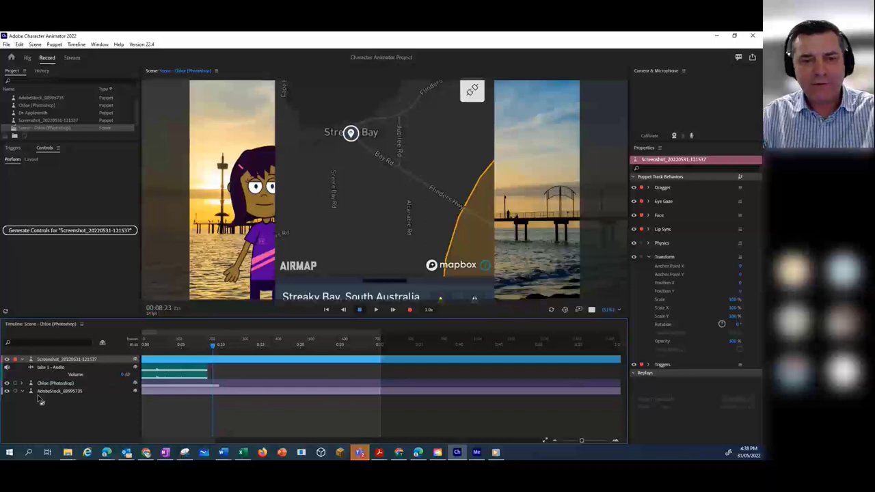
pyautogui.moveTo(41, 402); pyautogui.dragTo(39, 389)
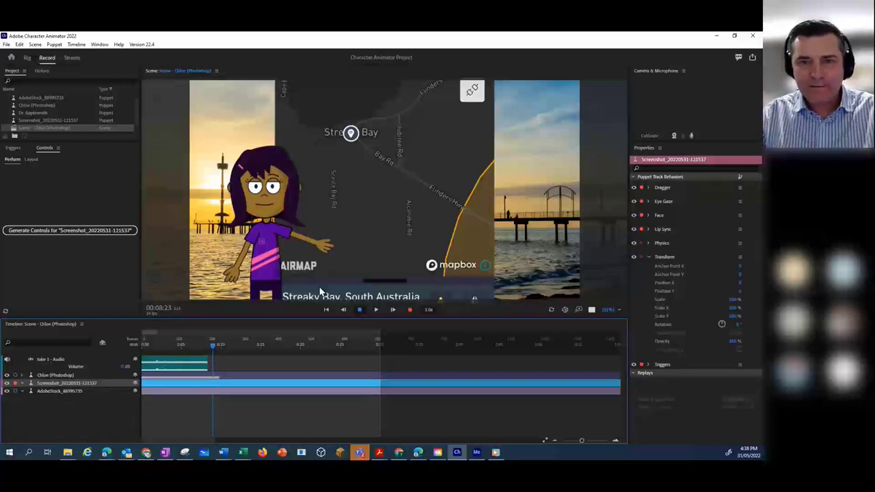
pyautogui.click(6, 384)
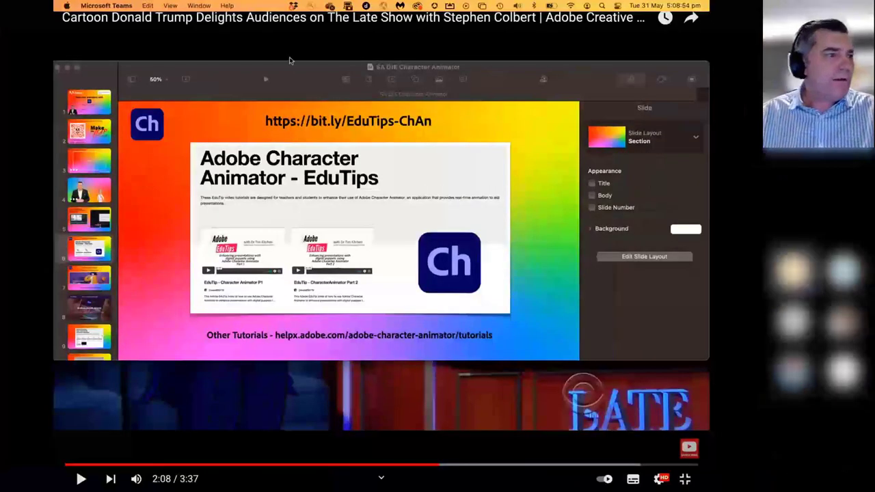
# Play the SA DfE Character Animator presentation in Keynote and show the Adobe Character Animator EduTips slide.
pyautogui.click(268, 84)
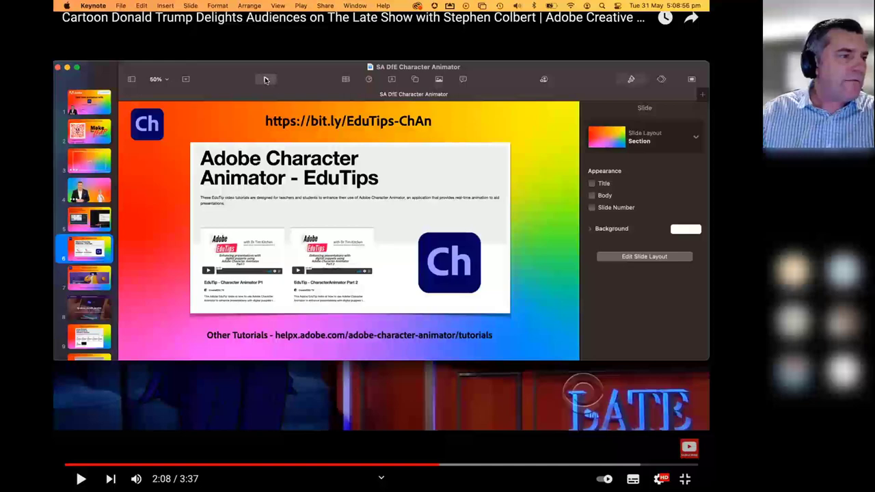
pyautogui.click(265, 79)
pyautogui.click(265, 77)
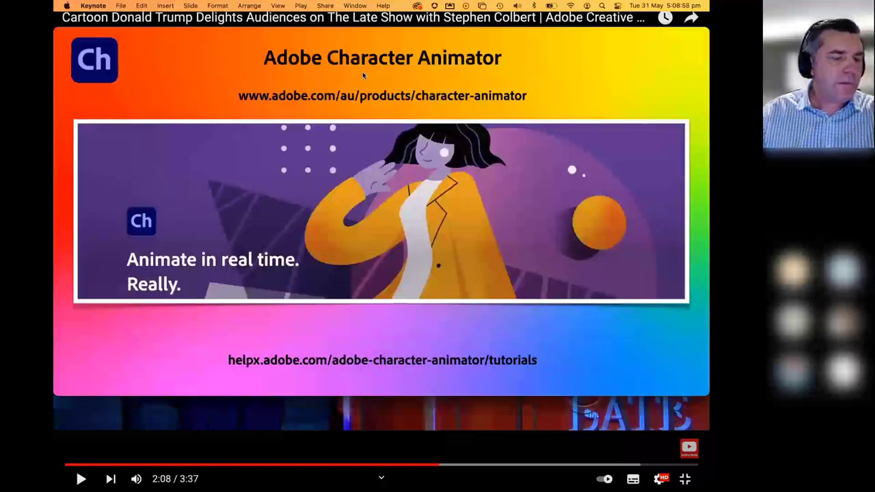
pyautogui.click(335, 79)
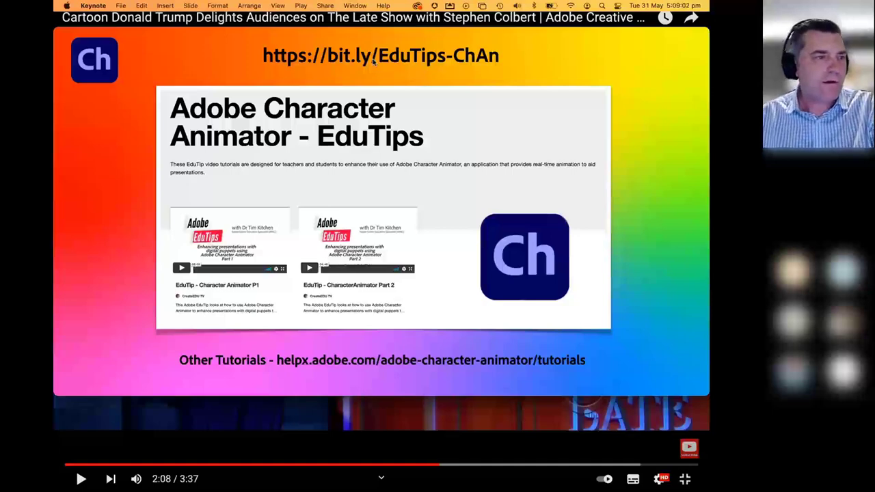
pyautogui.press('Escape')
pyautogui.press('super+Tab')
pyautogui.press('super+Tab')
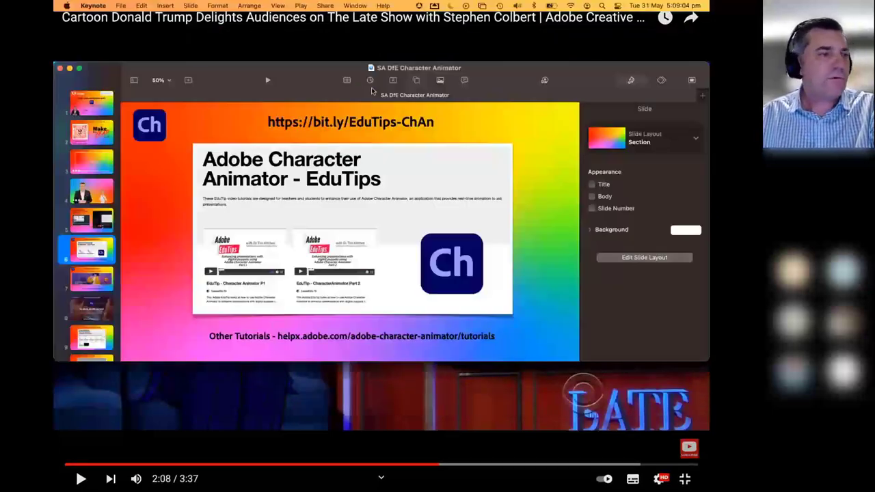
pyautogui.click(335, 122)
pyautogui.tripleClick(315, 122)
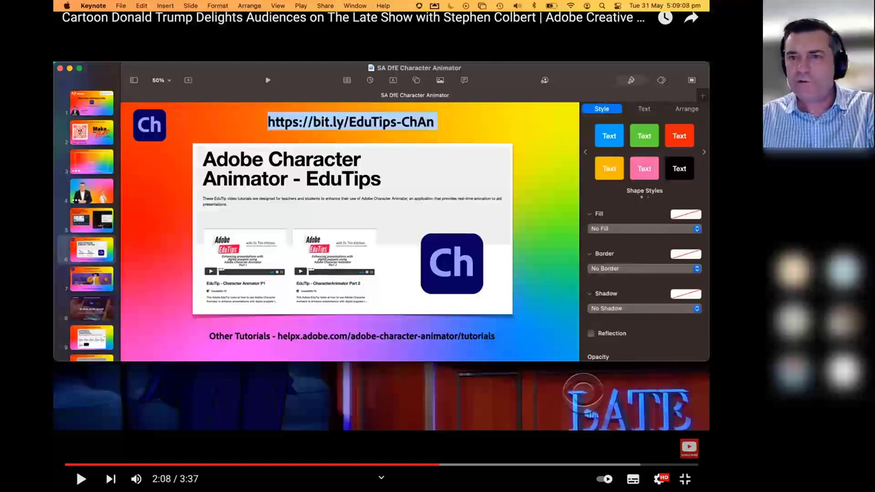
# Show slide 7 with its helpx.adobe.com/adobe-character-animator/tutorials link selected, and look further down the slide list.
pyautogui.press('super+Tab')
pyautogui.press('super+Tab')
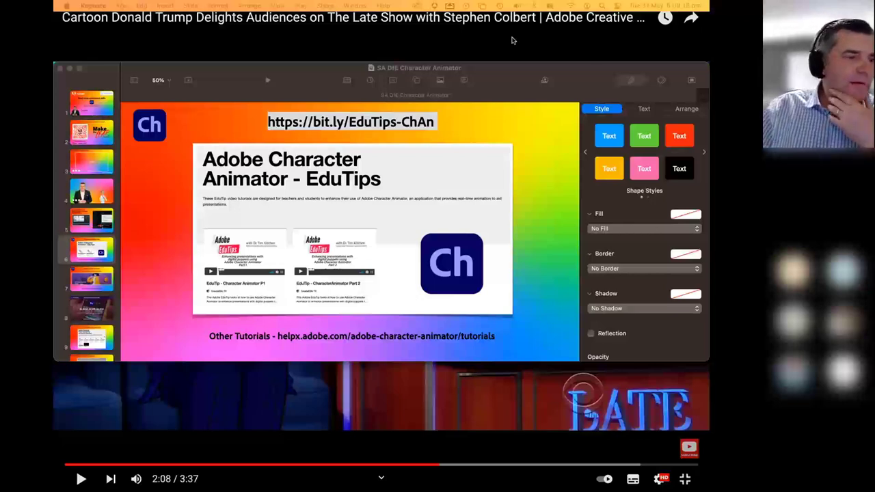
pyautogui.click(273, 81)
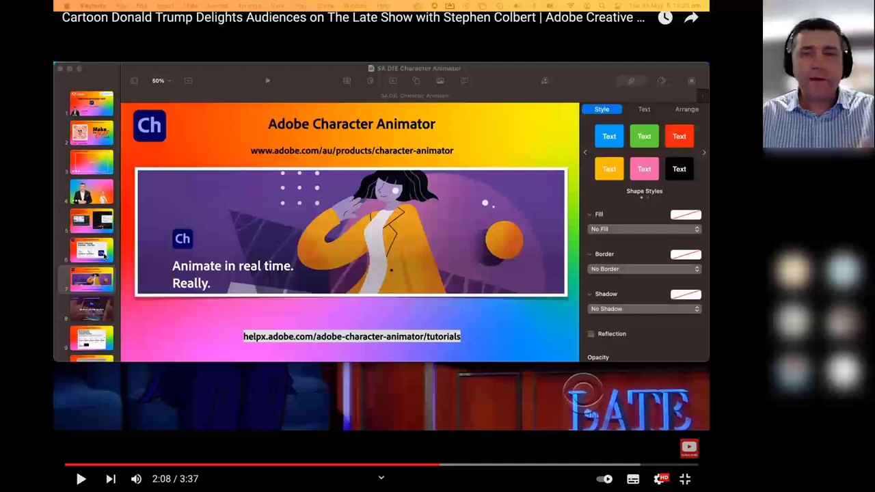
pyautogui.scroll(-1, 90, 263)
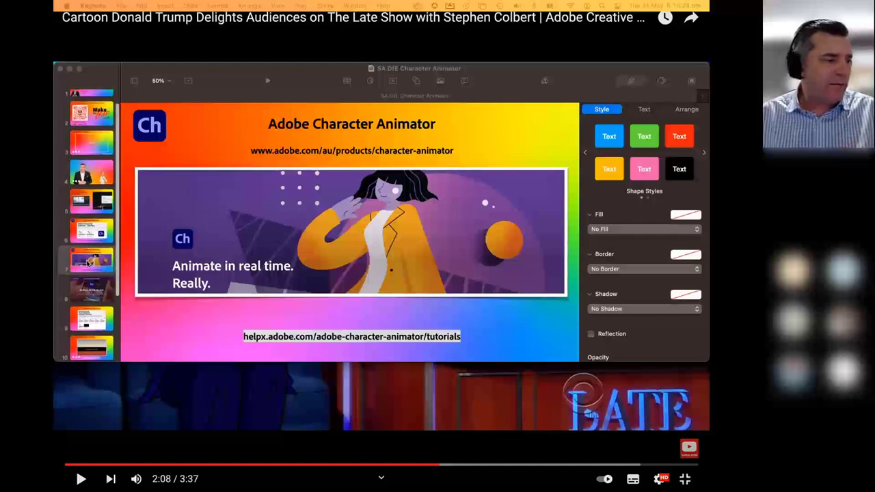